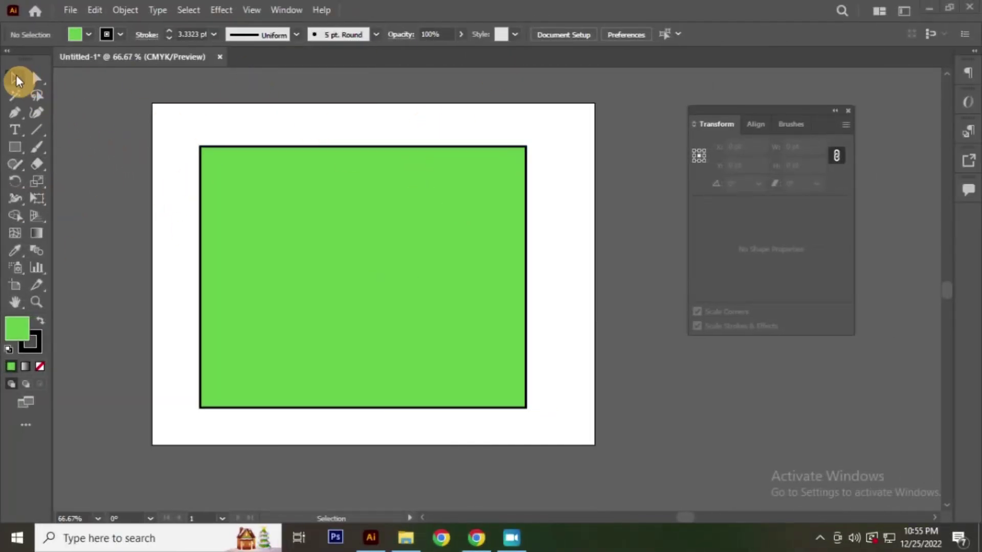
Close the Transform panel, reopen it from the Window menu, and dock it beside the artboard
{"action": "left_click", "coordinate": [289, 116]}
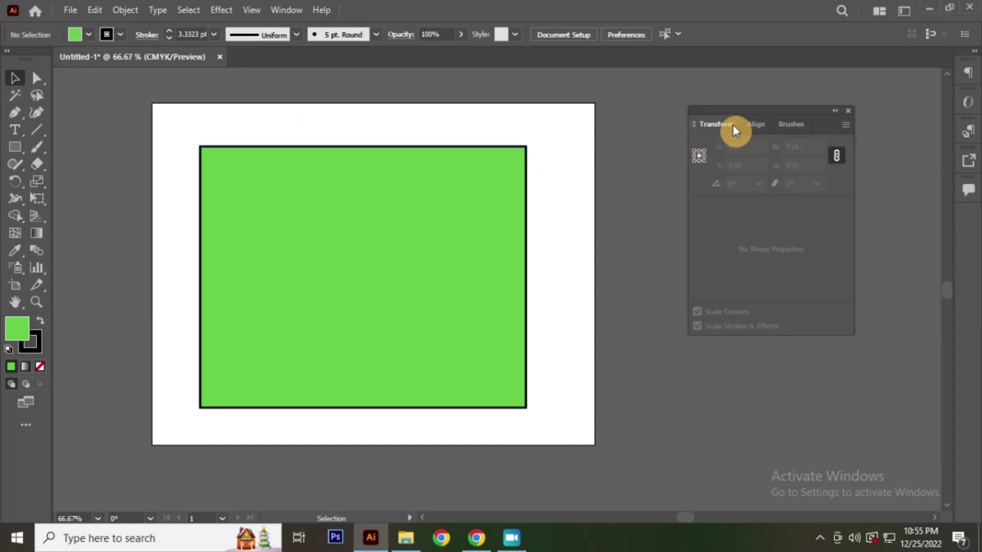
{"action": "left_click_drag", "start_coordinate": [765, 112], "coordinate": [630, 118]}
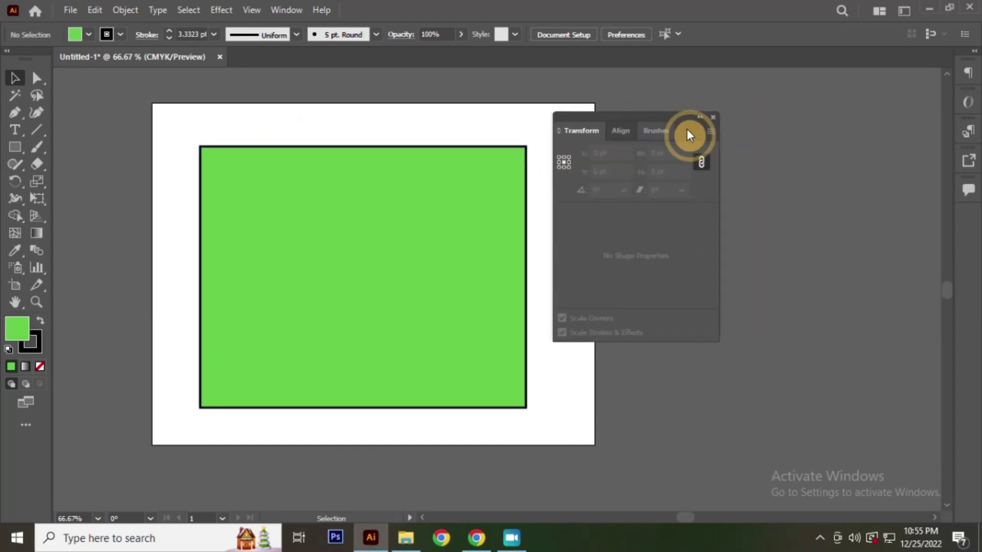
{"action": "left_click", "coordinate": [714, 118]}
{"action": "left_click", "coordinate": [287, 11]}
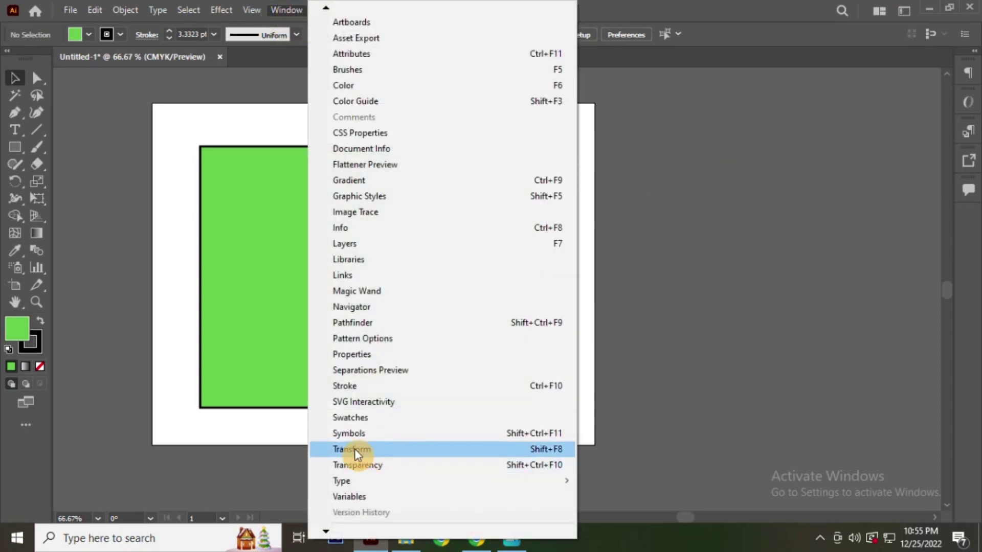
{"action": "left_click", "coordinate": [368, 449]}
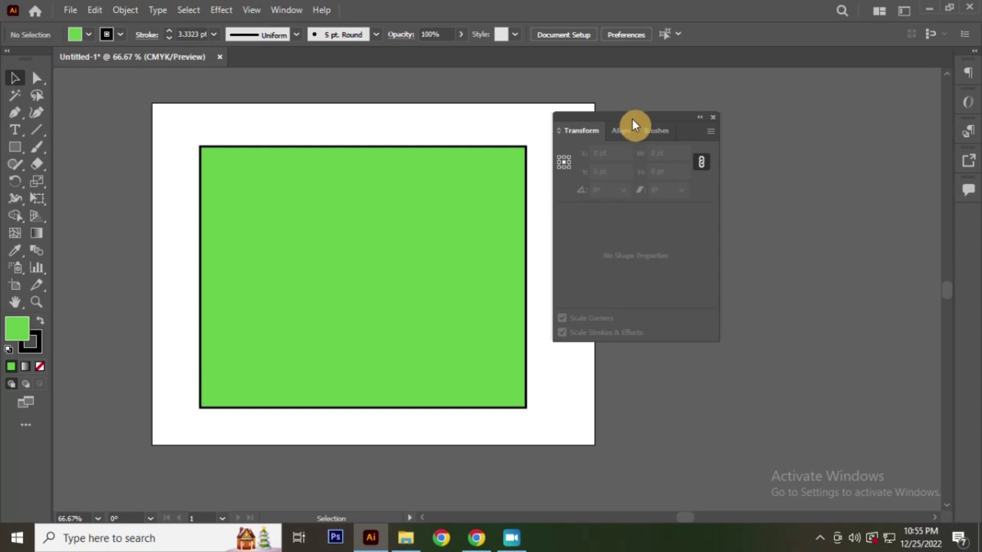
{"action": "left_click_drag", "start_coordinate": [632, 120], "coordinate": [715, 128]}
Scale the green rectangle down to 378 × 302.96 pt (stroke ~2.16 pt) and shift it lower-left
{"action": "scroll", "coordinate": [335, 204], "scroll_direction": "up", "scroll_amount": 1}
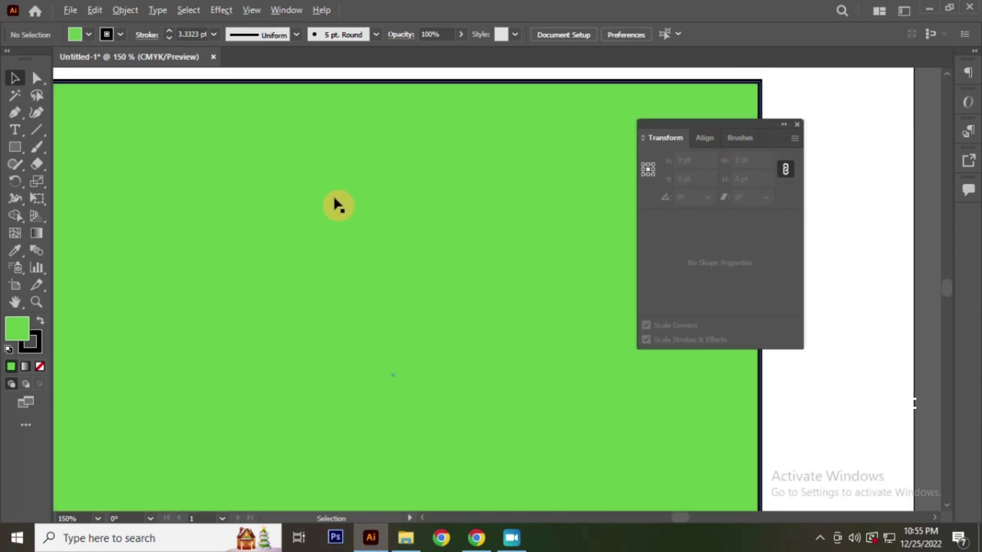
{"action": "scroll", "coordinate": [335, 215], "scroll_direction": "down", "scroll_amount": 1}
{"action": "left_click", "coordinate": [325, 192]}
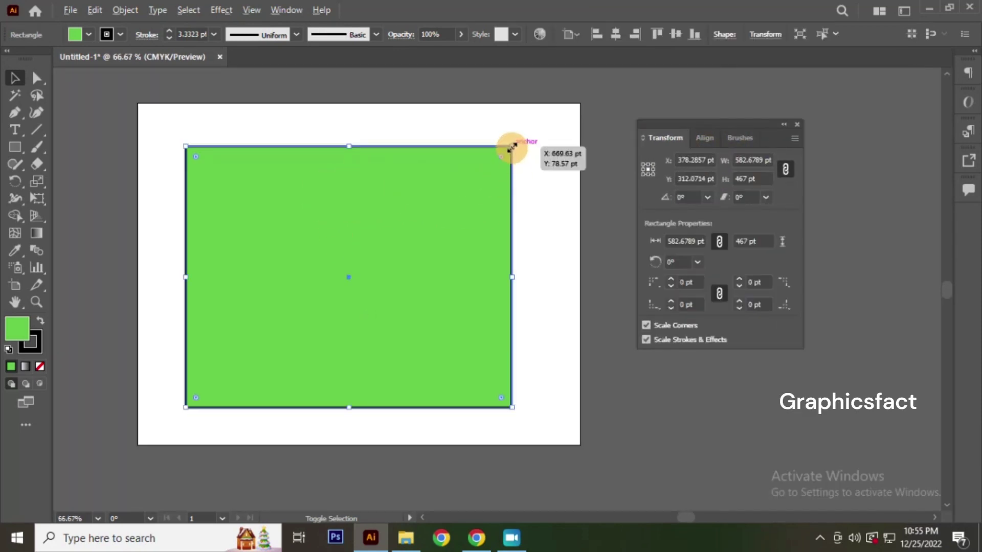
{"action": "left_click_drag", "start_coordinate": [511, 147], "coordinate": [455, 193]}
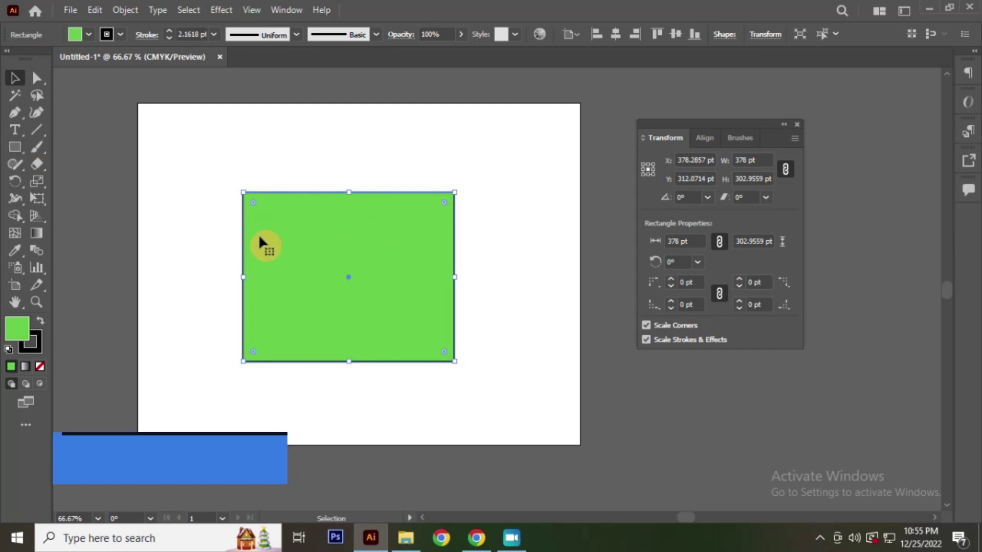
{"action": "scroll", "coordinate": [492, 238], "scroll_direction": "down", "scroll_amount": 1}
{"action": "scroll", "coordinate": [249, 217], "scroll_direction": "up", "scroll_amount": 1}
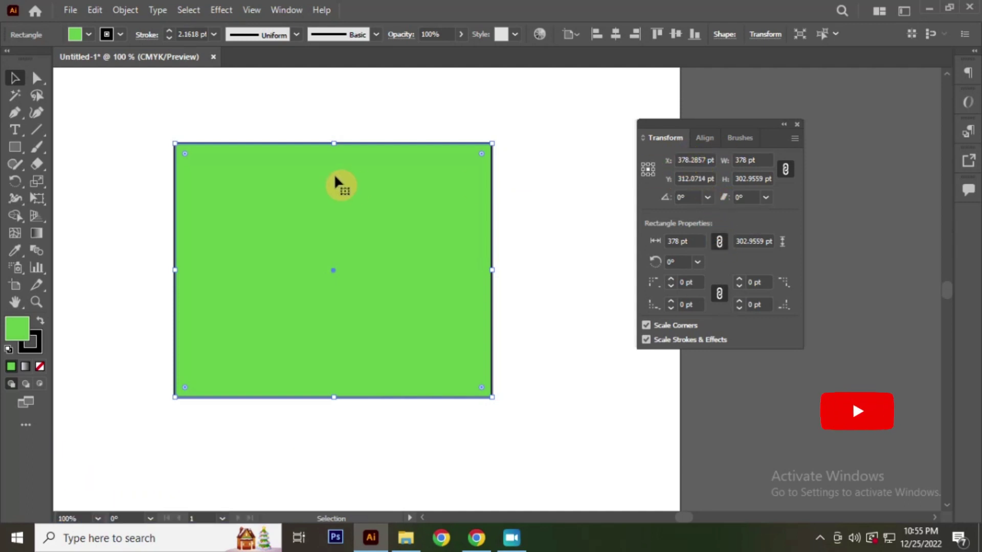
{"action": "left_click_drag", "start_coordinate": [335, 206], "coordinate": [305, 241]}
Move the Transform panel near the rectangle and review its X, Y, W and H values
{"action": "left_click_drag", "start_coordinate": [726, 125], "coordinate": [567, 168]}
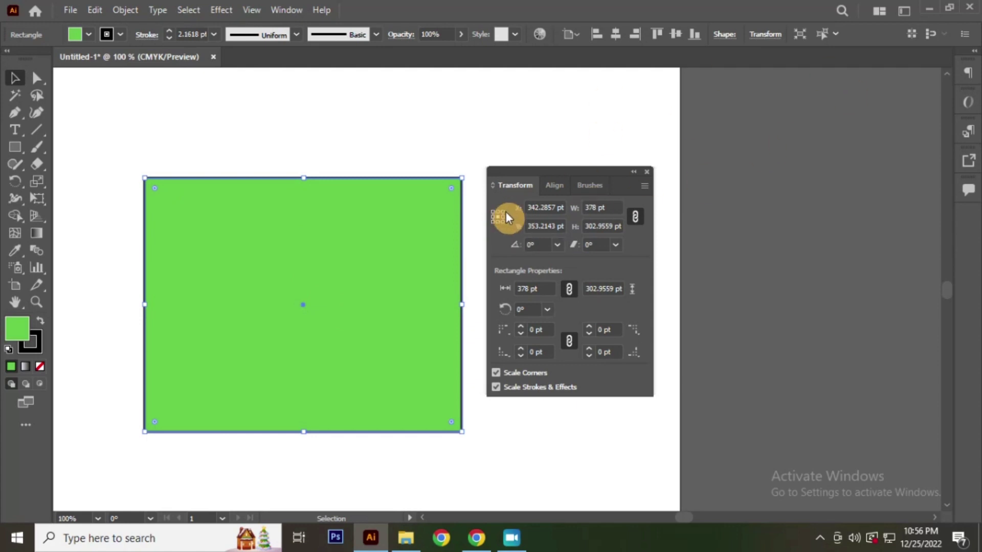
{"action": "left_click", "coordinate": [534, 208]}
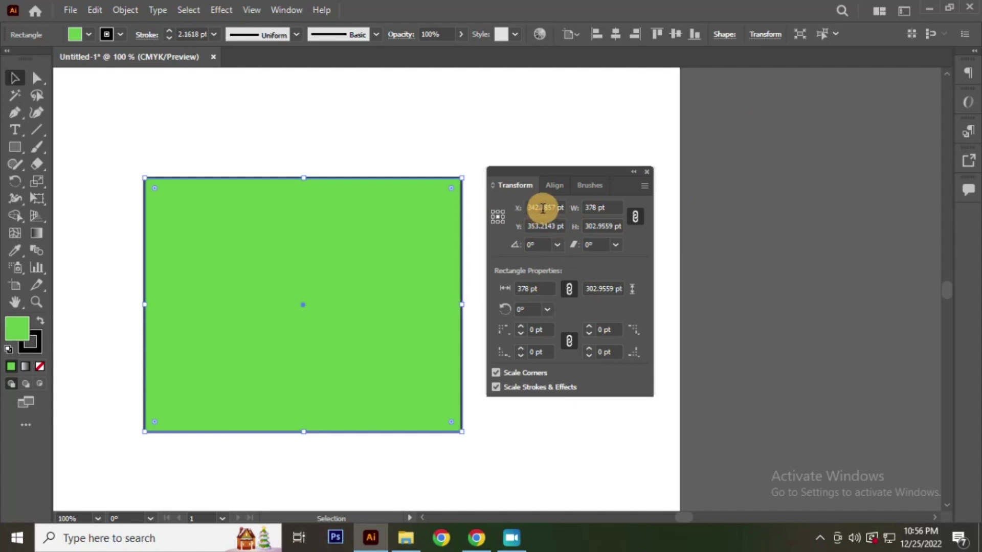
{"action": "left_click", "coordinate": [543, 226]}
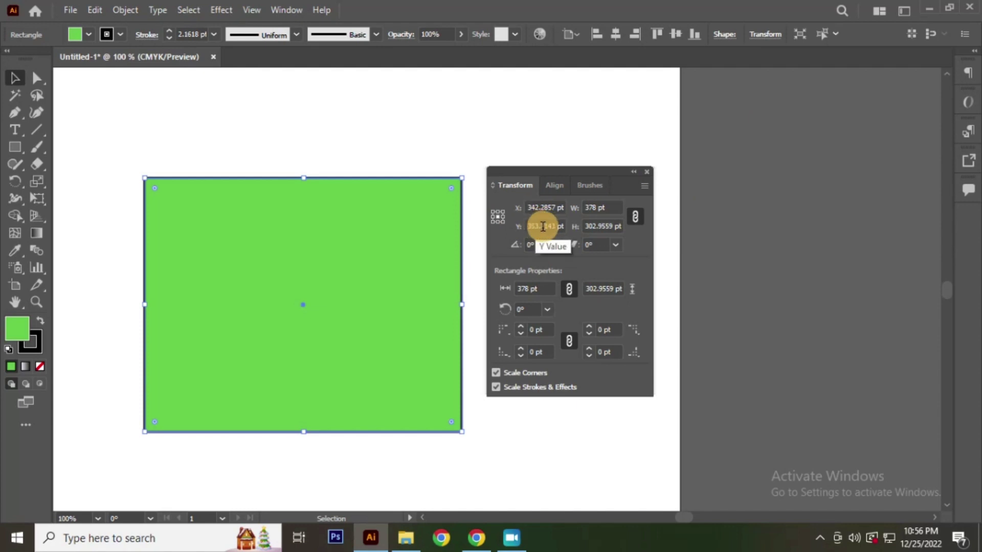
{"action": "left_click", "coordinate": [550, 208]}
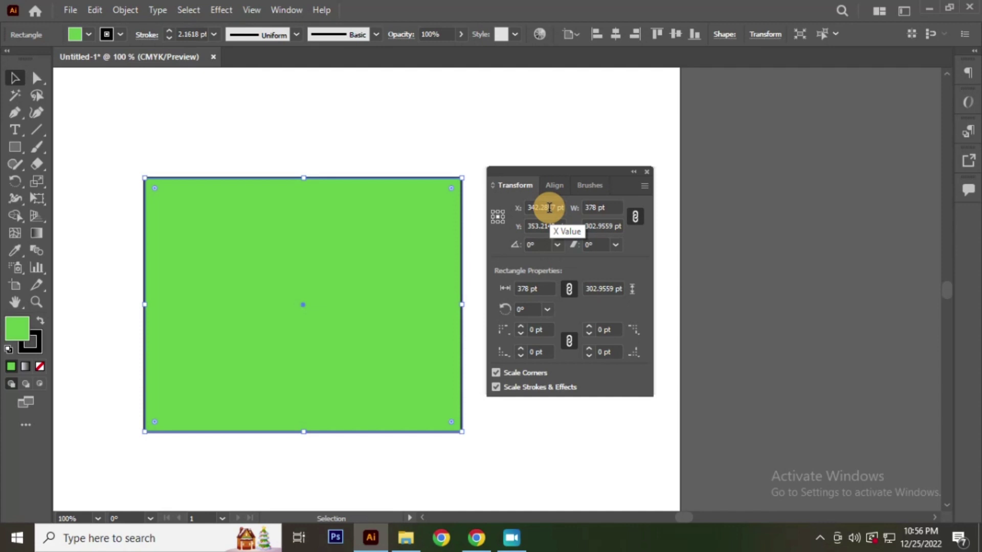
{"action": "left_click", "coordinate": [593, 206]}
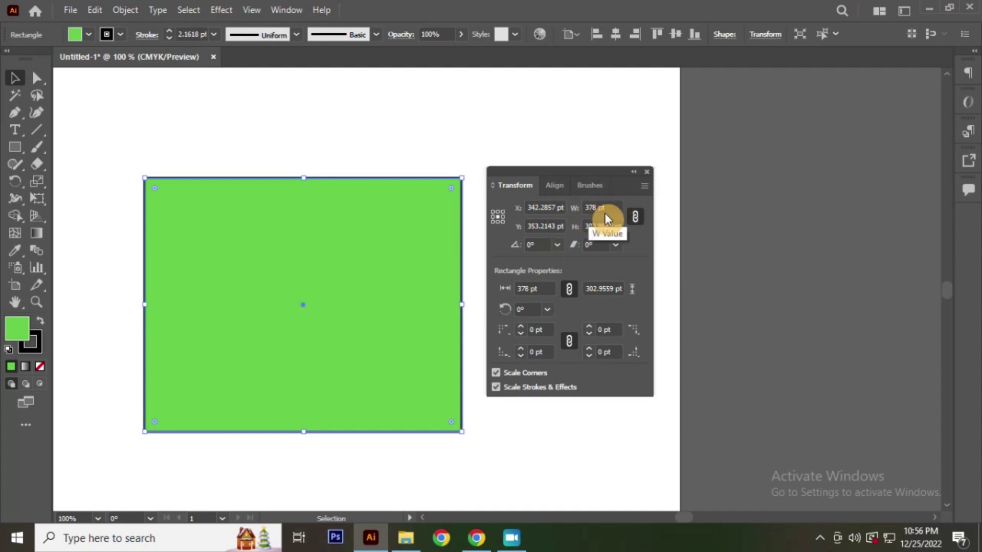
{"action": "left_click", "coordinate": [614, 227]}
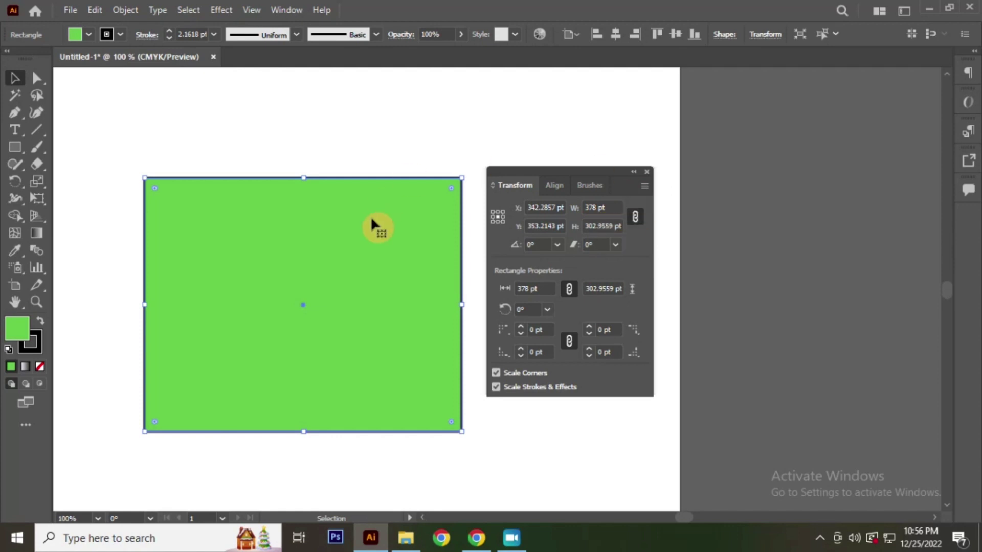
Check the 378 pt width and height, then shrink the rectangle to about 225 × 180 pt
{"action": "scroll", "coordinate": [328, 230], "scroll_direction": "down", "scroll_amount": 1}
{"action": "scroll", "coordinate": [342, 234], "scroll_direction": "up", "scroll_amount": 1}
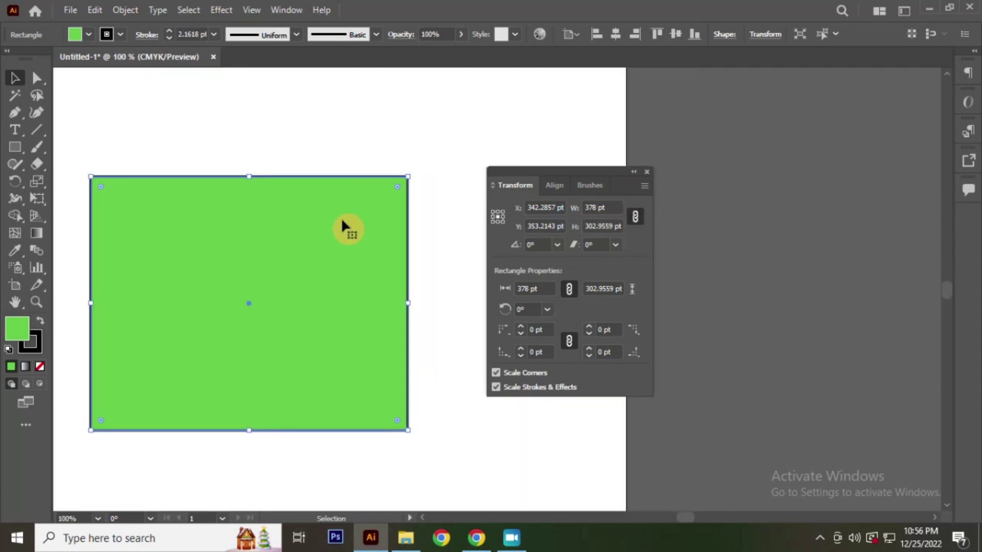
{"action": "left_click", "coordinate": [607, 208]}
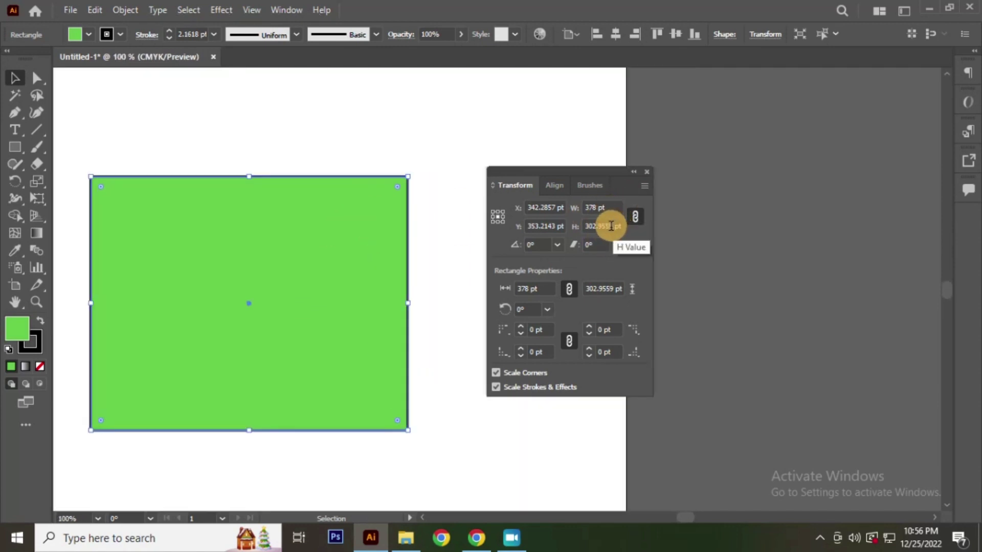
{"action": "left_click", "coordinate": [609, 225]}
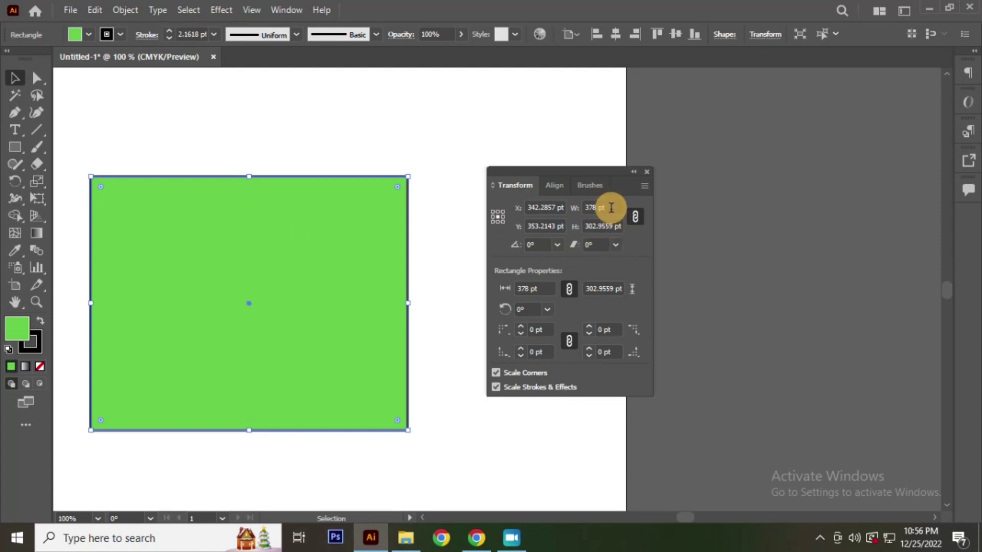
{"action": "left_click_drag", "start_coordinate": [409, 179], "coordinate": [348, 229]}
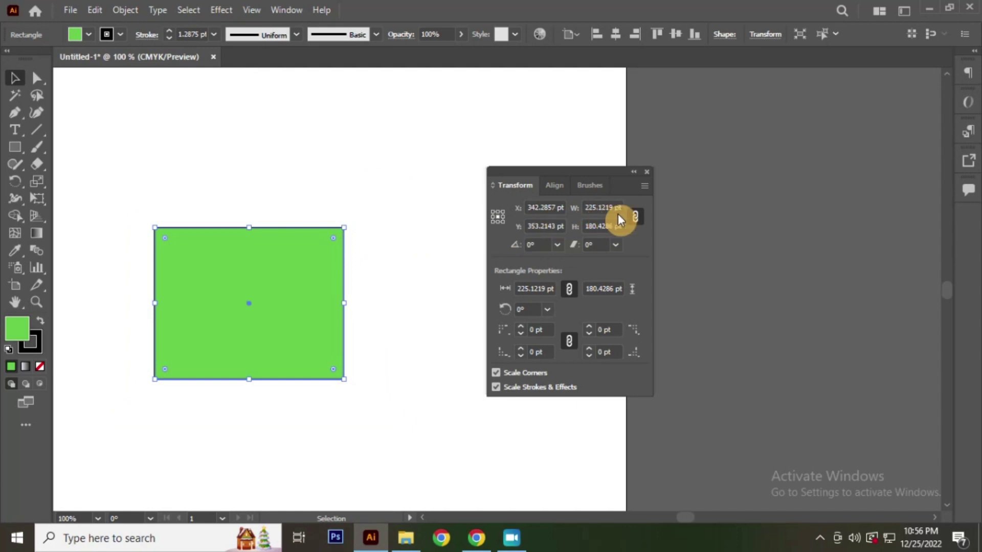
Restore the rectangle's width to 378 pt in the Transform panel
{"action": "left_click", "coordinate": [597, 228]}
{"action": "left_click", "coordinate": [602, 207]}
{"action": "type", "text": "378"}
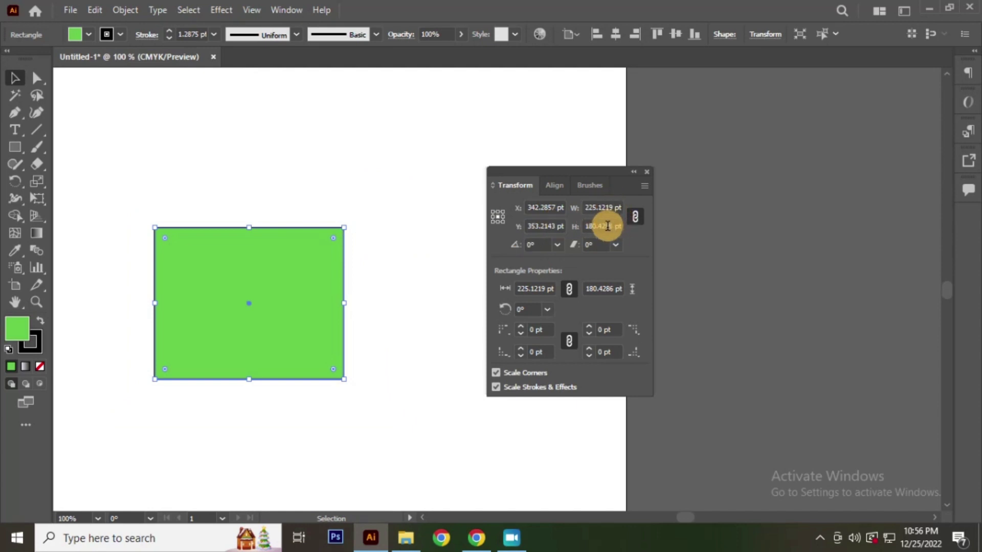
{"action": "key", "text": "Return"}
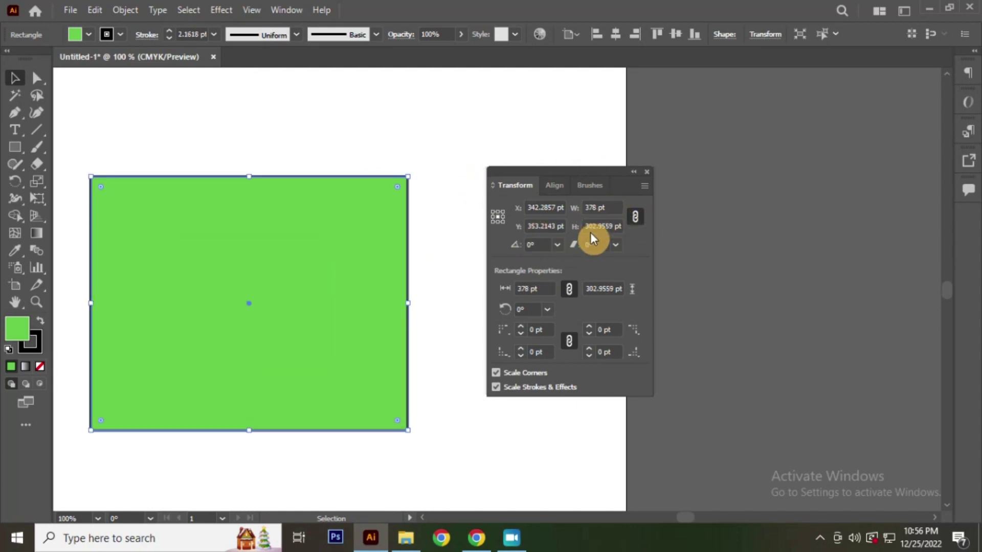
Unlink proportions, lower the height alone to 226 pt, then relink width and height
{"action": "left_click", "coordinate": [599, 225]}
{"action": "left_click", "coordinate": [636, 217]}
{"action": "left_click", "coordinate": [636, 217]}
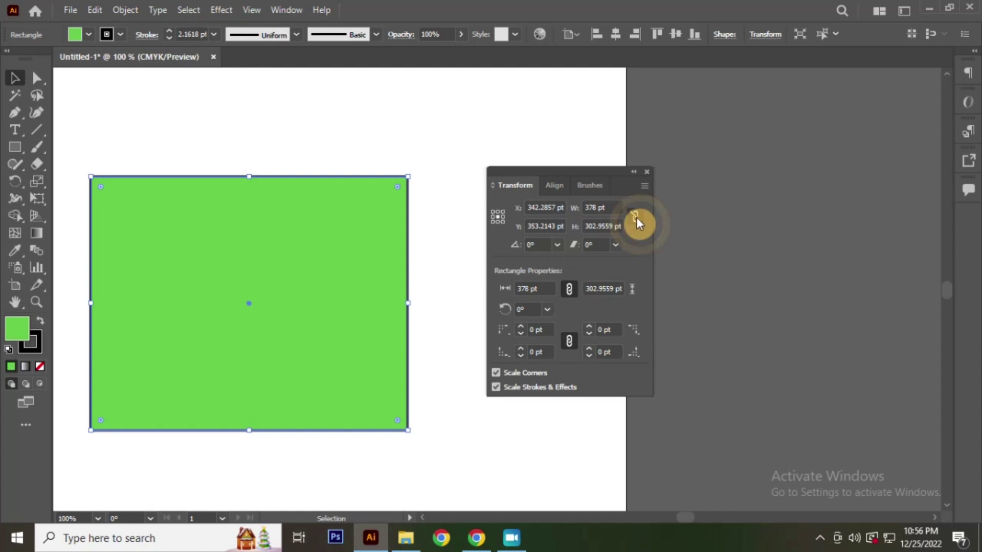
{"action": "left_click", "coordinate": [597, 229]}
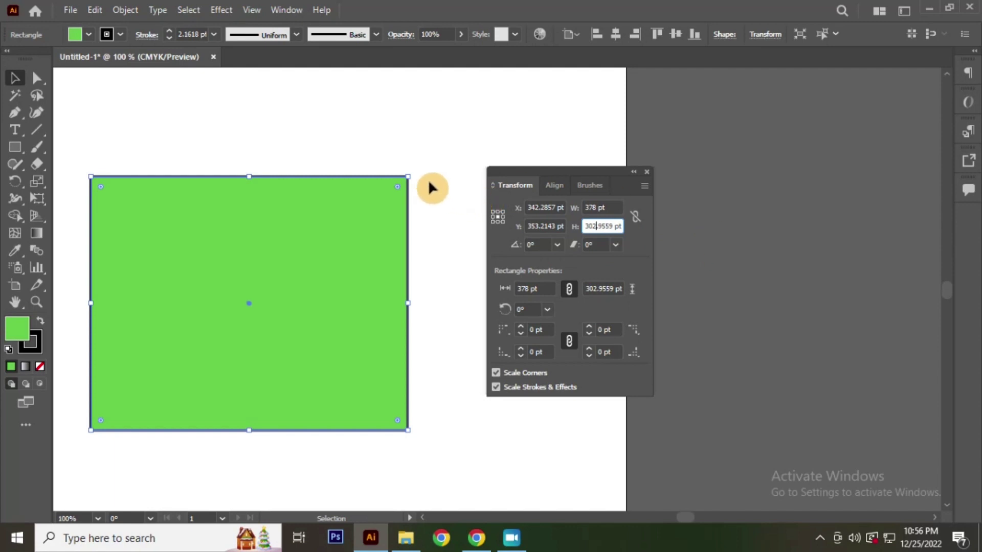
{"action": "left_click", "coordinate": [596, 228]}
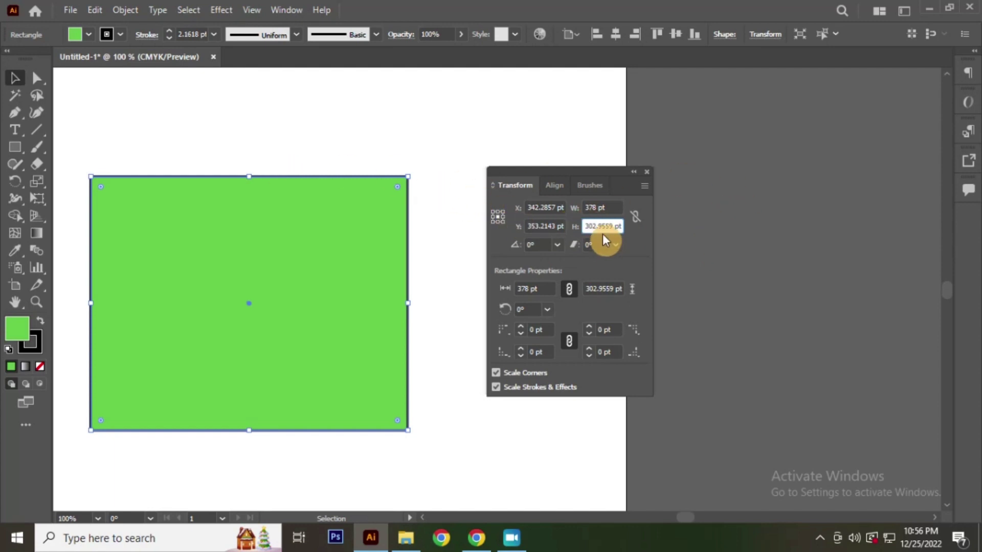
{"action": "double_click", "coordinate": [598, 227]}
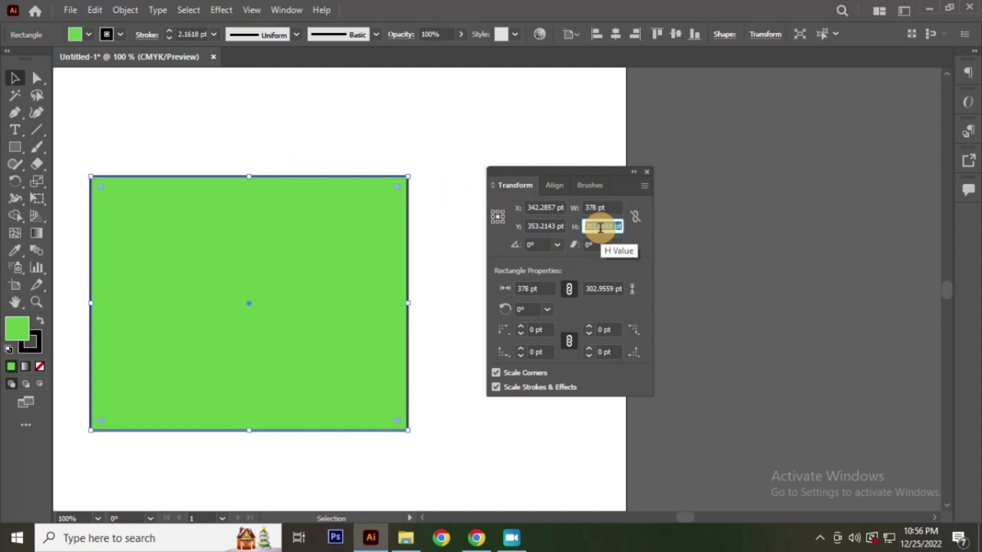
{"action": "key", "text": "Down"}
{"action": "key", "text": "Down"}
{"action": "key", "text": "Down"}
{"action": "key", "text": "Down"}
{"action": "key", "text": "Down"}
{"action": "key", "text": "Down"}
{"action": "key", "text": "Down"}
{"action": "key", "text": "Down"}
{"action": "key", "text": "Down"}
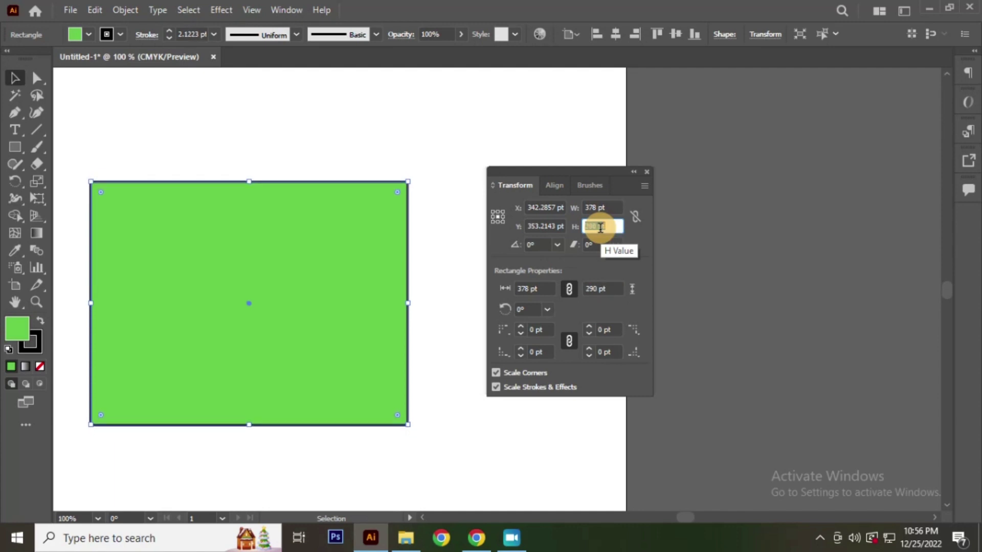
{"action": "key", "text": "Down"}
{"action": "key", "text": "Down"}
{"action": "key", "text": "Down"}
{"action": "key", "text": "Down"}
{"action": "key", "text": "Down"}
{"action": "key", "text": "Down"}
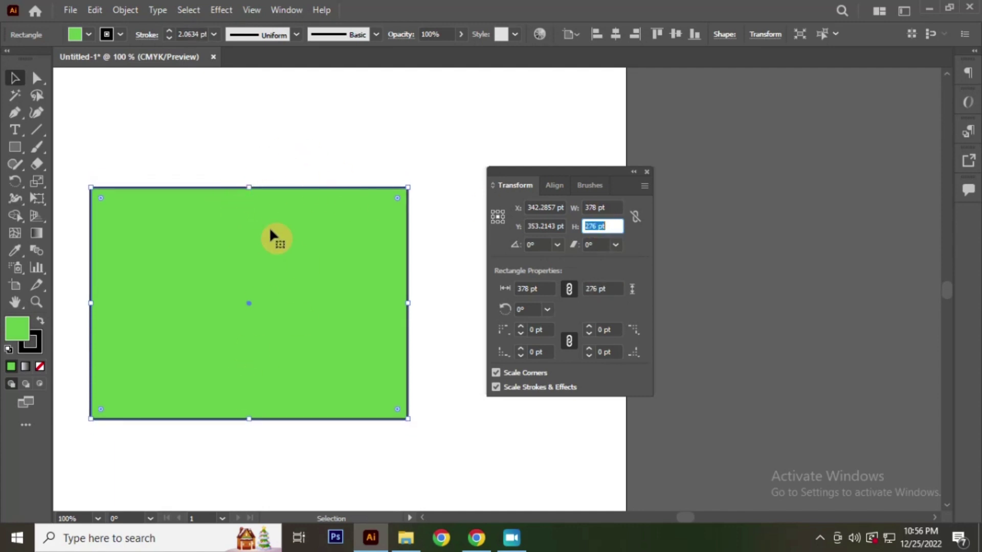
{"action": "key", "text": "Down"}
{"action": "key", "text": "Down"}
{"action": "key", "text": "Down"}
{"action": "key", "text": "Down"}
{"action": "key", "text": "Down"}
{"action": "key", "text": "Down"}
{"action": "key", "text": "Down"}
{"action": "key", "text": "Down"}
{"action": "key", "text": "Down"}
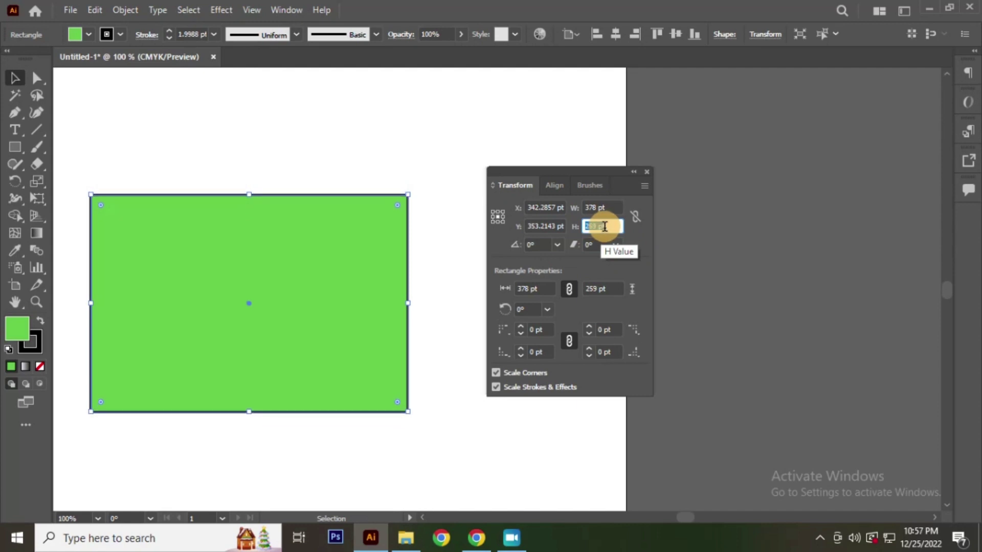
{"action": "key", "text": "Down"}
{"action": "key", "text": "Down"}
{"action": "key", "text": "Down"}
{"action": "key", "text": "Down"}
{"action": "key", "text": "Down"}
{"action": "key", "text": "Down"}
{"action": "key", "text": "Down"}
{"action": "key", "text": "Down"}
{"action": "key", "text": "Down"}
{"action": "key", "text": "Down"}
{"action": "key", "text": "Down"}
{"action": "key", "text": "Down"}
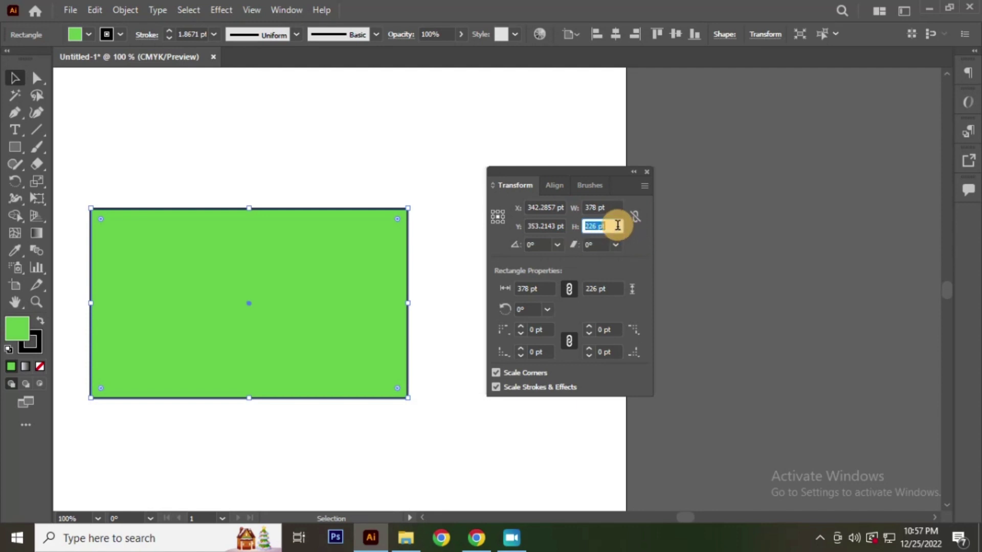
{"action": "left_click", "coordinate": [636, 217]}
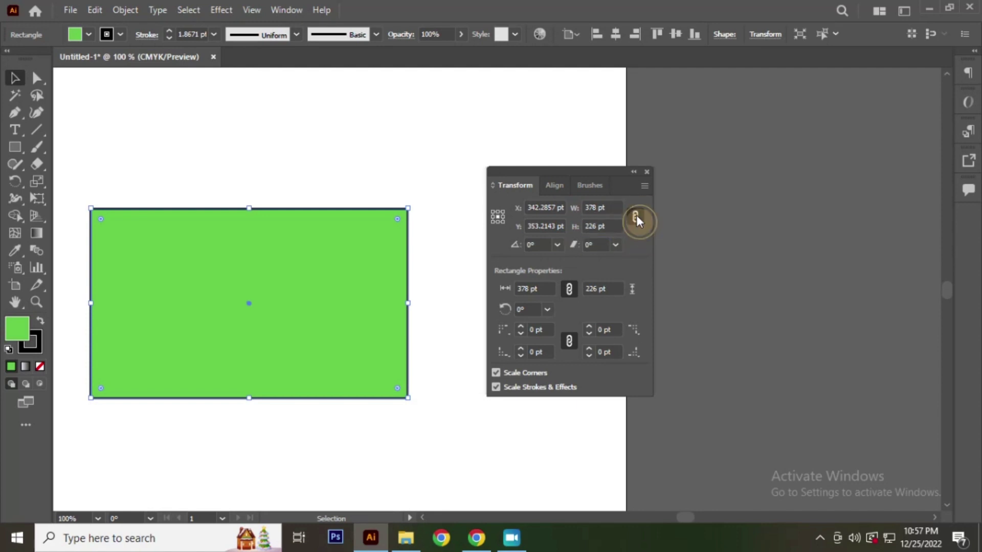
Reduce the height proportionally, then break the width–height constrain link
{"action": "left_click", "coordinate": [609, 227]}
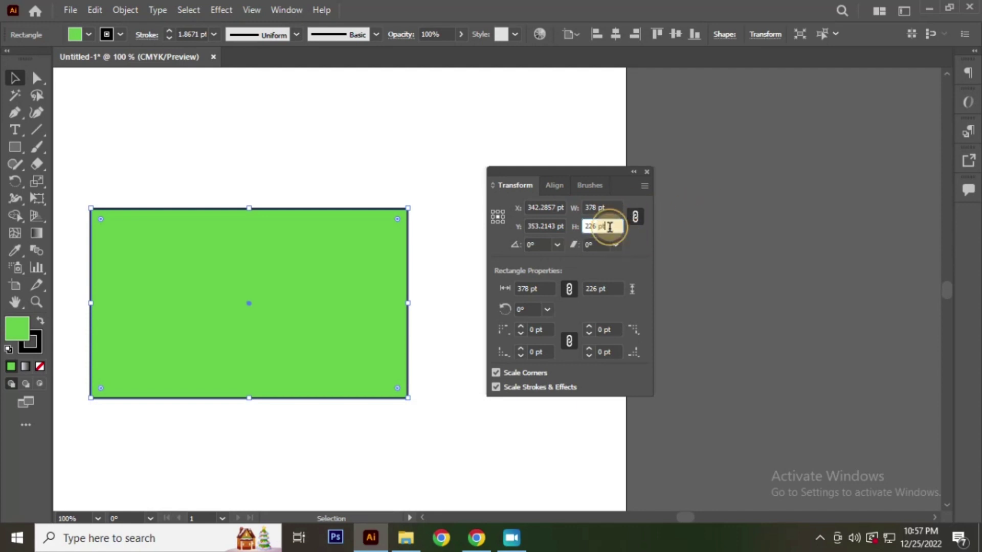
{"action": "key", "text": "Down"}
{"action": "key", "text": "Down"}
{"action": "key", "text": "Down"}
{"action": "key", "text": "Down"}
{"action": "key", "text": "Down"}
{"action": "key", "text": "Down"}
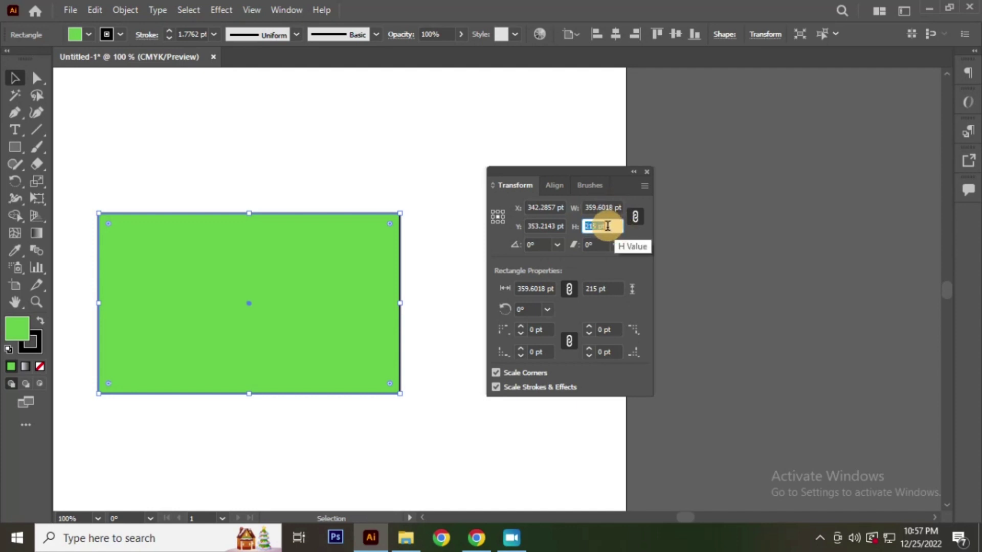
{"action": "scroll", "coordinate": [607, 225], "scroll_direction": "down", "scroll_amount": 4}
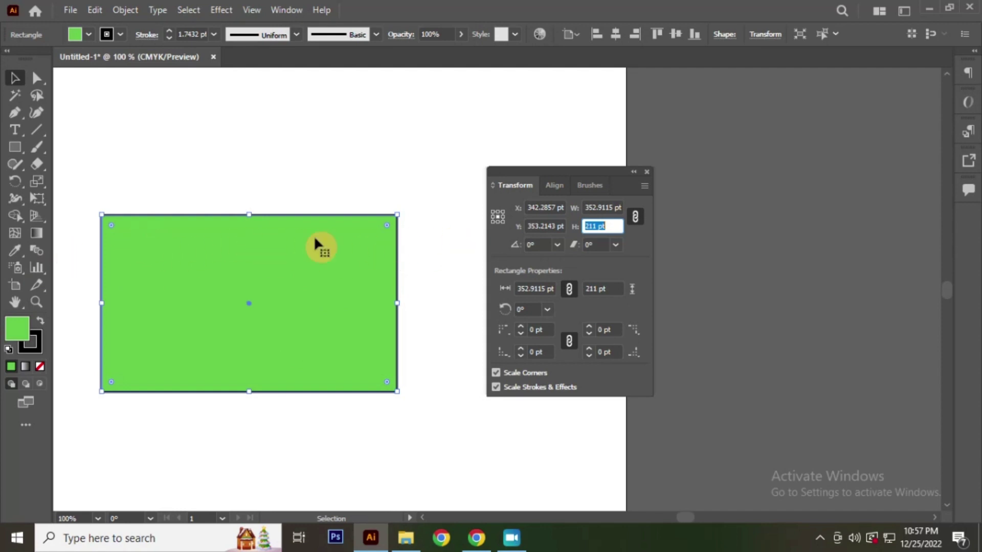
{"action": "left_click", "coordinate": [636, 216]}
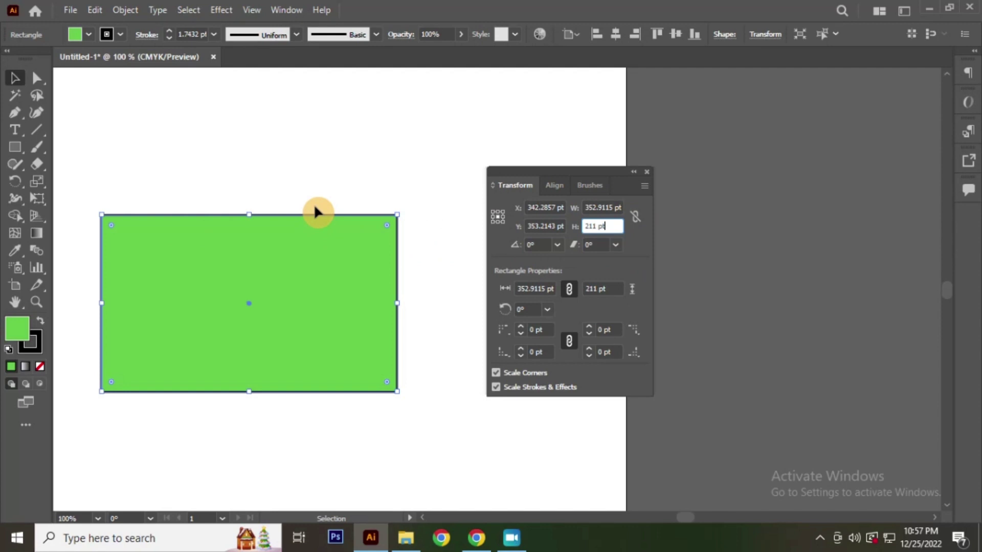
Adjust the rectangle's height independently down to 204 pt
{"action": "scroll", "coordinate": [609, 223], "scroll_direction": "down", "scroll_amount": 2}
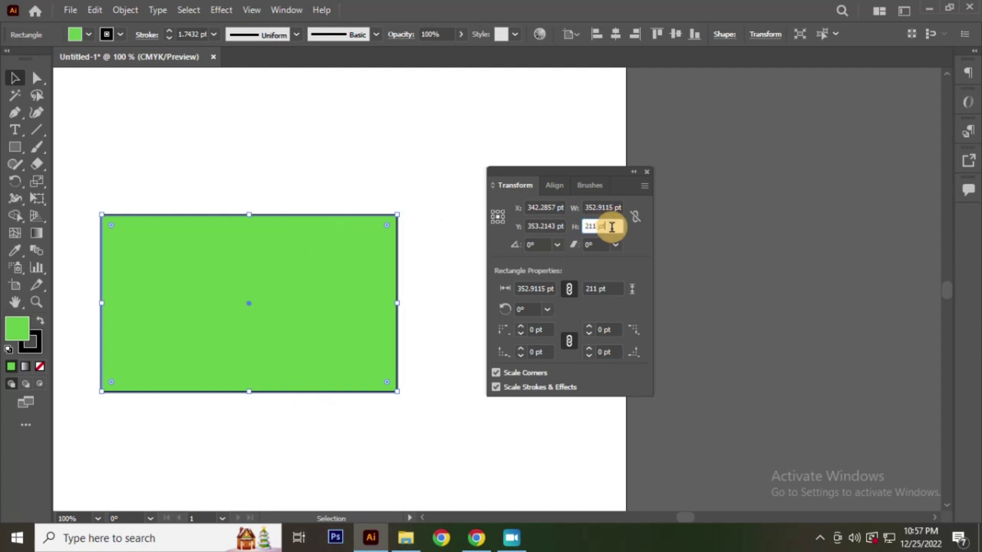
{"action": "left_click", "coordinate": [611, 227]}
{"action": "scroll", "coordinate": [612, 227], "scroll_direction": "down", "scroll_amount": 7}
{"action": "scroll", "coordinate": [612, 228], "scroll_direction": "down", "scroll_amount": 6}
{"action": "scroll", "coordinate": [611, 227], "scroll_direction": "down", "scroll_amount": 6}
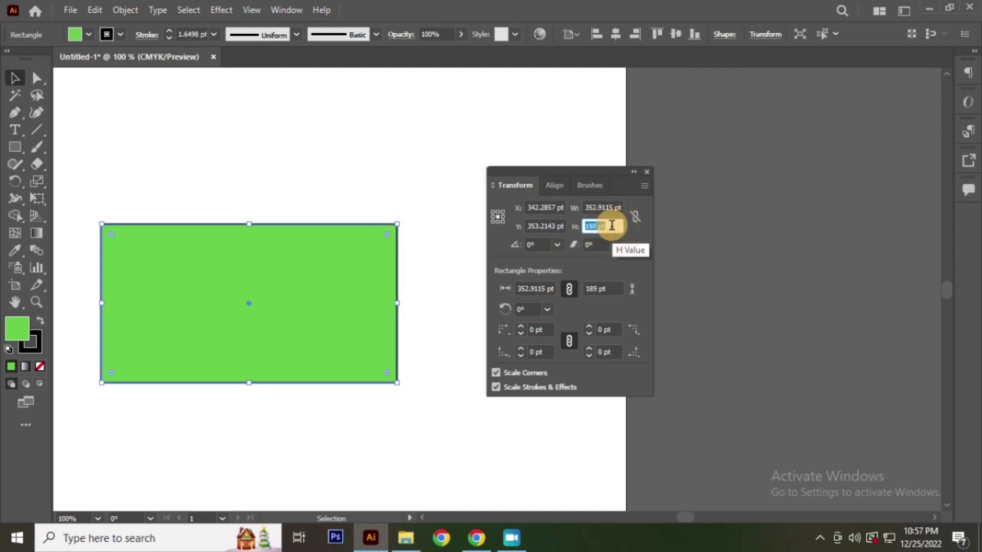
{"action": "scroll", "coordinate": [612, 227], "scroll_direction": "down", "scroll_amount": 6}
{"action": "scroll", "coordinate": [611, 226], "scroll_direction": "up", "scroll_amount": 6}
{"action": "scroll", "coordinate": [612, 225], "scroll_direction": "up", "scroll_amount": 7}
{"action": "scroll", "coordinate": [612, 226], "scroll_direction": "up", "scroll_amount": 7}
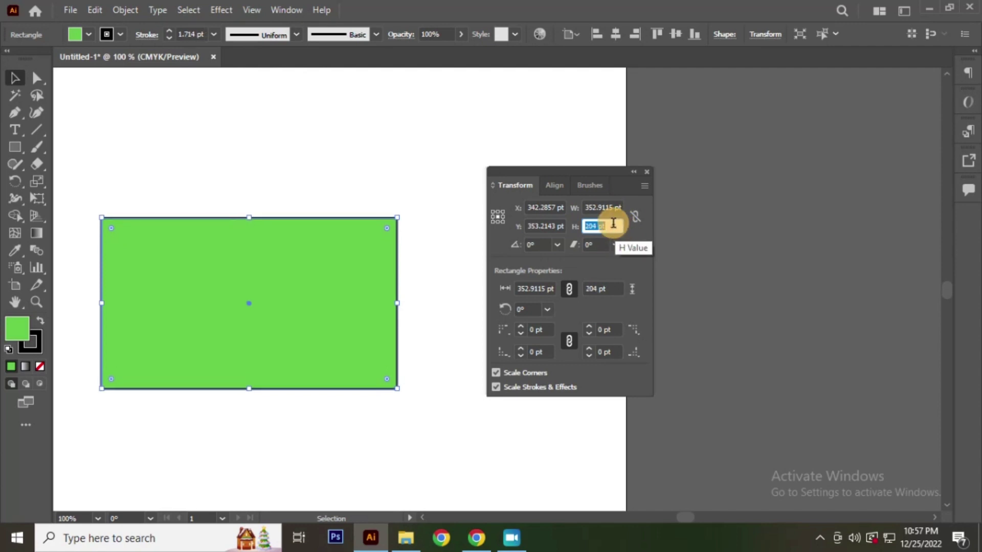
Adjust the rectangle's width independently down to 307 pt
{"action": "left_click", "coordinate": [612, 208]}
{"action": "scroll", "coordinate": [613, 208], "scroll_direction": "down", "scroll_amount": 6}
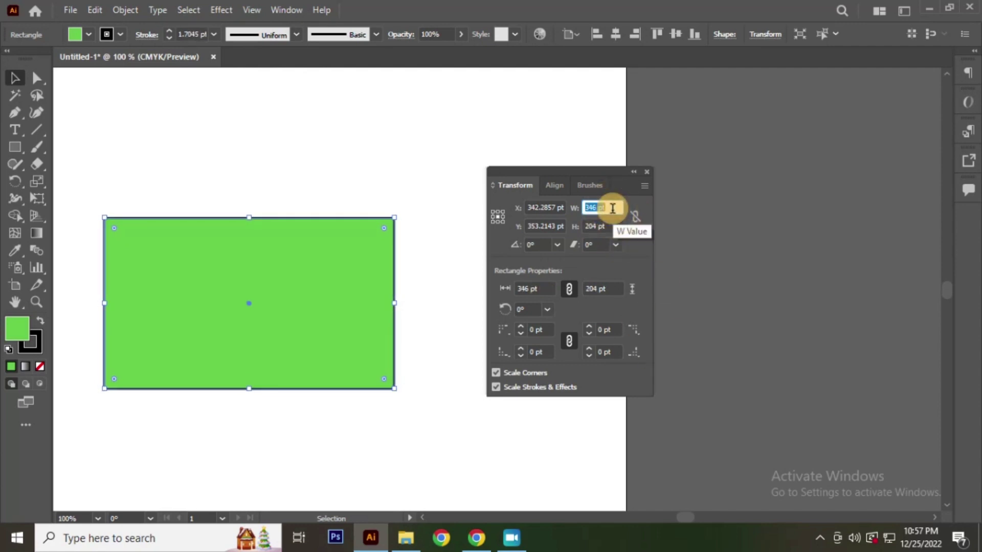
{"action": "scroll", "coordinate": [612, 208], "scroll_direction": "down", "scroll_amount": 6}
{"action": "scroll", "coordinate": [612, 208], "scroll_direction": "down", "scroll_amount": 8}
{"action": "scroll", "coordinate": [612, 208], "scroll_direction": "down", "scroll_amount": 7}
{"action": "scroll", "coordinate": [613, 208], "scroll_direction": "down", "scroll_amount": 8}
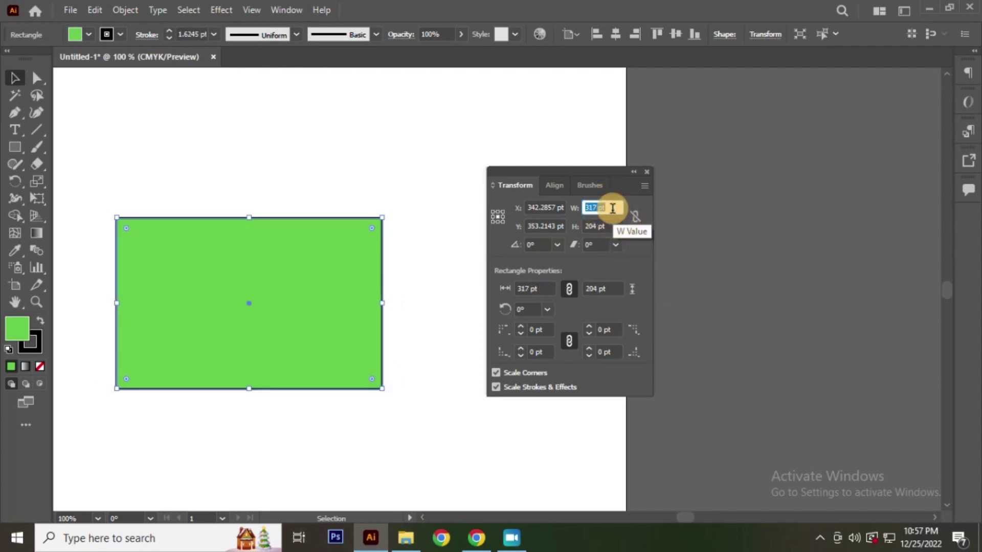
{"action": "scroll", "coordinate": [612, 208], "scroll_direction": "down", "scroll_amount": 7}
{"action": "scroll", "coordinate": [612, 208], "scroll_direction": "down", "scroll_amount": 4}
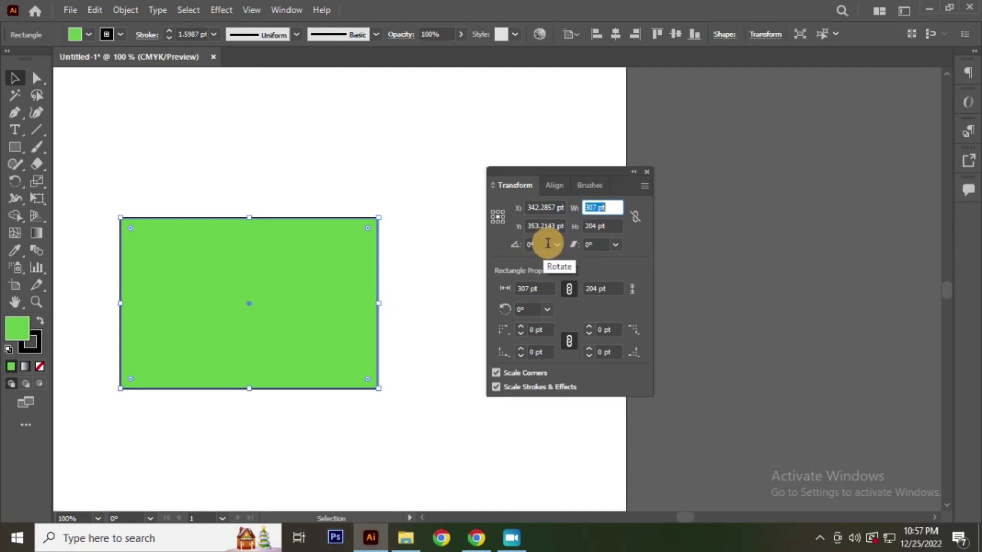
{"action": "left_click", "coordinate": [548, 243]}
{"action": "left_click", "coordinate": [556, 246]}
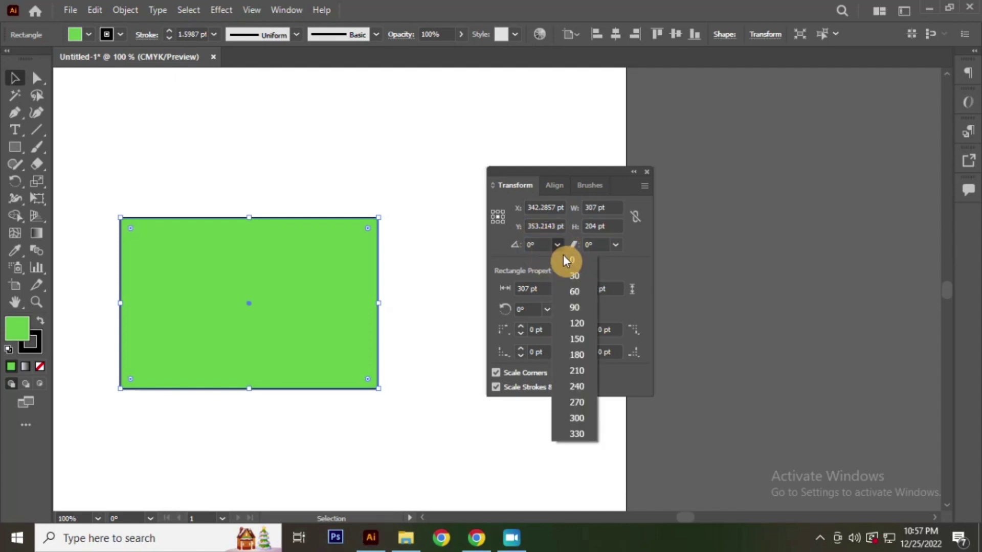
{"action": "left_click", "coordinate": [574, 307]}
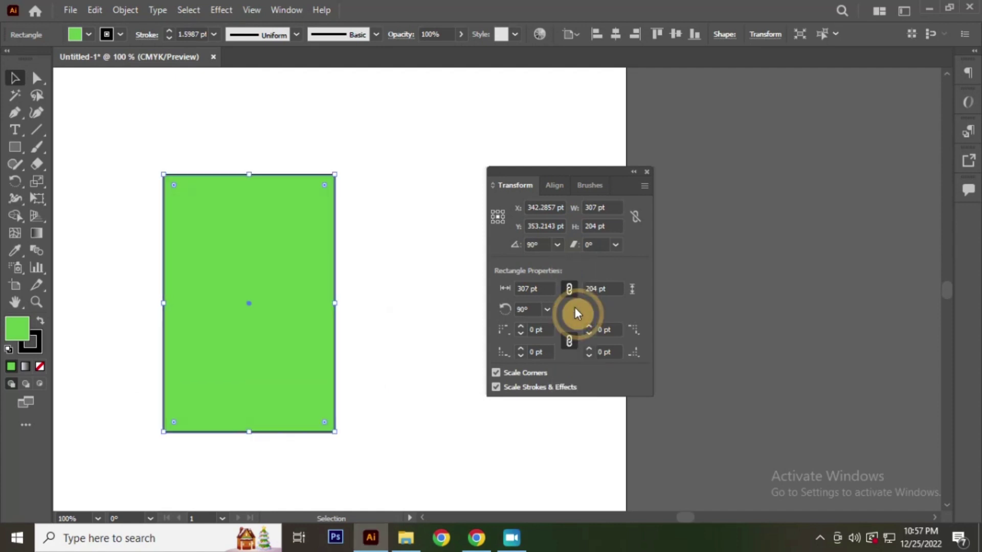
{"action": "key", "text": "ctrl+z"}
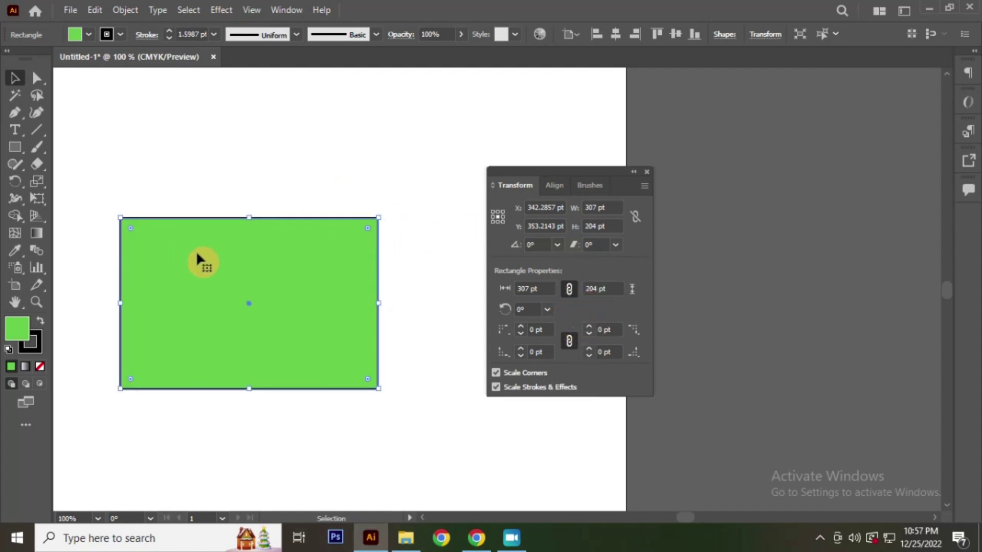
{"action": "left_click", "coordinate": [557, 245]}
{"action": "left_click", "coordinate": [572, 308]}
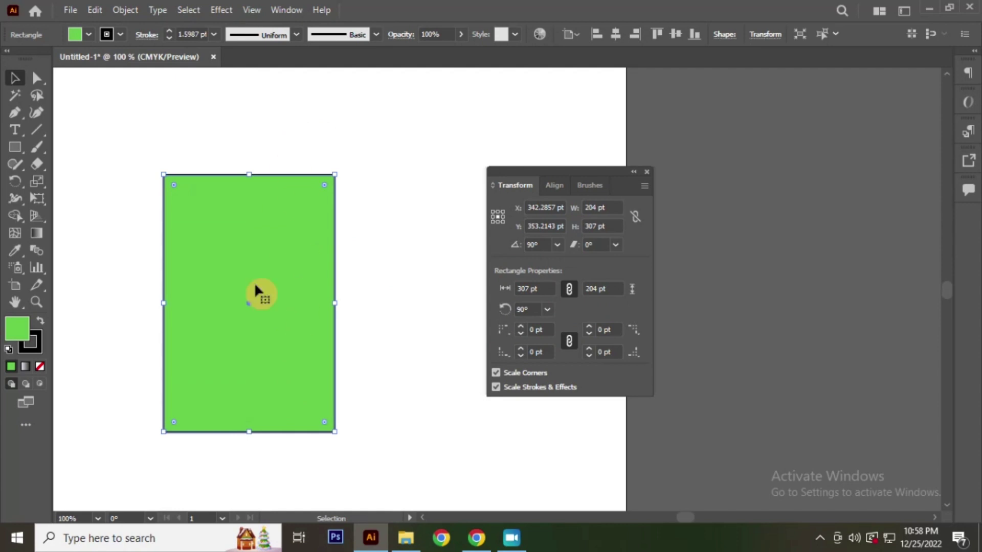
{"action": "key", "text": "ctrl+z"}
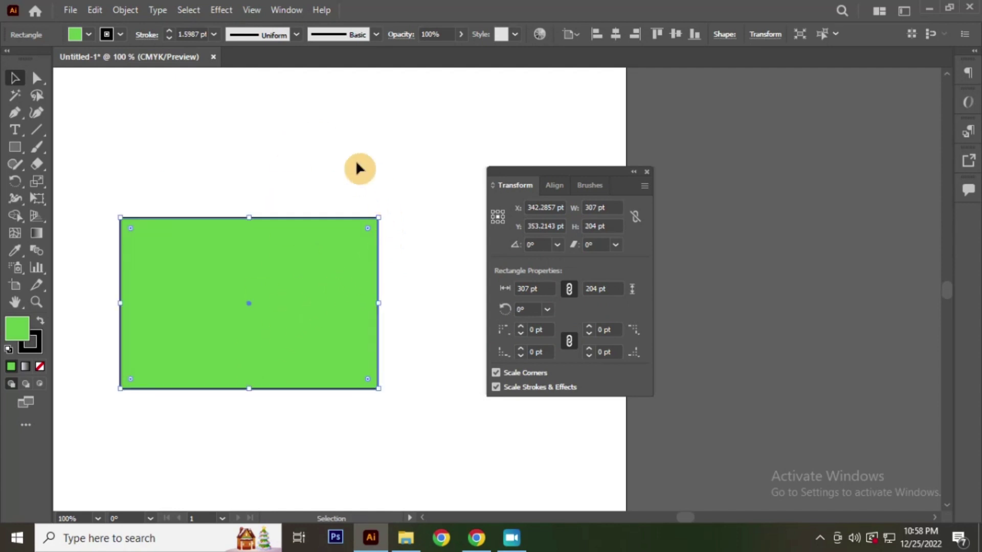
{"action": "left_click", "coordinate": [453, 206]}
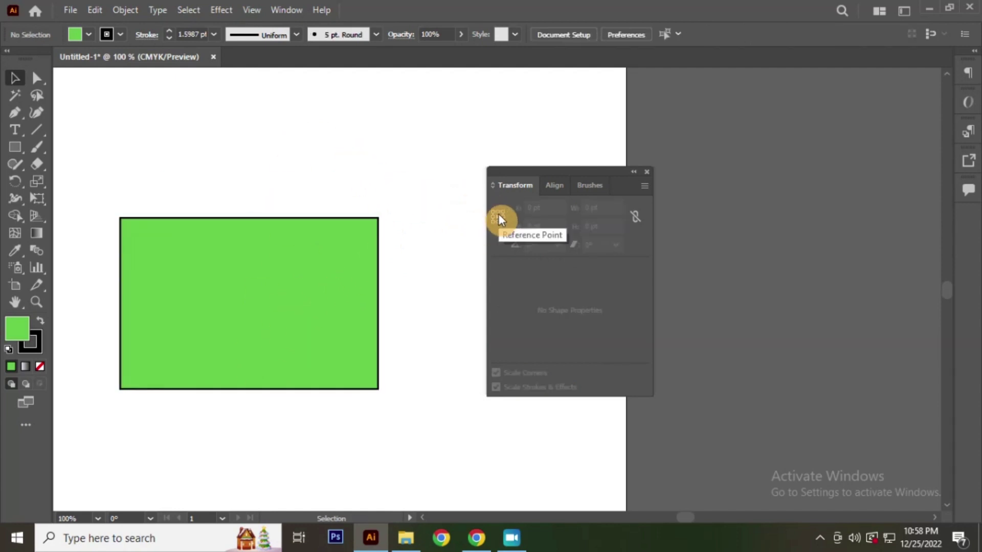
{"action": "left_click", "coordinate": [268, 266]}
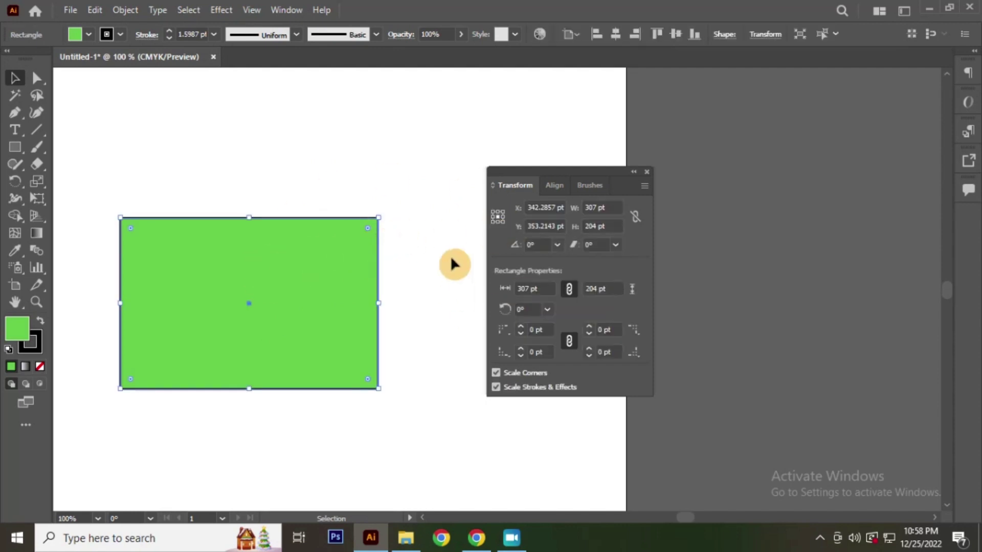
Set the reference point to top-left and enter 181 pt as the X position
{"action": "left_click", "coordinate": [494, 212]}
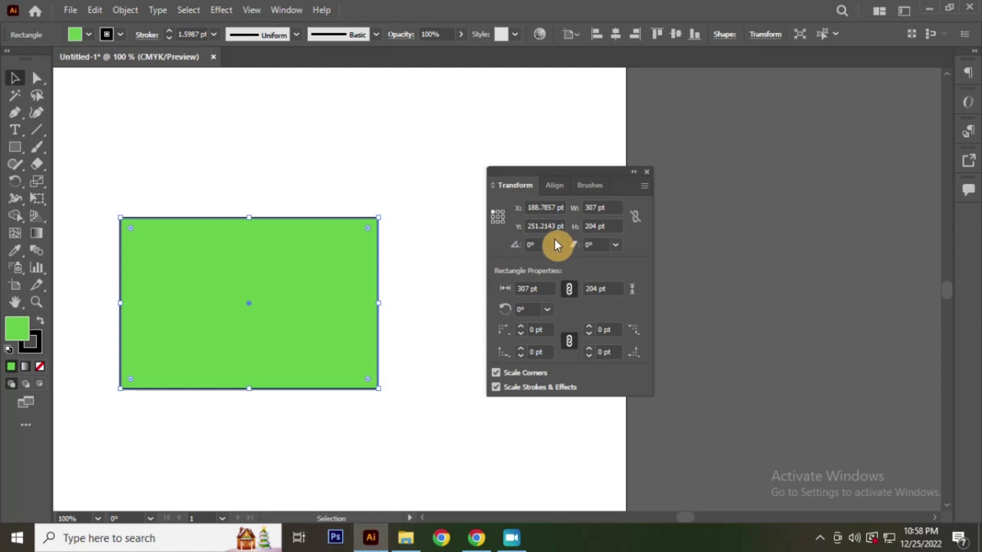
{"action": "double_click", "coordinate": [554, 208]}
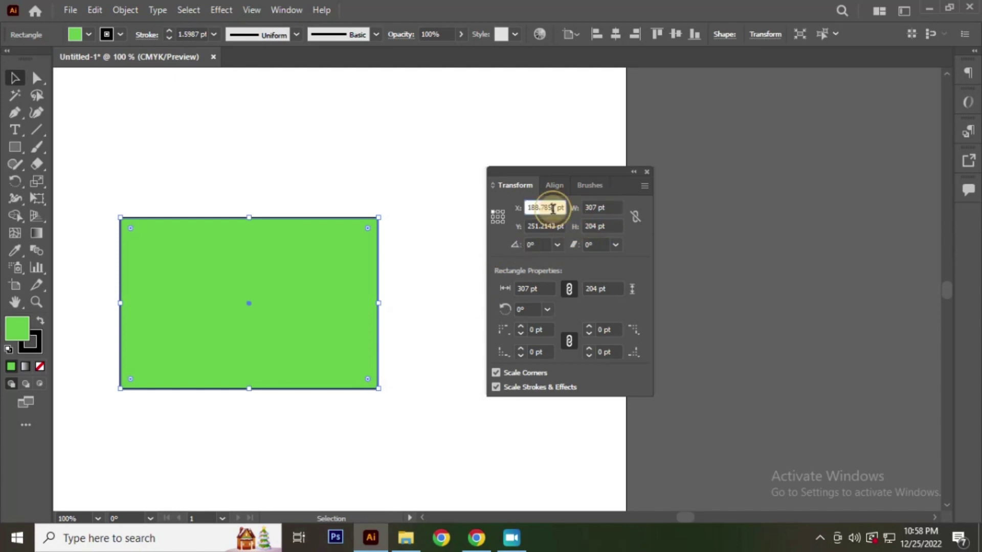
{"action": "type", "text": "181"}
{"action": "key", "text": "Return"}
Nudge the rectangle's X position left and right, ending around 254 pt
{"action": "key", "text": "Down"}
{"action": "key", "text": "Down"}
{"action": "key", "text": "Down"}
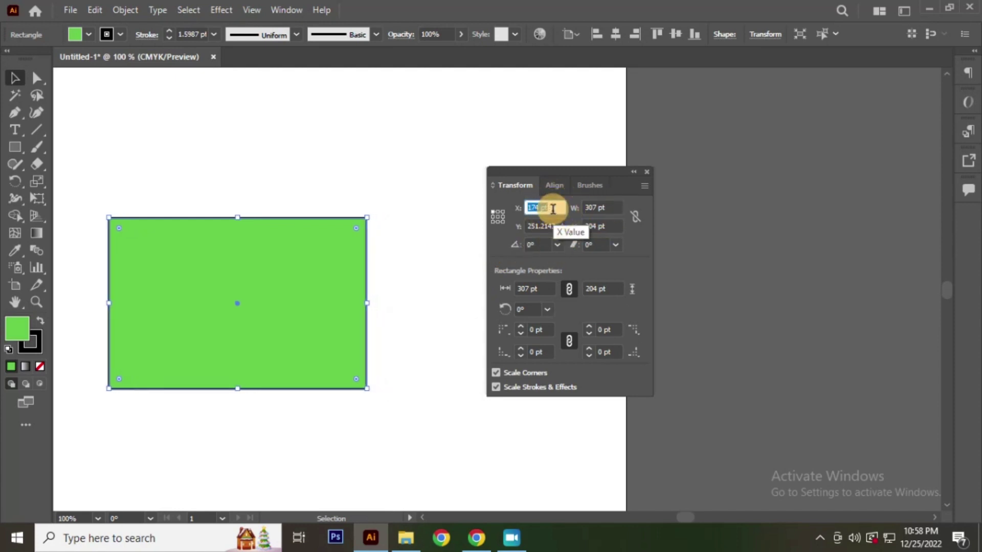
{"action": "key", "text": "Down"}
{"action": "key", "text": "Down"}
{"action": "key", "text": "Down"}
{"action": "key", "text": "Down"}
{"action": "key", "text": "Down"}
{"action": "key", "text": "Down"}
{"action": "key", "text": "Down"}
{"action": "key", "text": "Down"}
{"action": "key", "text": "Down"}
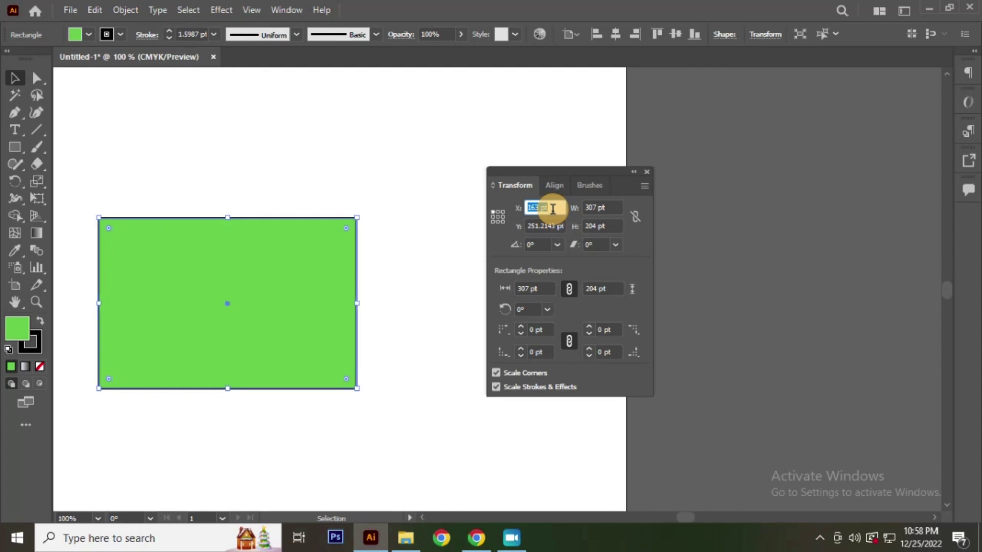
{"action": "key", "text": "Down"}
{"action": "key", "text": "Down"}
{"action": "key", "text": "Down"}
{"action": "key", "text": "Down"}
{"action": "key", "text": "Down"}
{"action": "key", "text": "Down"}
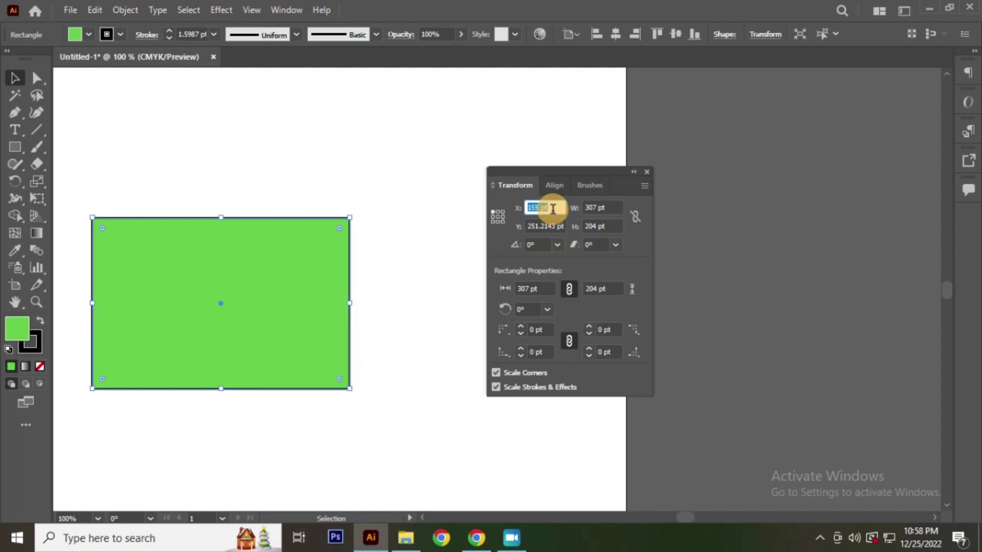
{"action": "key", "text": "Down"}
{"action": "key", "text": "Down"}
{"action": "key", "text": "Down"}
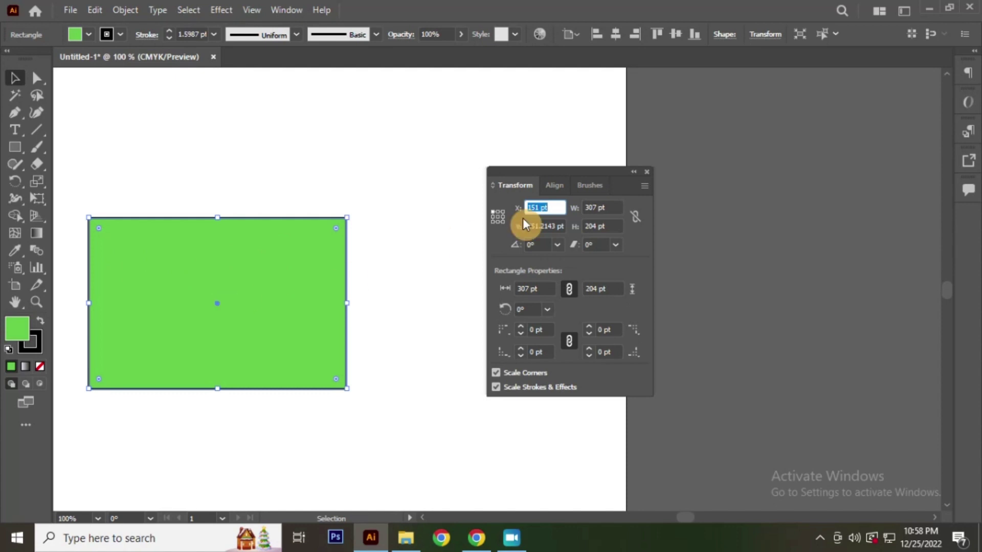
{"action": "key", "text": "Up"}
{"action": "key", "text": "Up"}
{"action": "key", "text": "Up"}
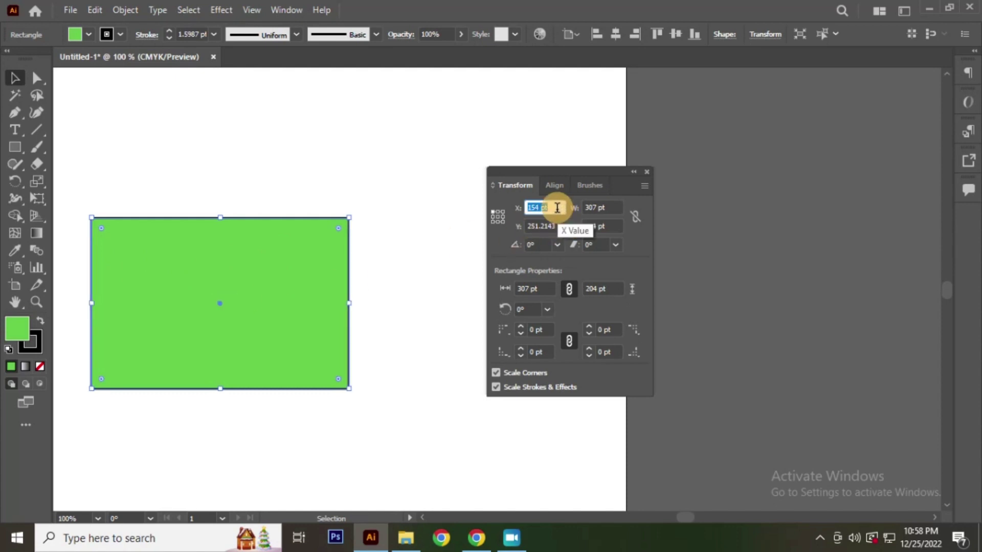
{"action": "key", "text": "Up"}
{"action": "key", "text": "Up"}
{"action": "key", "text": "Up"}
{"action": "key", "text": "Up"}
{"action": "key", "text": "Up"}
{"action": "key", "text": "Up"}
{"action": "key", "text": "Up"}
{"action": "key", "text": "Up"}
{"action": "key", "text": "Up"}
{"action": "key", "text": "Up"}
{"action": "key", "text": "Up"}
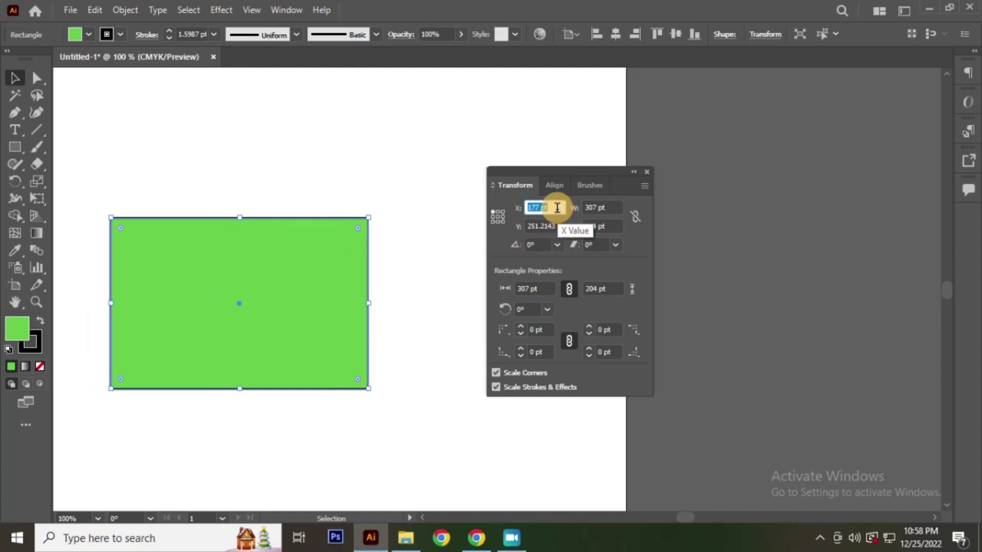
{"action": "key", "text": "Up"}
{"action": "key", "text": "Up"}
{"action": "key", "text": "Up"}
{"action": "key", "text": "Up"}
{"action": "key", "text": "Up"}
{"action": "key", "text": "Up"}
{"action": "key", "text": "Up"}
{"action": "key", "text": "Up"}
{"action": "key", "text": "Up"}
{"action": "key", "text": "Up"}
{"action": "key", "text": "Up"}
{"action": "key", "text": "Up"}
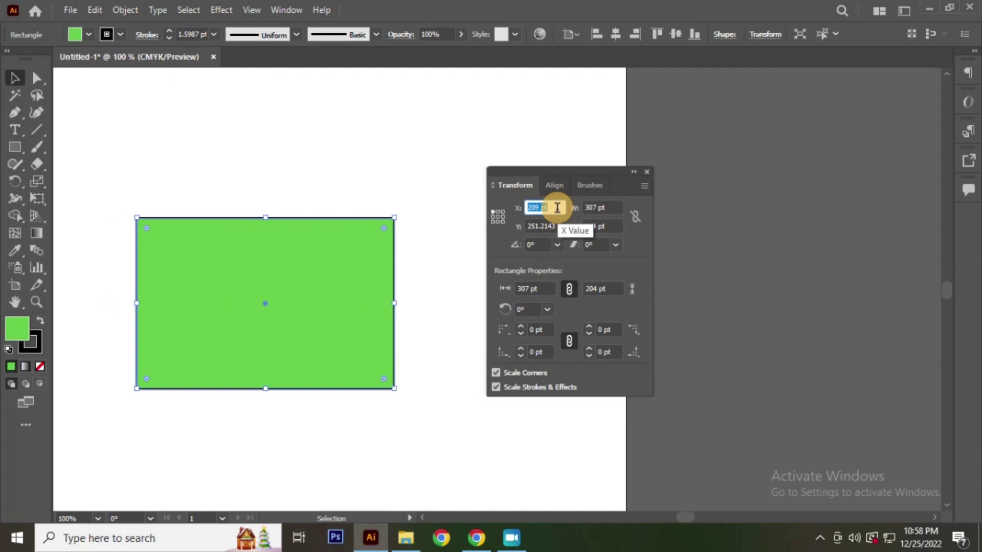
{"action": "key", "text": "Up"}
{"action": "key", "text": "Up"}
{"action": "key", "text": "Up"}
{"action": "key", "text": "Up"}
{"action": "key", "text": "Up"}
{"action": "key", "text": "Up"}
{"action": "key", "text": "Up"}
{"action": "key", "text": "Up"}
{"action": "key", "text": "Up"}
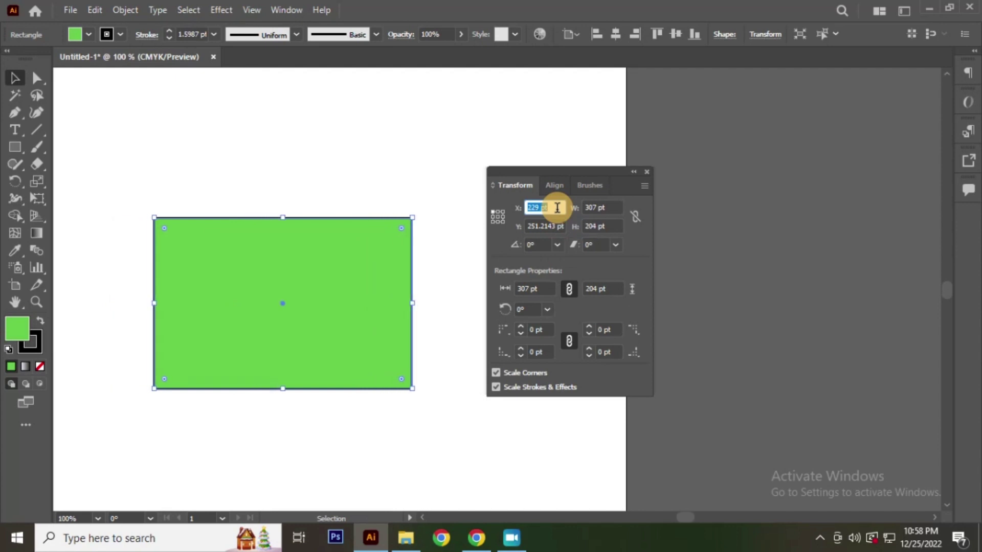
{"action": "key", "text": "Up"}
{"action": "key", "text": "Up"}
{"action": "key", "text": "Up"}
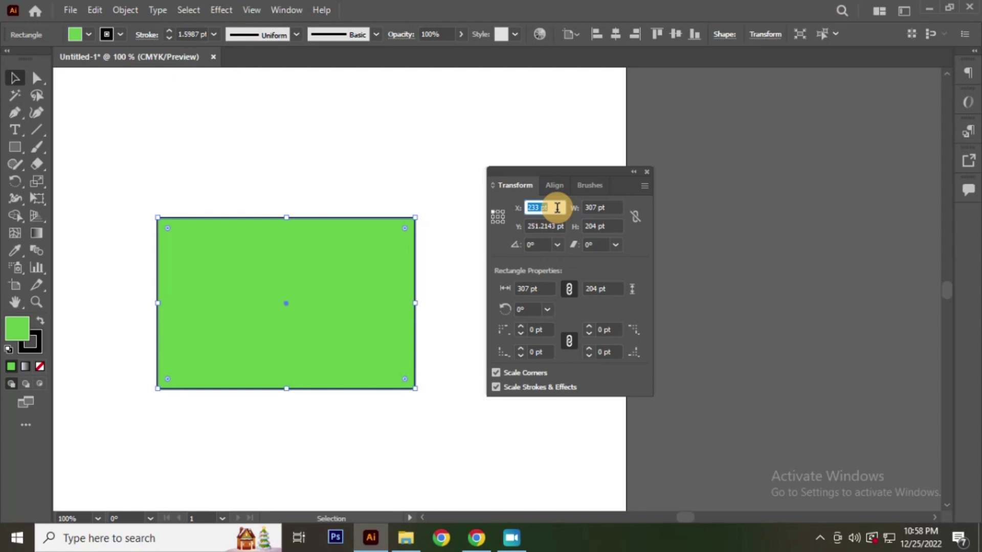
{"action": "key", "text": "Up"}
{"action": "key", "text": "Up"}
{"action": "key", "text": "Up"}
{"action": "key", "text": "Up"}
{"action": "key", "text": "Up"}
{"action": "key", "text": "Up"}
{"action": "key", "text": "Up"}
{"action": "key", "text": "Up"}
{"action": "key", "text": "Up"}
{"action": "key", "text": "Up"}
{"action": "key", "text": "Up"}
{"action": "key", "text": "Up"}
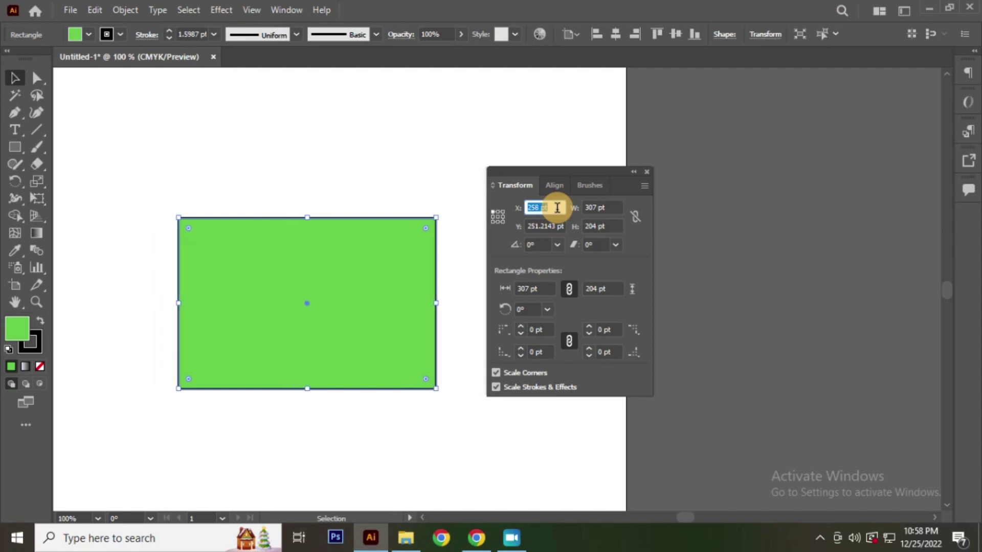
{"action": "key", "text": "Up"}
{"action": "key", "text": "Up"}
{"action": "key", "text": "Up"}
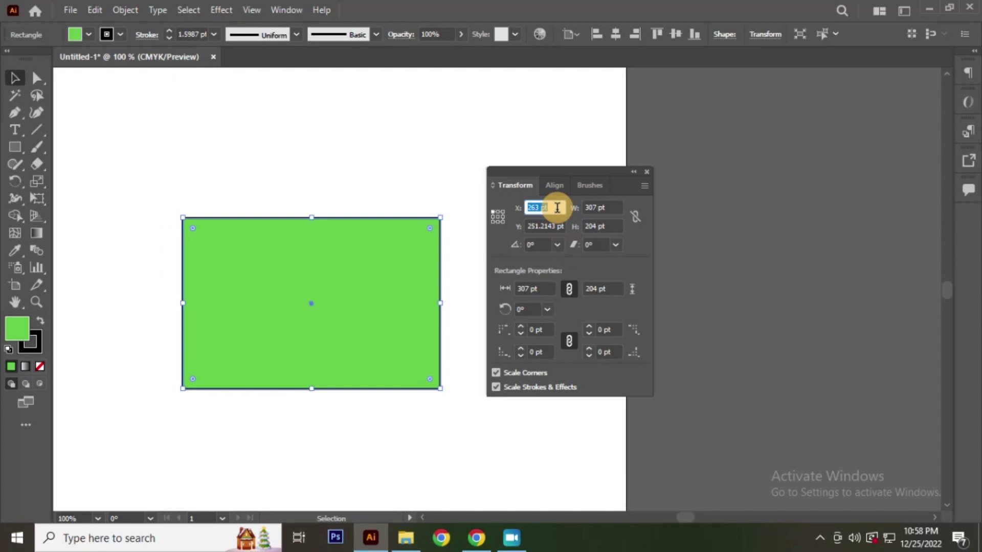
{"action": "key", "text": "Down"}
{"action": "key", "text": "Down"}
{"action": "key", "text": "Down"}
{"action": "key", "text": "Down"}
{"action": "key", "text": "Down"}
{"action": "key", "text": "Down"}
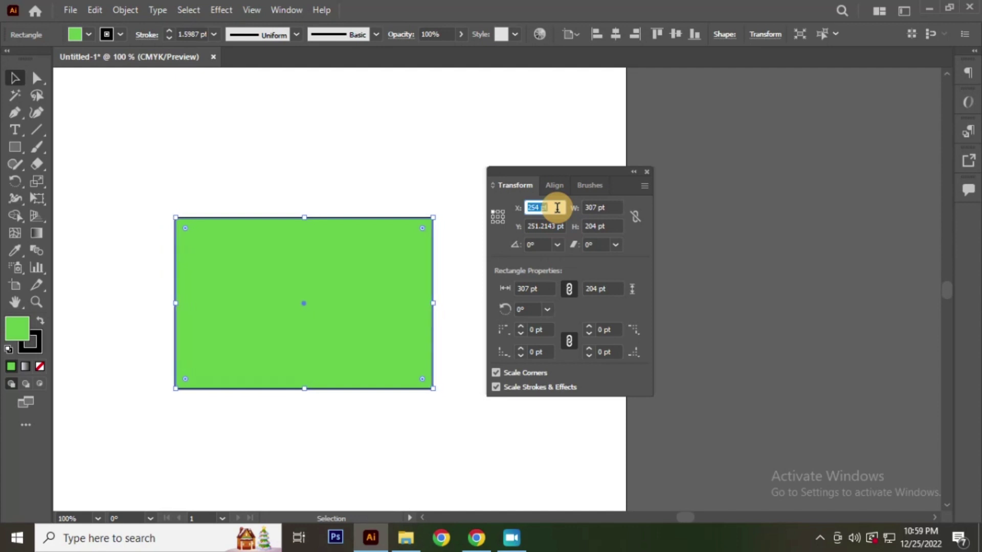
{"action": "key", "text": "Down"}
{"action": "key", "text": "Down"}
{"action": "key", "text": "Down"}
{"action": "key", "text": "Down"}
{"action": "key", "text": "Down"}
{"action": "key", "text": "Down"}
{"action": "key", "text": "Down"}
{"action": "key", "text": "Down"}
{"action": "key", "text": "Down"}
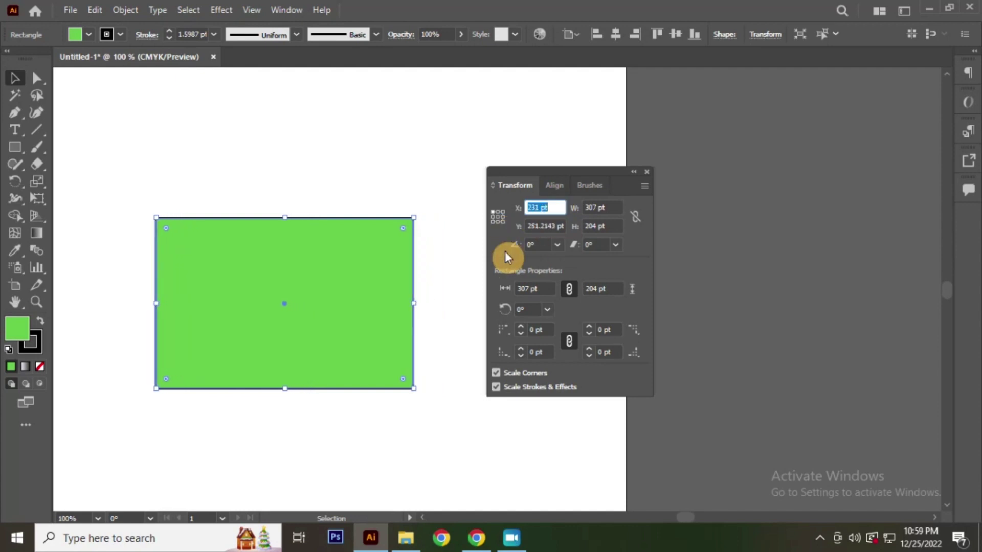
Change the reference point and set the X position to 530 pt
{"action": "left_click", "coordinate": [493, 219]}
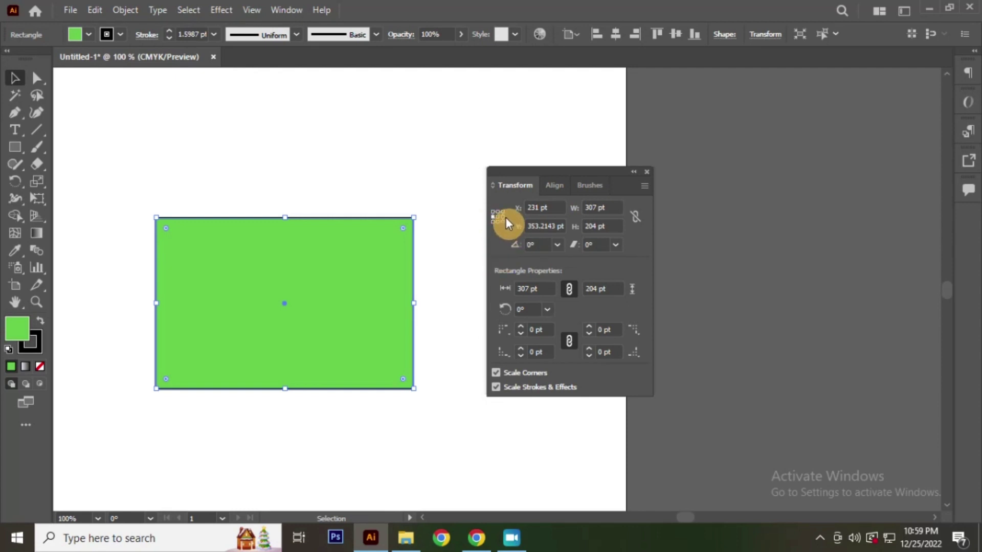
{"action": "left_click", "coordinate": [542, 208]}
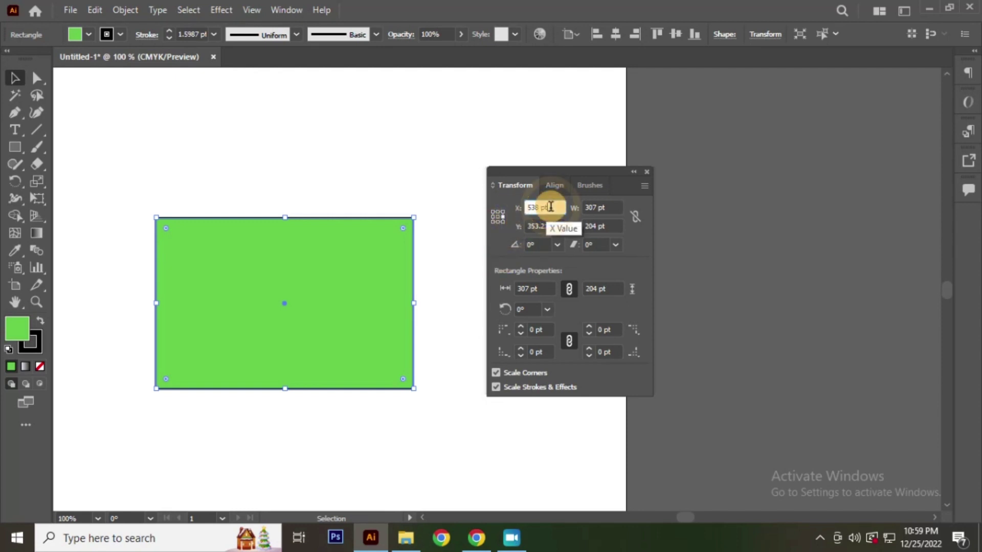
{"action": "type", "text": "530"}
{"action": "key", "text": "Return"}
Step the X value by scrolling over the field until it reads about 564 pt
{"action": "scroll", "coordinate": [551, 207], "scroll_direction": "down", "scroll_amount": 10}
{"action": "scroll", "coordinate": [551, 208], "scroll_direction": "down", "scroll_amount": 8}
{"action": "scroll", "coordinate": [551, 207], "scroll_direction": "down", "scroll_amount": 7}
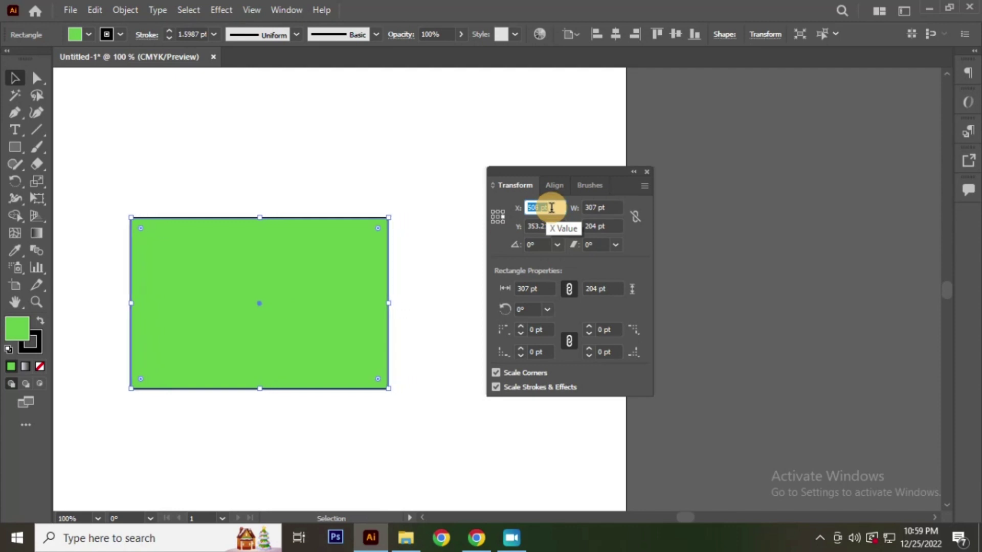
{"action": "scroll", "coordinate": [551, 207], "scroll_direction": "down", "scroll_amount": 3}
{"action": "scroll", "coordinate": [552, 208], "scroll_direction": "down", "scroll_amount": 7}
{"action": "scroll", "coordinate": [551, 207], "scroll_direction": "down", "scroll_amount": 7}
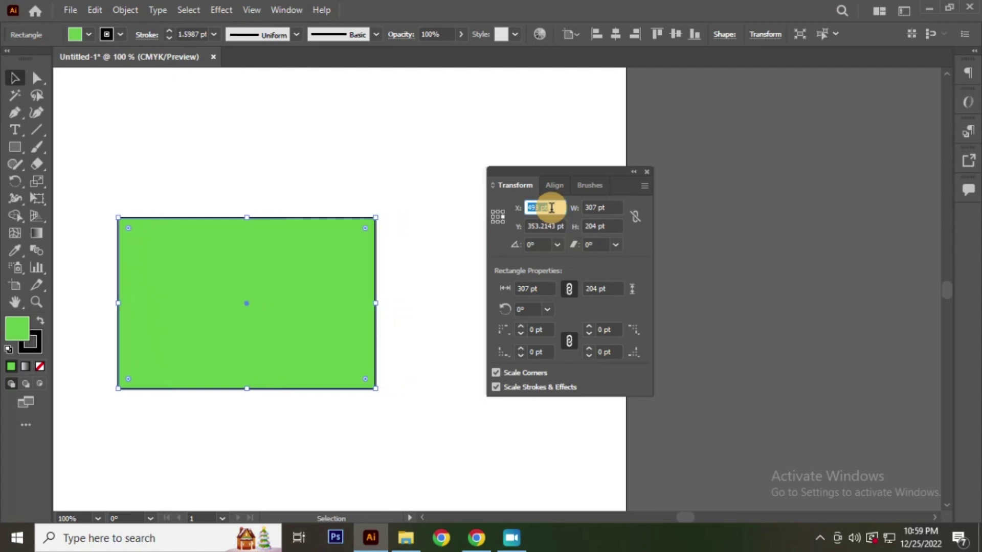
{"action": "scroll", "coordinate": [551, 208], "scroll_direction": "down", "scroll_amount": 6}
{"action": "scroll", "coordinate": [551, 207], "scroll_direction": "down", "scroll_amount": 12}
{"action": "scroll", "coordinate": [551, 208], "scroll_direction": "down", "scroll_amount": 8}
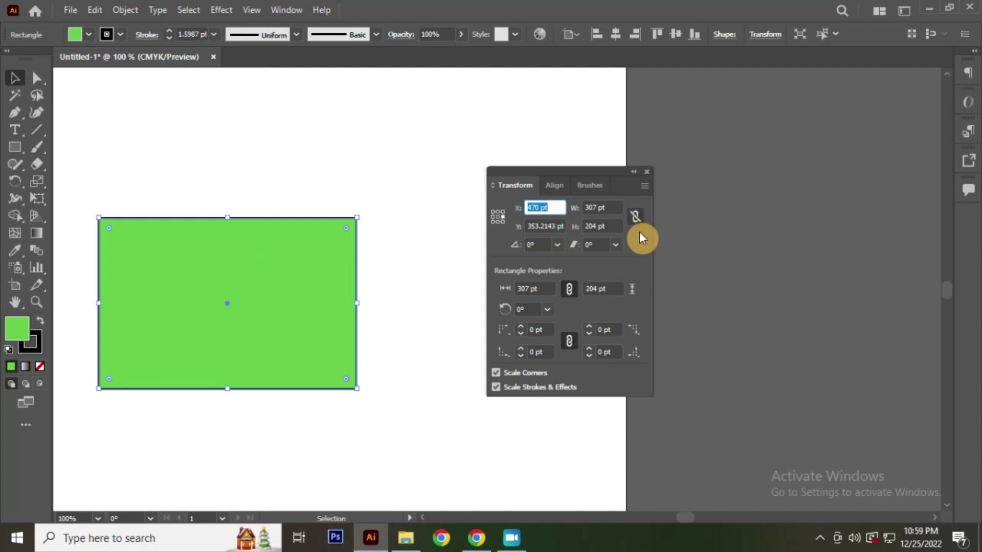
{"action": "scroll", "coordinate": [555, 205], "scroll_direction": "up", "scroll_amount": 8}
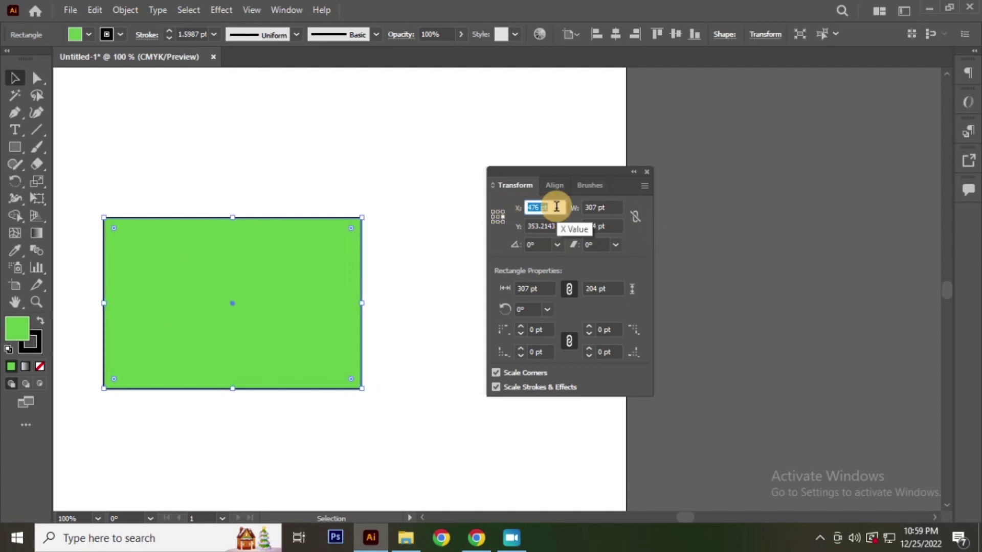
{"action": "scroll", "coordinate": [557, 207], "scroll_direction": "up", "scroll_amount": 12}
{"action": "scroll", "coordinate": [556, 207], "scroll_direction": "up", "scroll_amount": 7}
{"action": "scroll", "coordinate": [556, 207], "scroll_direction": "up", "scroll_amount": 4}
{"action": "scroll", "coordinate": [556, 206], "scroll_direction": "up", "scroll_amount": 6}
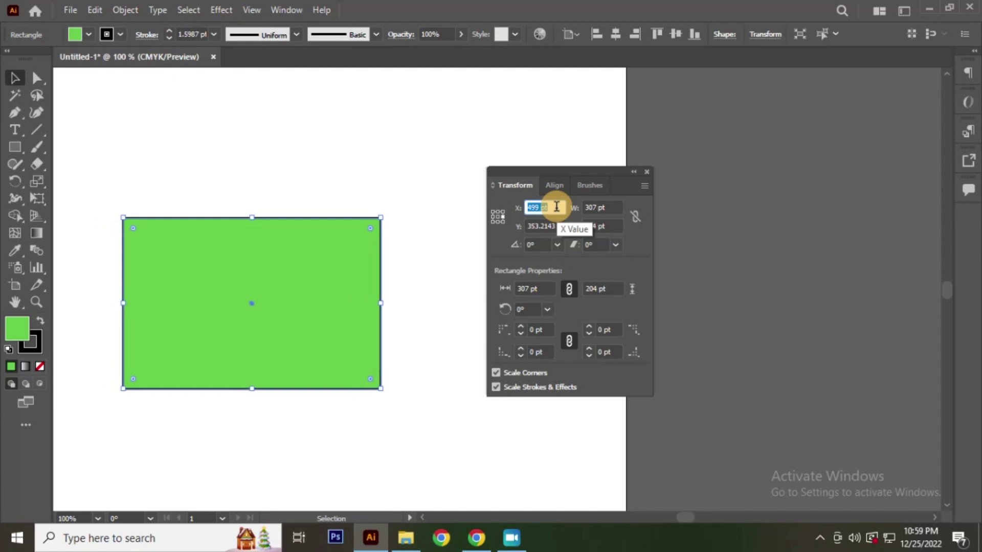
{"action": "scroll", "coordinate": [556, 207], "scroll_direction": "up", "scroll_amount": 5}
{"action": "scroll", "coordinate": [556, 207], "scroll_direction": "up", "scroll_amount": 7}
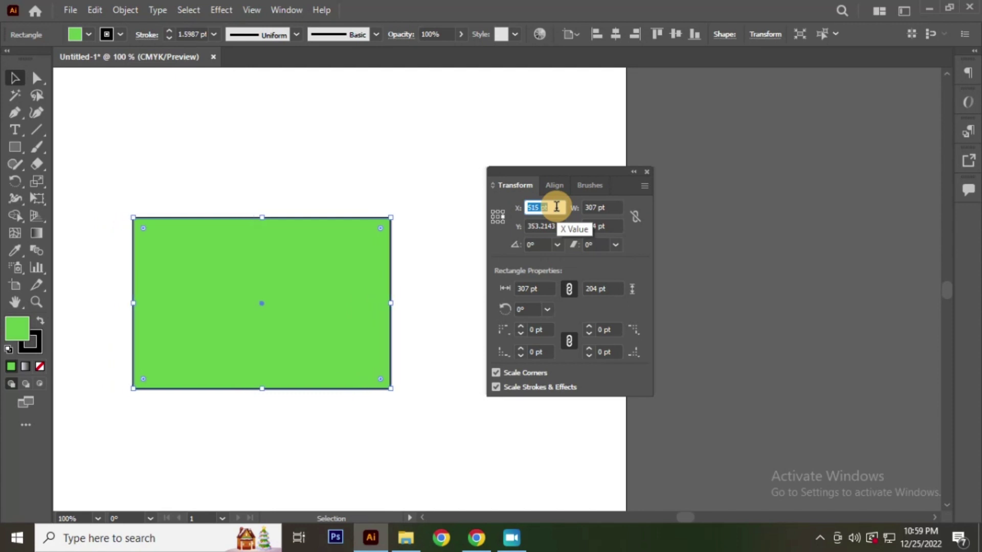
{"action": "scroll", "coordinate": [557, 206], "scroll_direction": "up", "scroll_amount": 10}
{"action": "scroll", "coordinate": [557, 207], "scroll_direction": "up", "scroll_amount": 8}
{"action": "scroll", "coordinate": [557, 207], "scroll_direction": "up", "scroll_amount": 7}
{"action": "scroll", "coordinate": [556, 207], "scroll_direction": "up", "scroll_amount": 5}
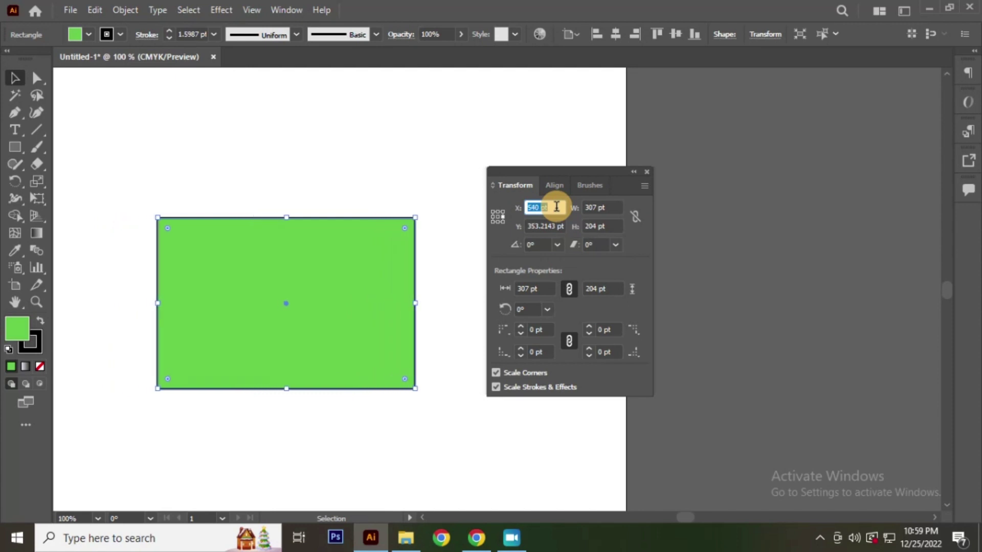
{"action": "scroll", "coordinate": [557, 207], "scroll_direction": "up", "scroll_amount": 7}
{"action": "scroll", "coordinate": [556, 207], "scroll_direction": "up", "scroll_amount": 6}
{"action": "scroll", "coordinate": [556, 207], "scroll_direction": "up", "scroll_amount": 5}
{"action": "scroll", "coordinate": [556, 206], "scroll_direction": "up", "scroll_amount": 5}
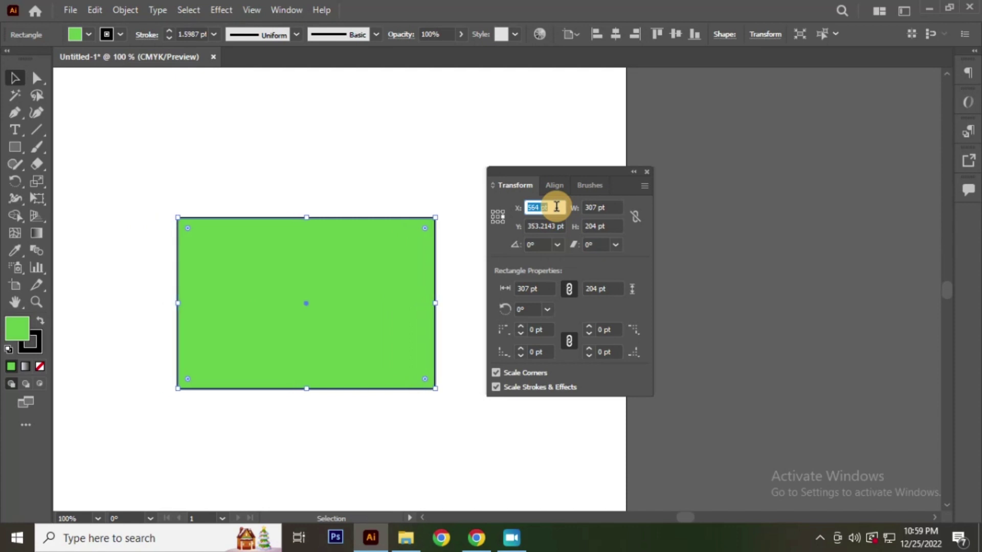
Nudge the rectangle up and down by scrolling over the Y position value
{"action": "left_click", "coordinate": [538, 225]}
{"action": "scroll", "coordinate": [537, 225], "scroll_direction": "down", "scroll_amount": 3}
{"action": "scroll", "coordinate": [537, 225], "scroll_direction": "down", "scroll_amount": 7}
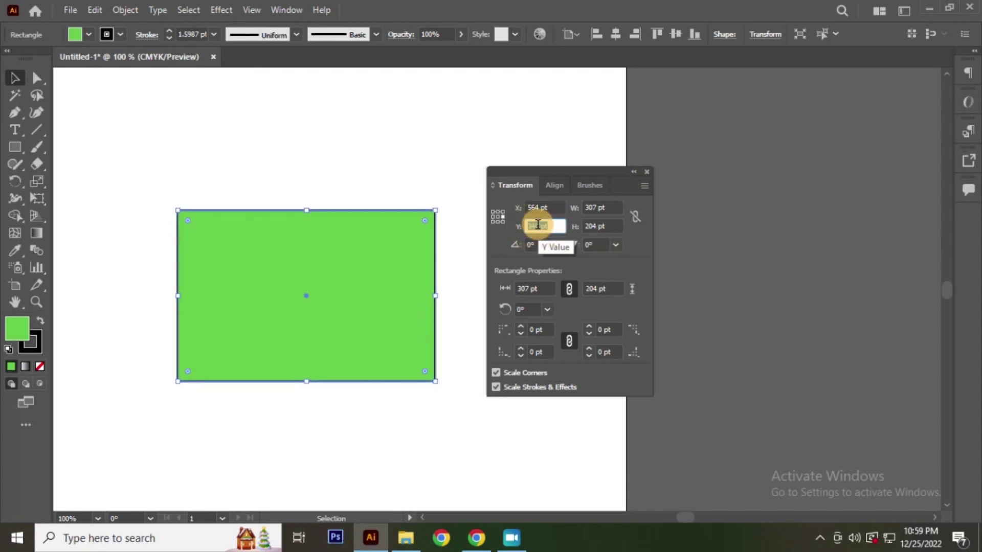
{"action": "scroll", "coordinate": [537, 225], "scroll_direction": "down", "scroll_amount": 5}
{"action": "scroll", "coordinate": [537, 225], "scroll_direction": "down", "scroll_amount": 3}
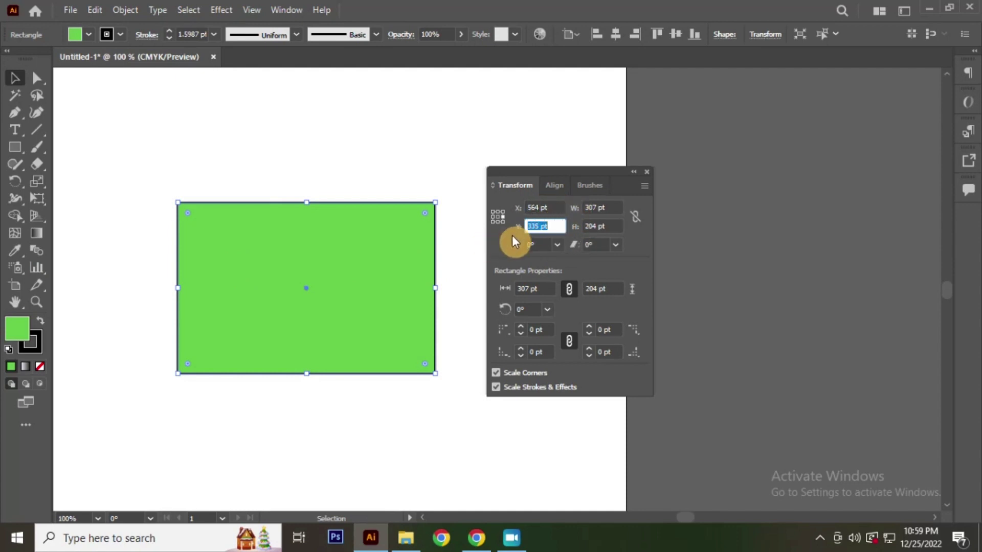
{"action": "scroll", "coordinate": [322, 291], "scroll_direction": "down", "scroll_amount": 3}
{"action": "scroll", "coordinate": [358, 290], "scroll_direction": "up", "scroll_amount": 3}
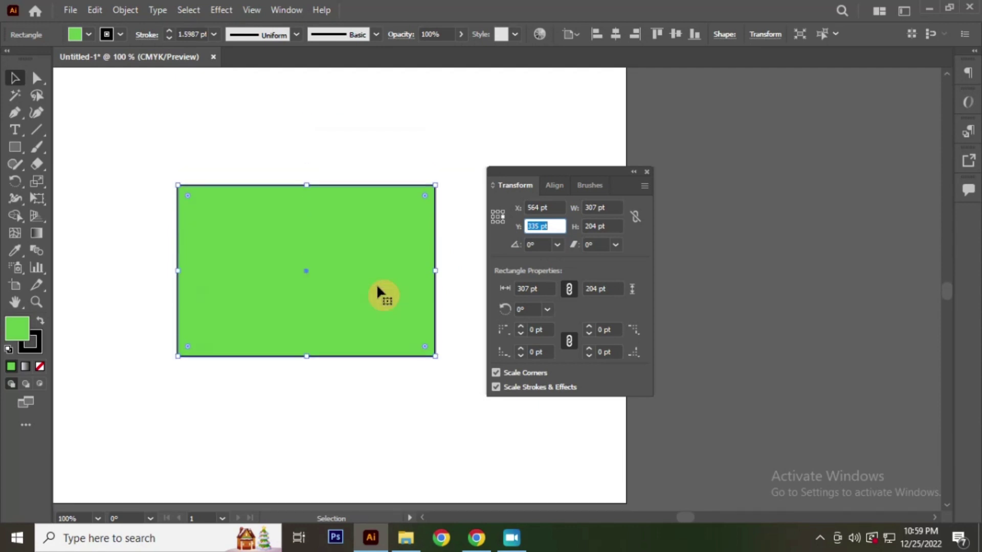
{"action": "scroll", "coordinate": [381, 292], "scroll_direction": "down", "scroll_amount": 3}
{"action": "scroll", "coordinate": [381, 292], "scroll_direction": "up", "scroll_amount": 3}
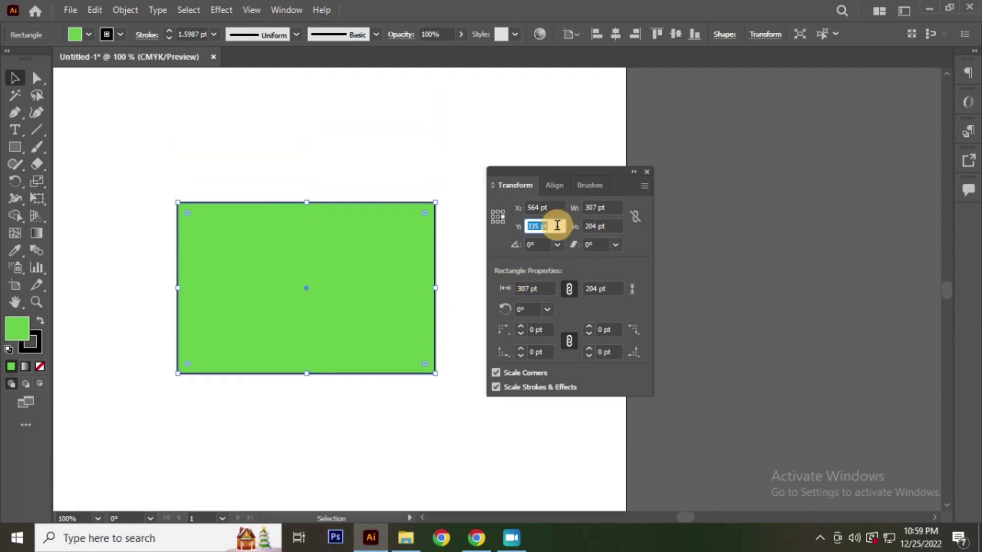
{"action": "scroll", "coordinate": [555, 230], "scroll_direction": "down", "scroll_amount": 5}
{"action": "scroll", "coordinate": [554, 228], "scroll_direction": "down", "scroll_amount": 7}
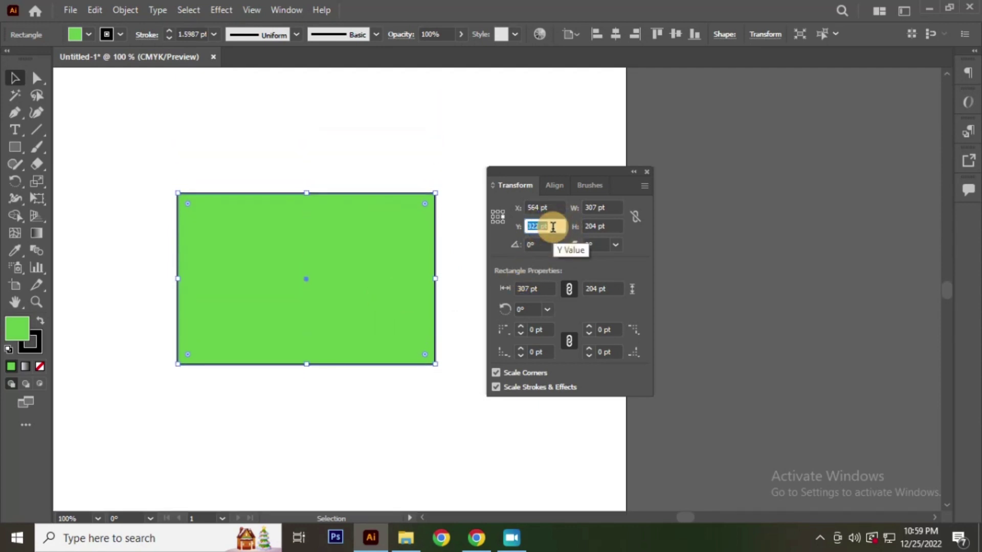
{"action": "scroll", "coordinate": [552, 227], "scroll_direction": "down", "scroll_amount": 7}
{"action": "scroll", "coordinate": [553, 227], "scroll_direction": "down", "scroll_amount": 5}
{"action": "scroll", "coordinate": [553, 227], "scroll_direction": "down", "scroll_amount": 5}
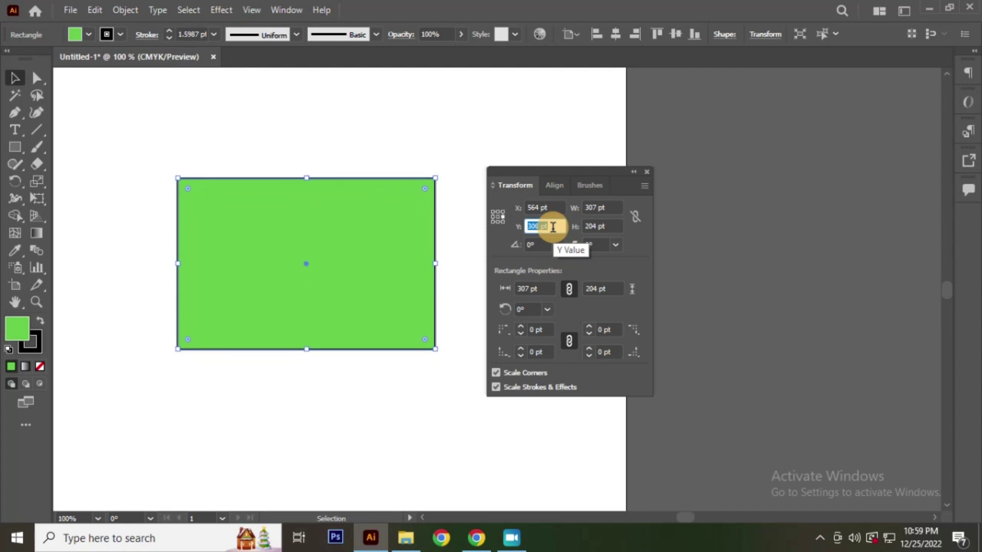
{"action": "scroll", "coordinate": [553, 227], "scroll_direction": "up", "scroll_amount": 8}
{"action": "scroll", "coordinate": [552, 226], "scroll_direction": "up", "scroll_amount": 10}
{"action": "scroll", "coordinate": [552, 226], "scroll_direction": "up", "scroll_amount": 9}
{"action": "scroll", "coordinate": [551, 225], "scroll_direction": "up", "scroll_amount": 9}
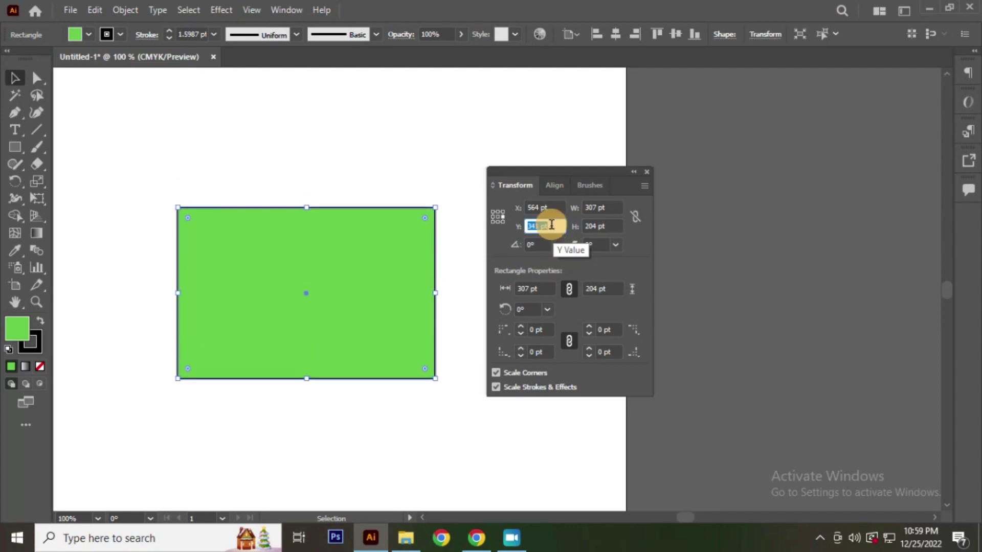
{"action": "scroll", "coordinate": [552, 225], "scroll_direction": "up", "scroll_amount": 6}
{"action": "scroll", "coordinate": [551, 225], "scroll_direction": "up", "scroll_amount": 8}
{"action": "scroll", "coordinate": [552, 225], "scroll_direction": "up", "scroll_amount": 5}
{"action": "scroll", "coordinate": [551, 225], "scroll_direction": "up", "scroll_amount": 8}
{"action": "scroll", "coordinate": [551, 225], "scroll_direction": "down", "scroll_amount": 8}
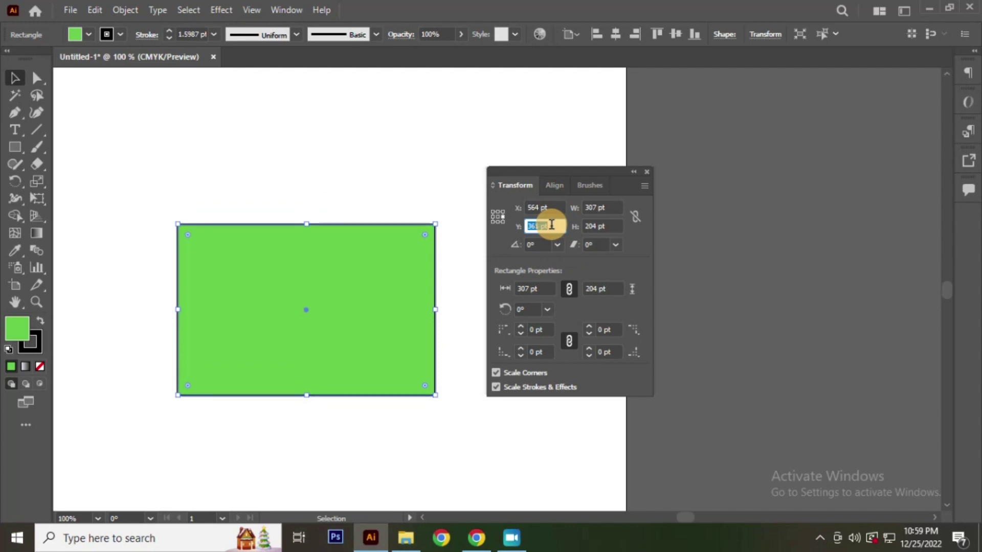
{"action": "scroll", "coordinate": [551, 225], "scroll_direction": "down", "scroll_amount": 5}
{"action": "scroll", "coordinate": [550, 224], "scroll_direction": "down", "scroll_amount": 4}
Switch the reference point to top-left and scroll the Y value to about 350 pt
{"action": "left_click", "coordinate": [498, 211]}
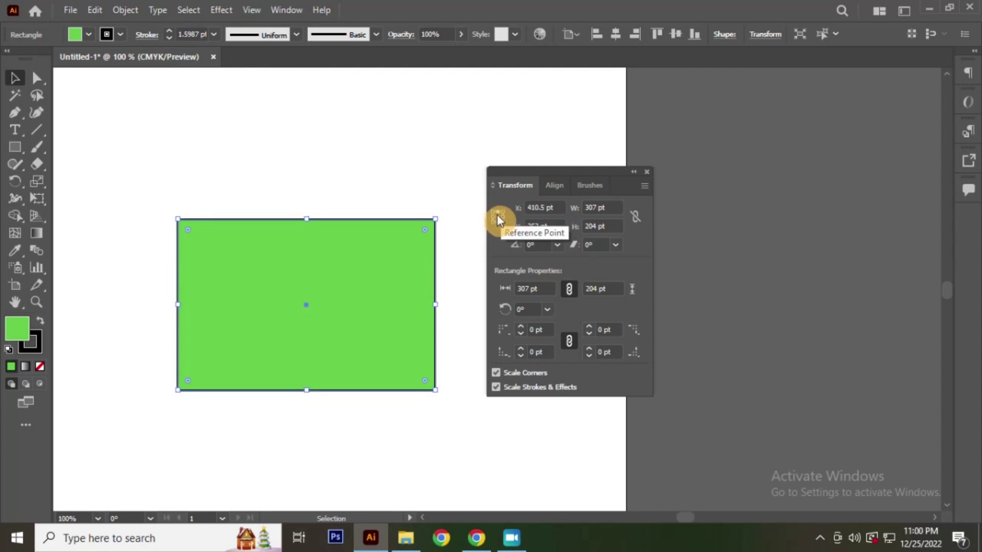
{"action": "left_click", "coordinate": [548, 226]}
{"action": "scroll", "coordinate": [548, 226], "scroll_direction": "down", "scroll_amount": 10}
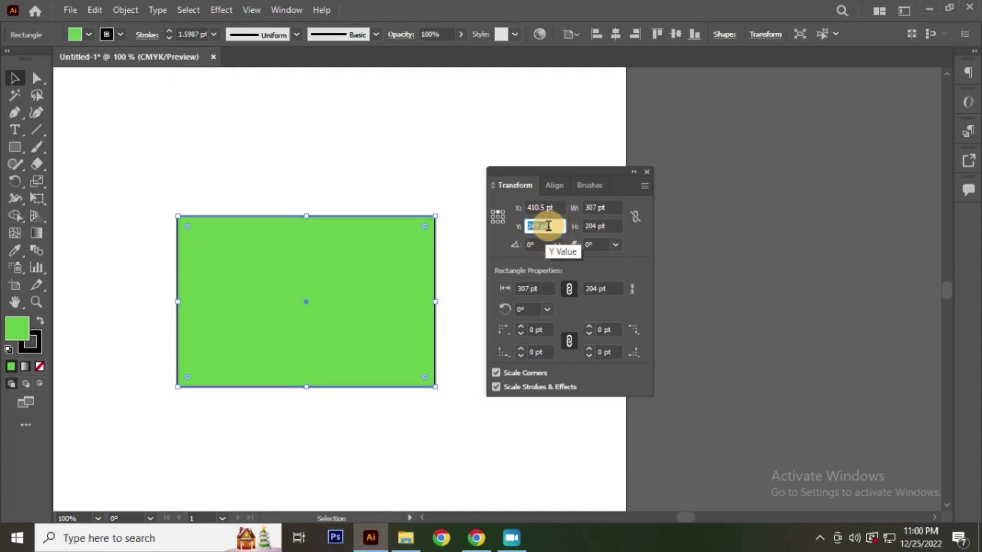
{"action": "scroll", "coordinate": [549, 225], "scroll_direction": "down", "scroll_amount": 8}
{"action": "scroll", "coordinate": [548, 226], "scroll_direction": "down", "scroll_amount": 10}
{"action": "scroll", "coordinate": [548, 226], "scroll_direction": "down", "scroll_amount": 10}
{"action": "scroll", "coordinate": [548, 225], "scroll_direction": "down", "scroll_amount": 5}
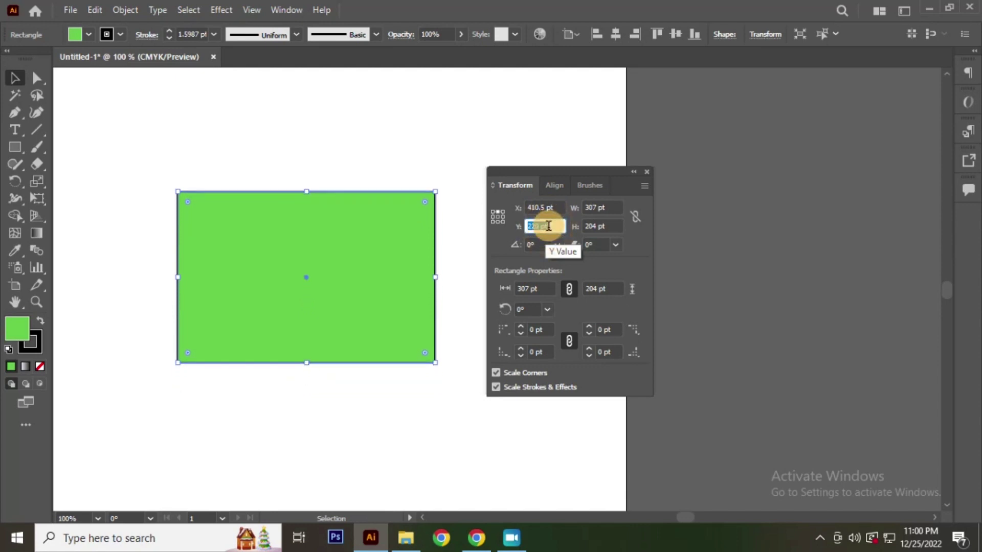
{"action": "scroll", "coordinate": [548, 225], "scroll_direction": "down", "scroll_amount": 10}
{"action": "scroll", "coordinate": [548, 224], "scroll_direction": "up", "scroll_amount": 8}
{"action": "scroll", "coordinate": [546, 223], "scroll_direction": "up", "scroll_amount": 8}
{"action": "scroll", "coordinate": [547, 224], "scroll_direction": "up", "scroll_amount": 12}
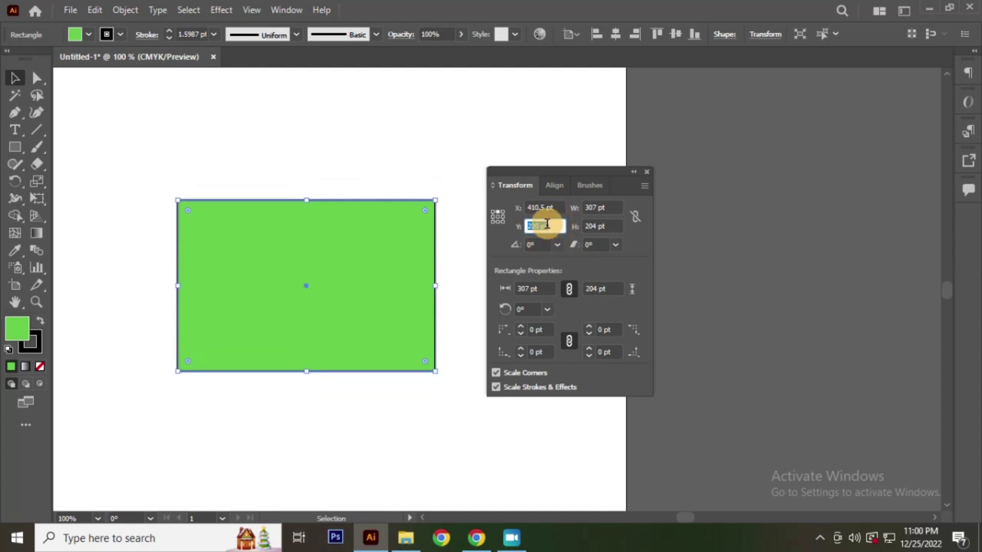
{"action": "scroll", "coordinate": [547, 224], "scroll_direction": "up", "scroll_amount": 13}
{"action": "scroll", "coordinate": [547, 224], "scroll_direction": "up", "scroll_amount": 13}
{"action": "scroll", "coordinate": [548, 224], "scroll_direction": "up", "scroll_amount": 13}
{"action": "scroll", "coordinate": [546, 224], "scroll_direction": "down", "scroll_amount": 3}
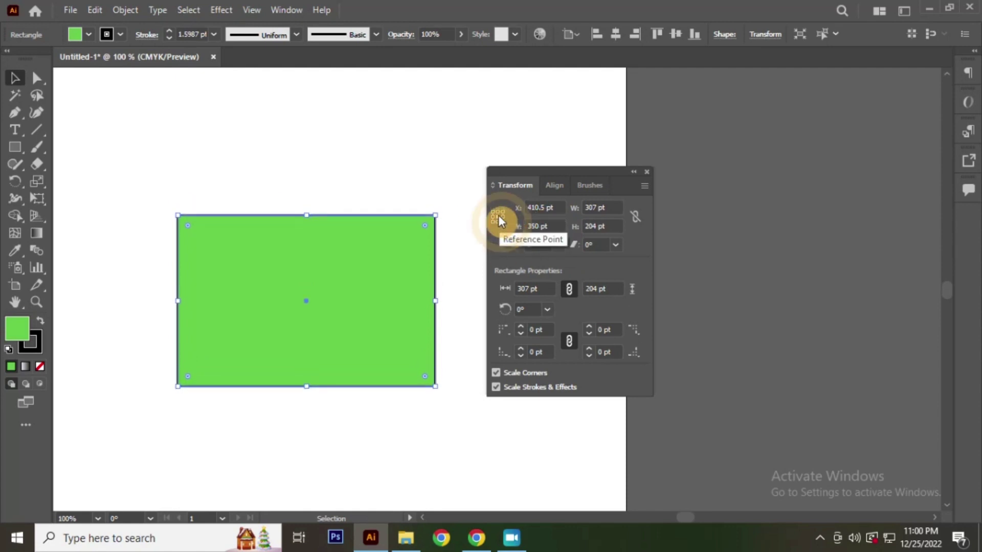
Return the reference point to centre and link width and height to keep proportions
{"action": "left_click", "coordinate": [499, 216]}
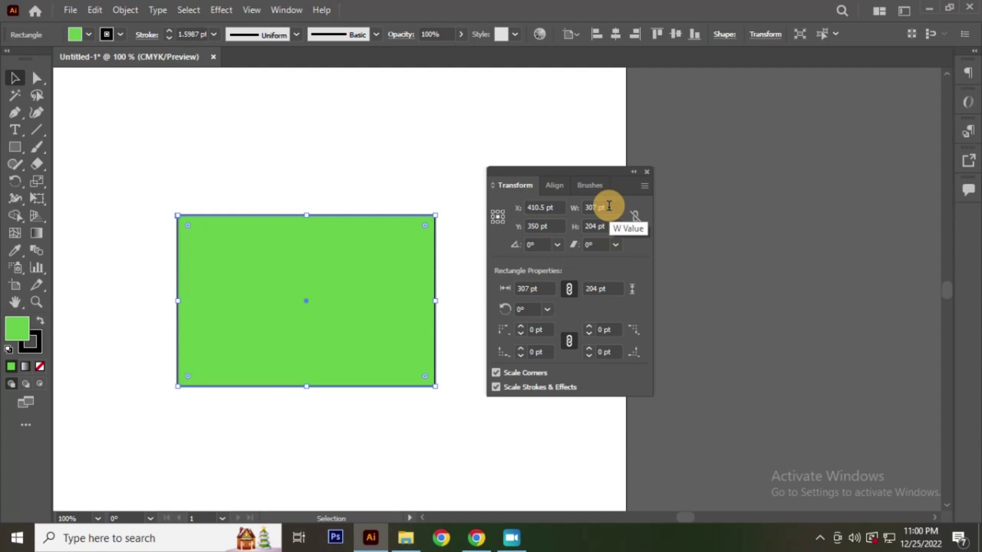
{"action": "left_click", "coordinate": [596, 209]}
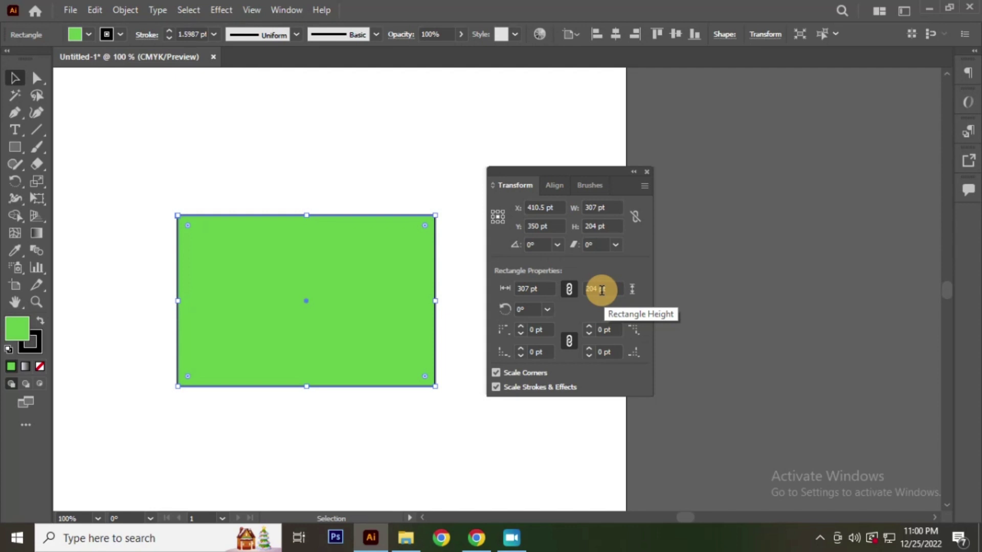
{"action": "left_click", "coordinate": [571, 287]}
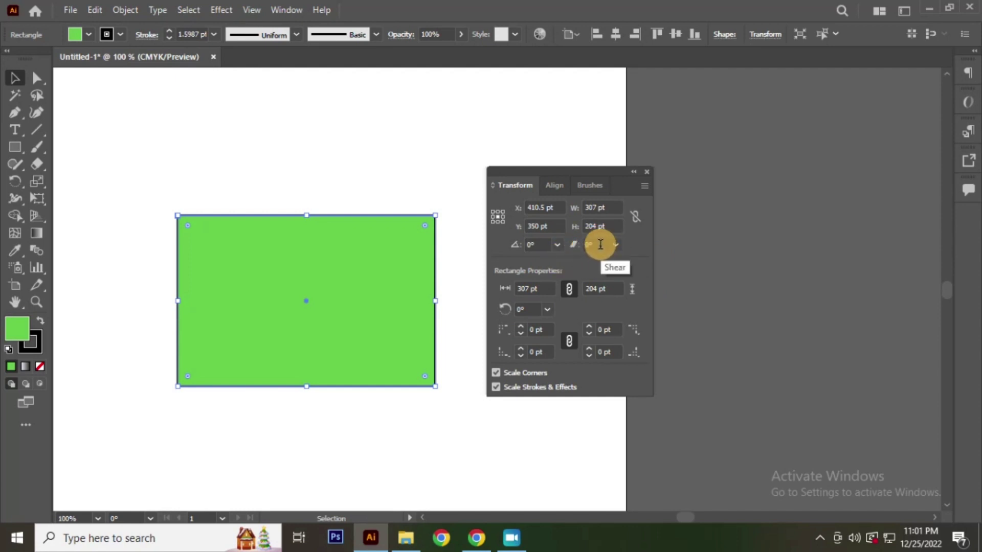
Shear the rectangle 4°, step the angle up, then set a 2° shear
{"action": "left_click", "coordinate": [600, 245]}
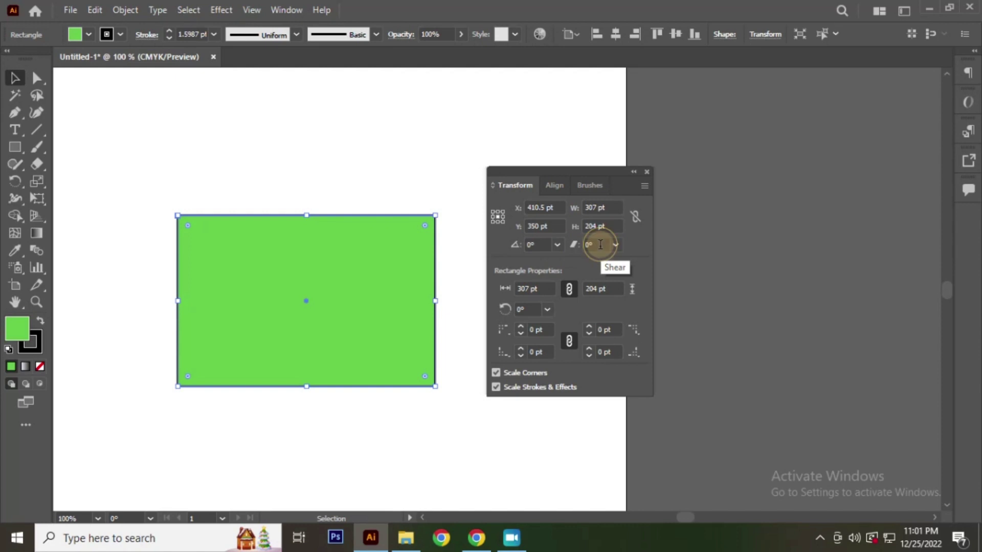
{"action": "type", "text": "4"}
{"action": "key", "text": "Return"}
{"action": "key", "text": "Up"}
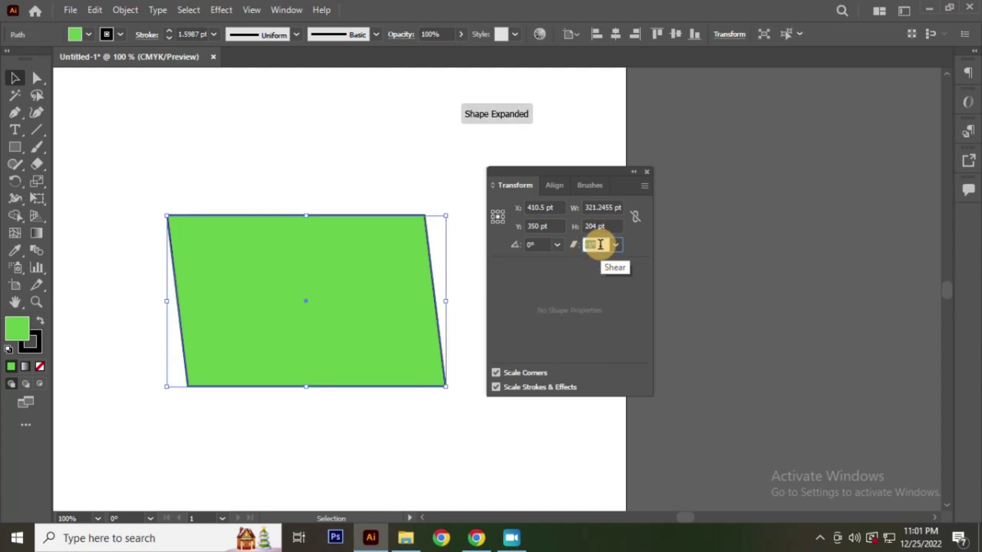
{"action": "key", "text": "Up"}
{"action": "key", "text": "Up"}
{"action": "key", "text": "Up"}
{"action": "key", "text": "Up"}
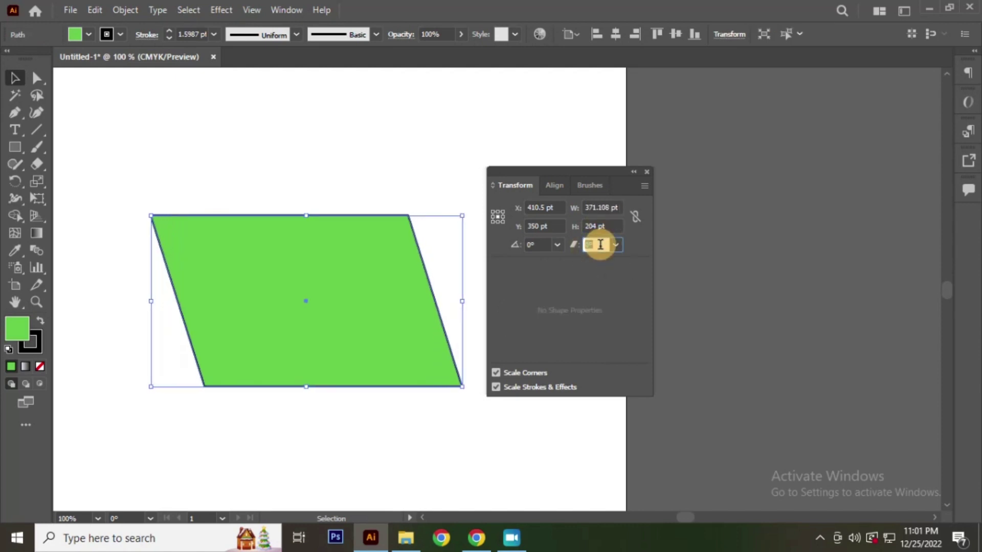
{"action": "key", "text": "Up"}
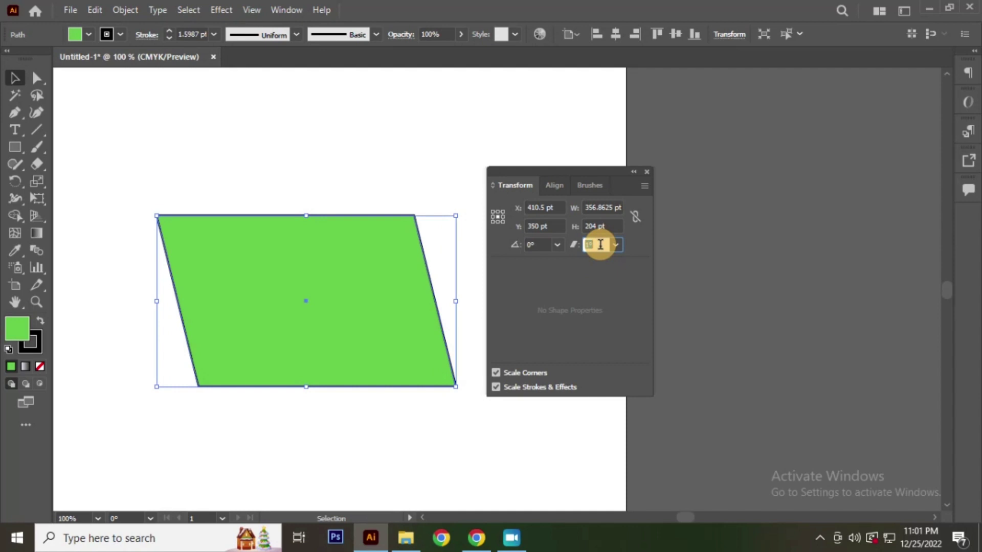
{"action": "type", "text": "2"}
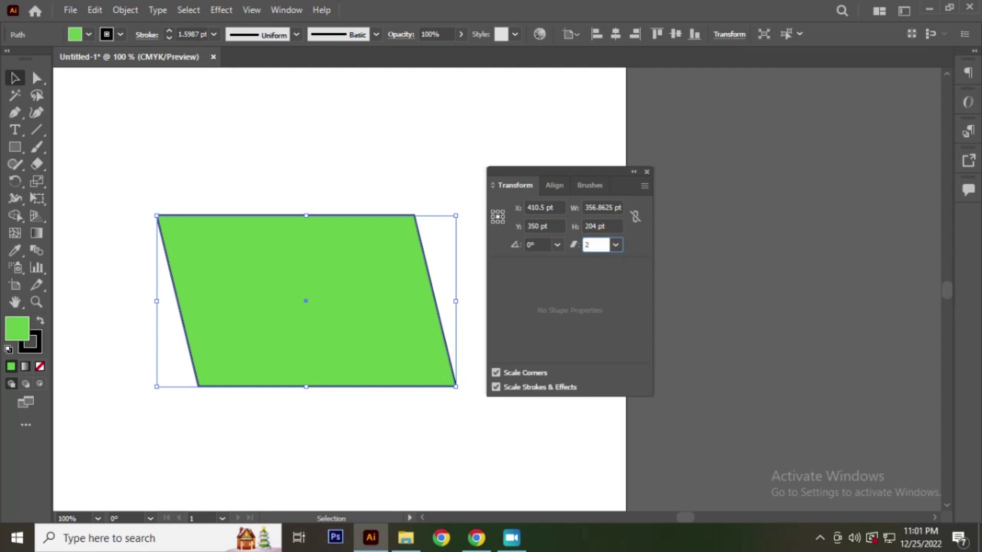
{"action": "key", "text": "Return"}
{"action": "left_click", "coordinate": [600, 244]}
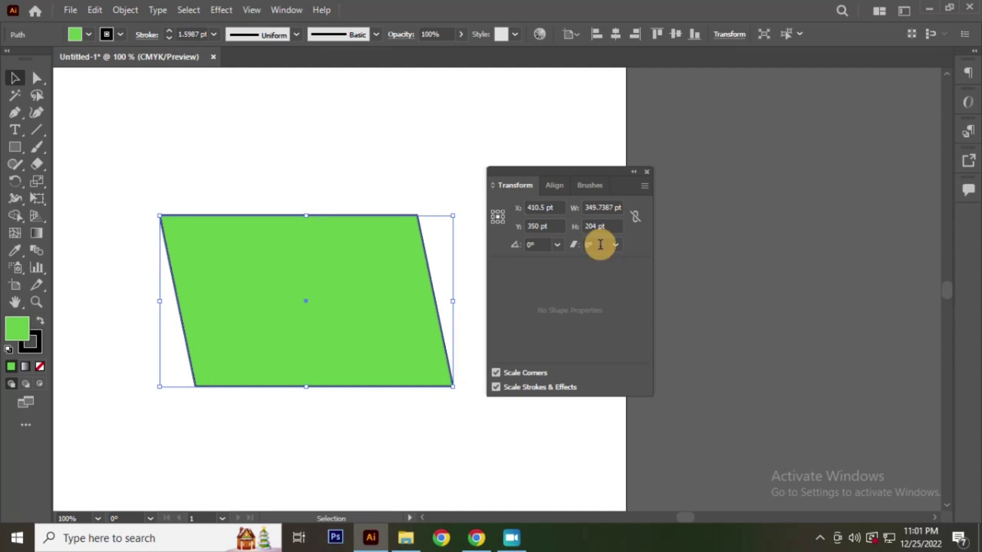
Try several preset shear angles from the dropdown, steepening, narrowing and widening the slant
{"action": "left_click", "coordinate": [622, 245]}
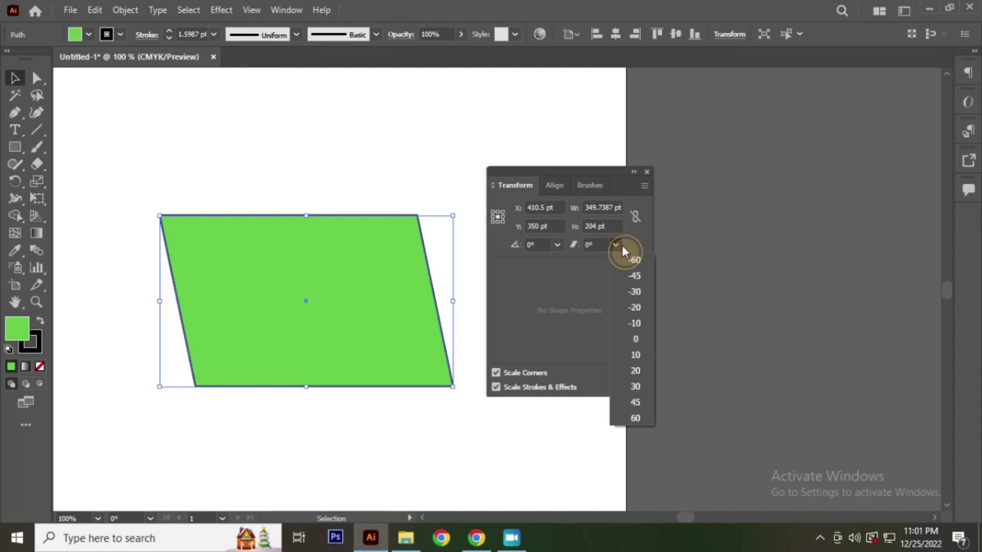
{"action": "left_click", "coordinate": [634, 308]}
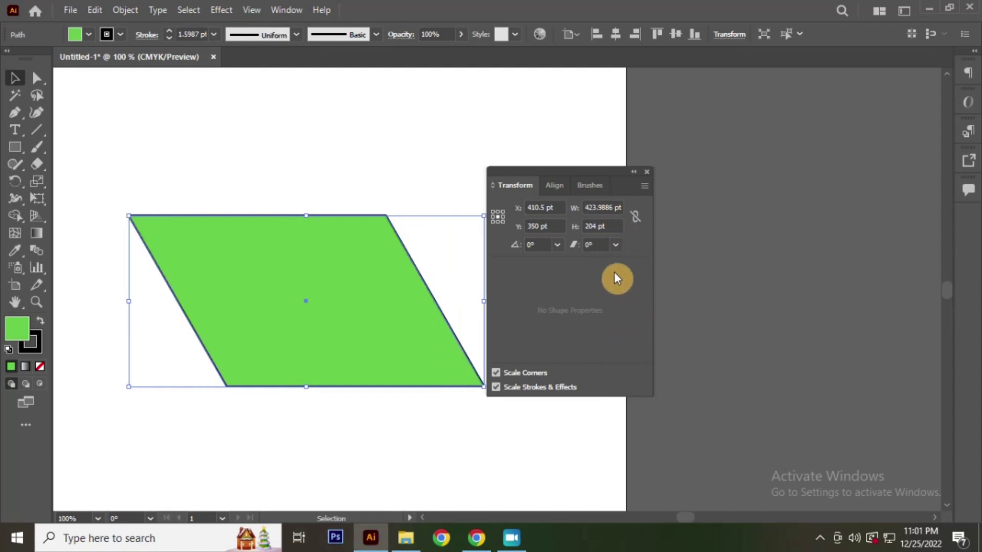
{"action": "left_click", "coordinate": [615, 245]}
{"action": "left_click", "coordinate": [640, 355]}
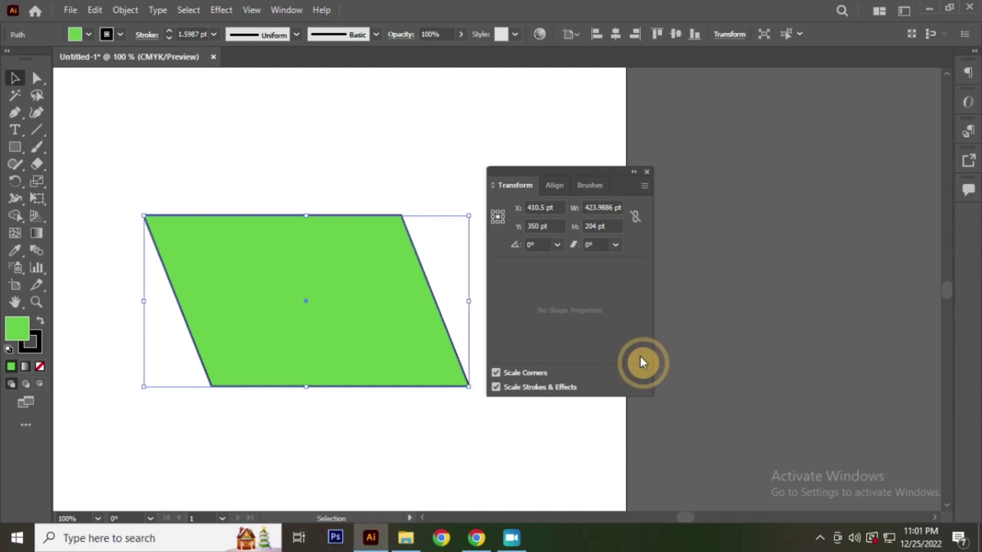
{"action": "left_click", "coordinate": [616, 244]}
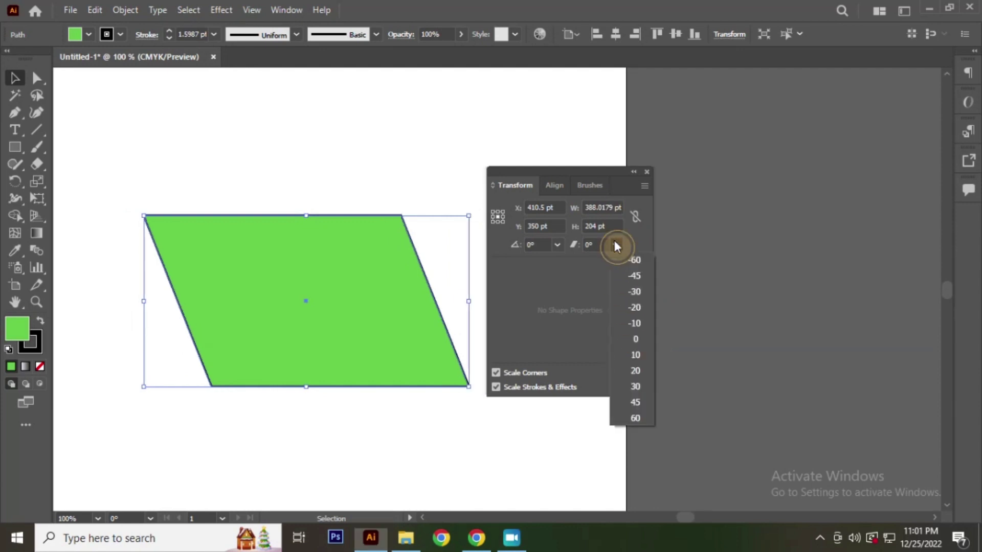
{"action": "left_click", "coordinate": [641, 293]}
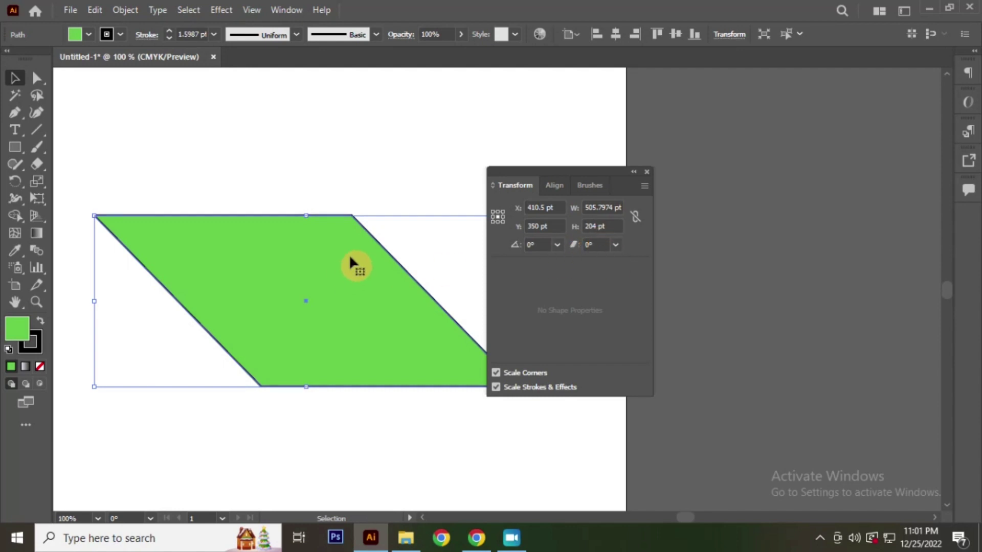
{"action": "left_click", "coordinate": [616, 246]}
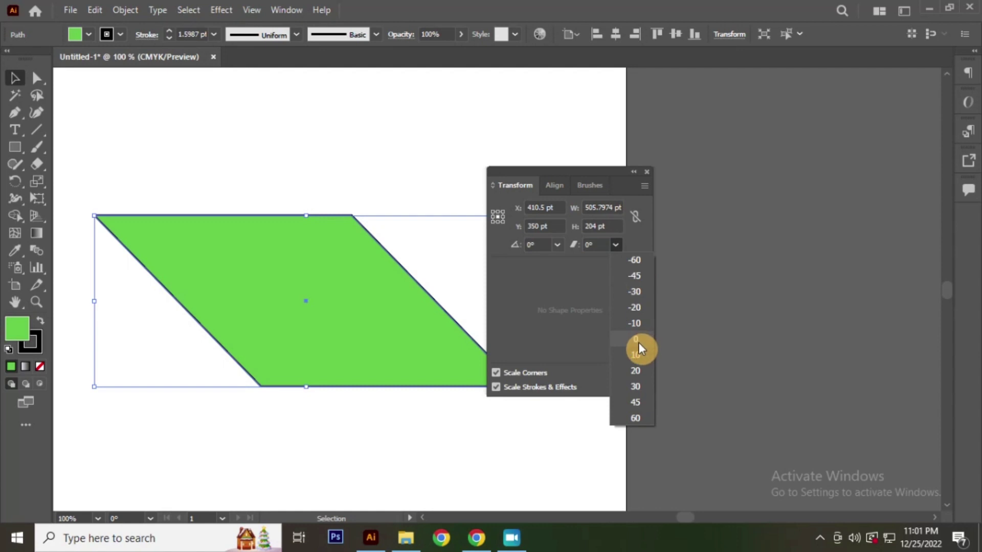
{"action": "left_click", "coordinate": [639, 342]}
Try more preset shear angles down to a gentle slant, then deselect and reselect the shape
{"action": "left_click", "coordinate": [615, 245]}
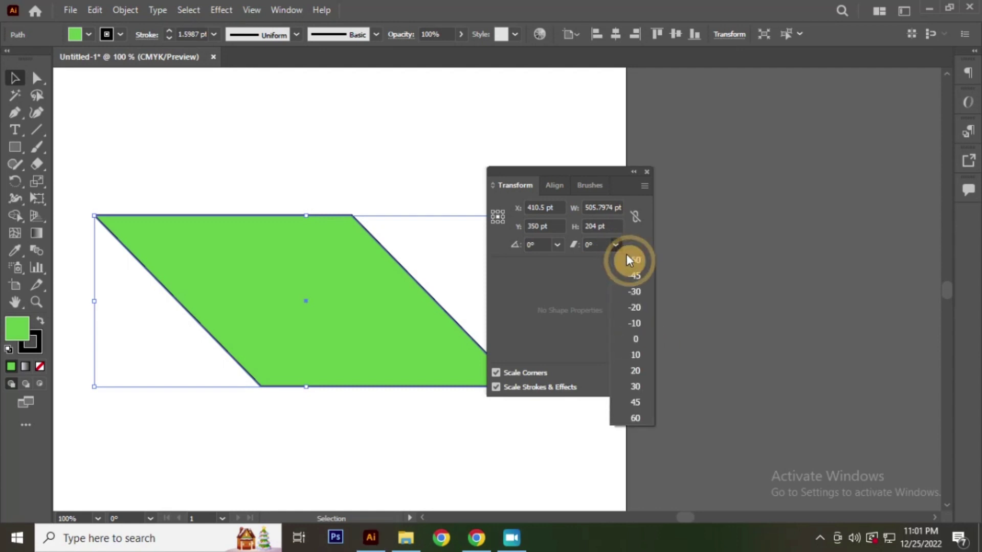
{"action": "left_click", "coordinate": [615, 244]}
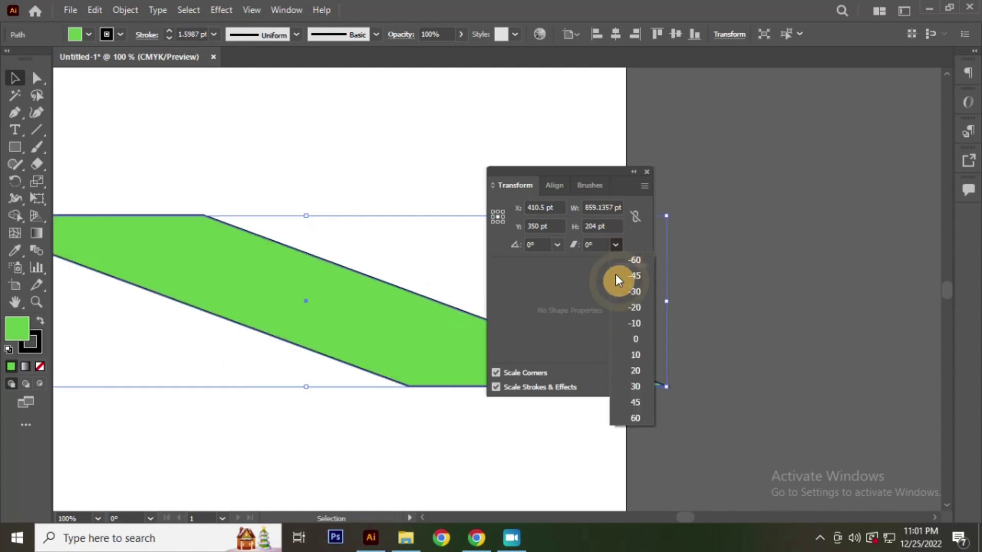
{"action": "left_click", "coordinate": [635, 417]}
{"action": "left_click", "coordinate": [617, 246]}
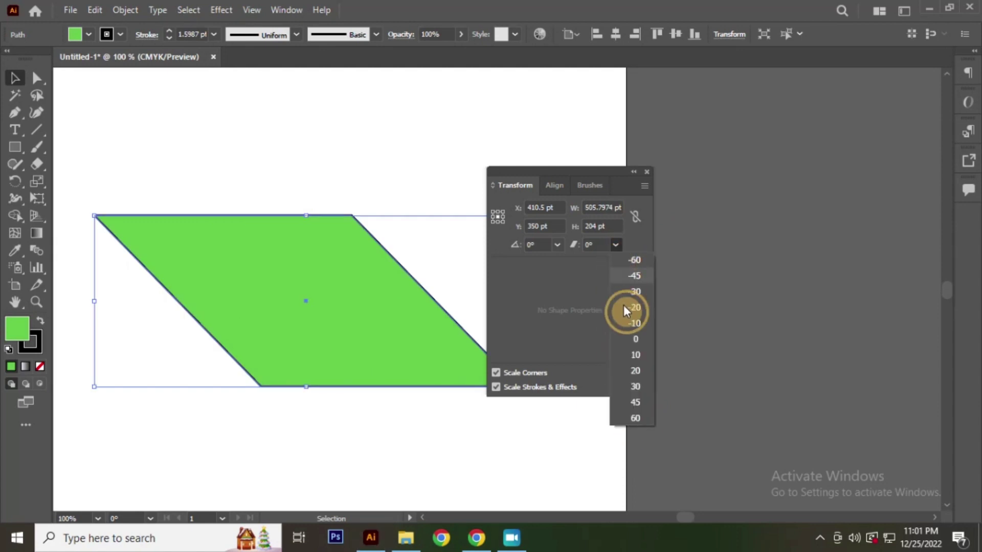
{"action": "left_click", "coordinate": [630, 389]}
{"action": "left_click", "coordinate": [614, 245]}
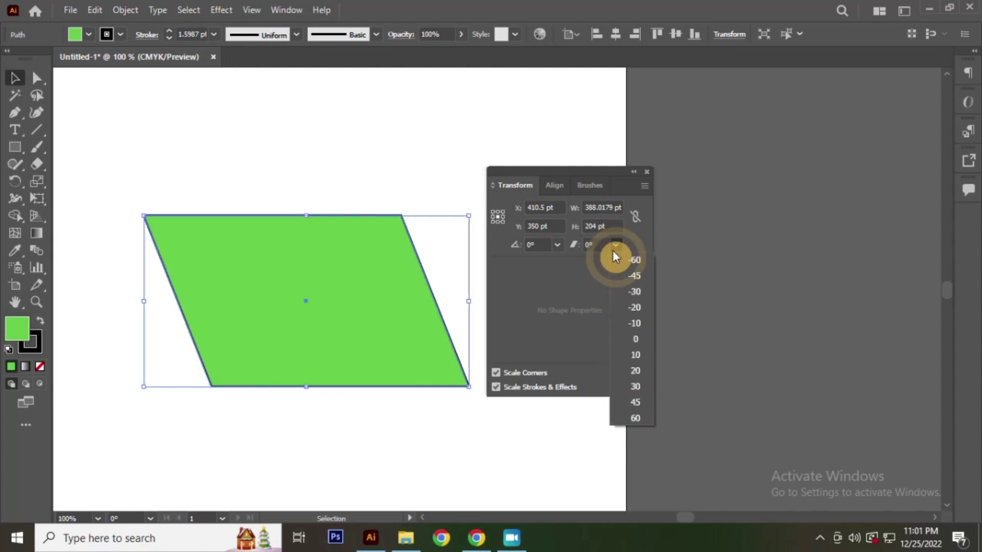
{"action": "left_click", "coordinate": [635, 356]}
{"action": "left_click", "coordinate": [620, 245]}
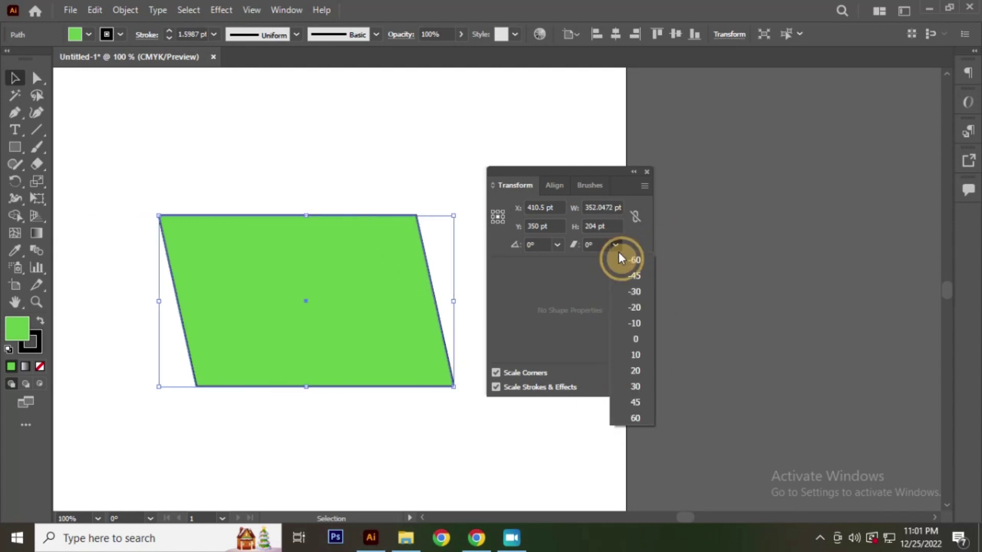
{"action": "left_click", "coordinate": [637, 338]}
{"action": "left_click", "coordinate": [480, 277]}
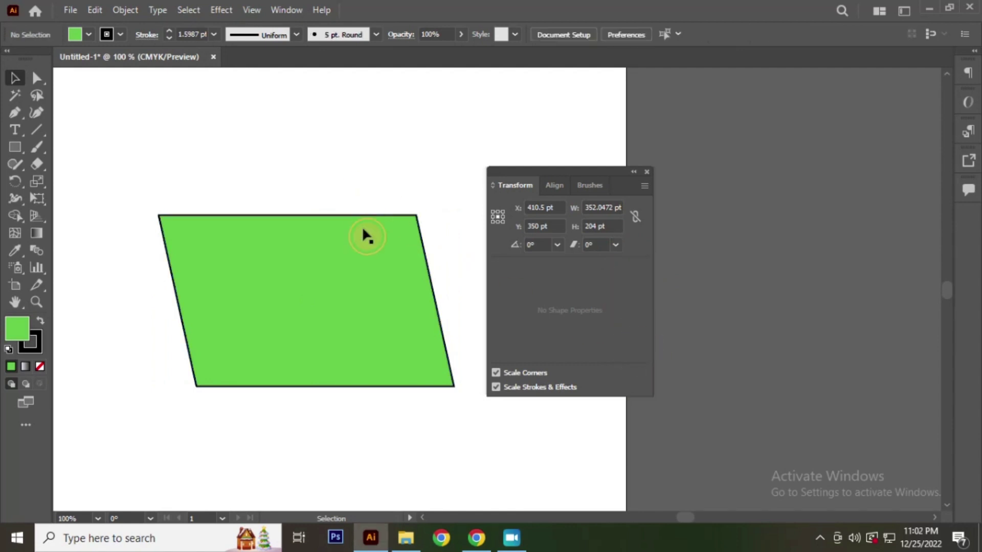
{"action": "left_click", "coordinate": [350, 253]}
Delete the parallelogram and draw a new green rectangle with the Rectangle tool
{"action": "key", "text": "Delete"}
{"action": "left_click", "coordinate": [17, 148]}
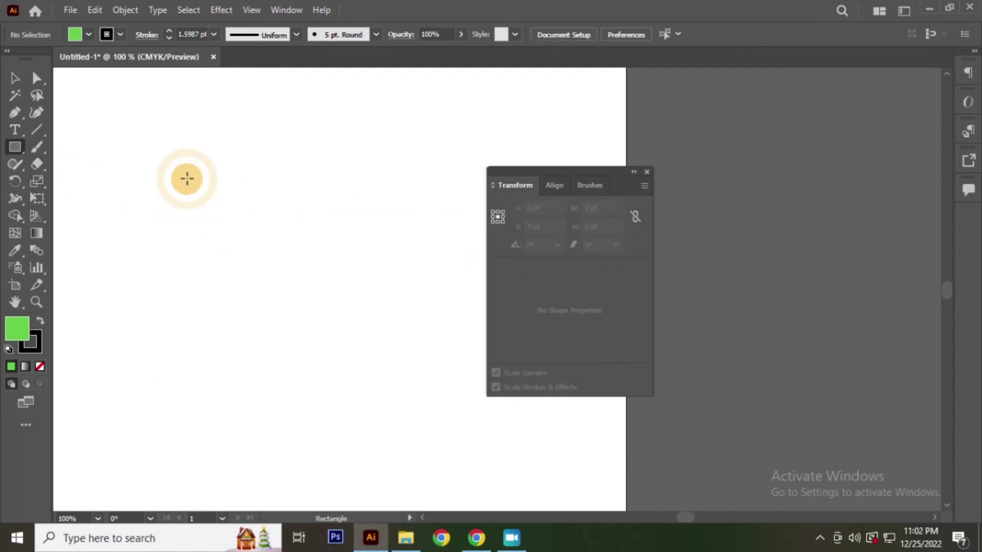
{"action": "left_click_drag", "start_coordinate": [168, 179], "coordinate": [439, 414]}
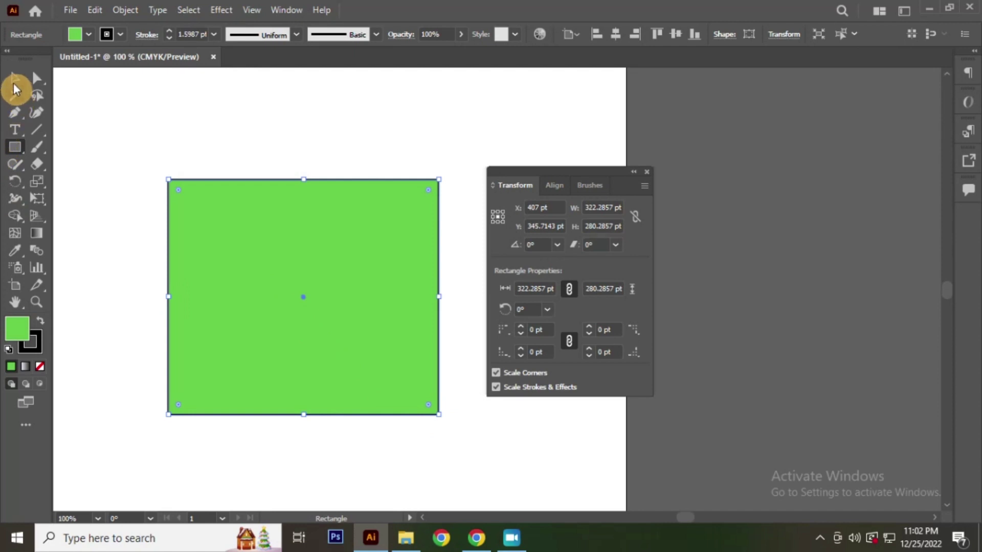
{"action": "left_click", "coordinate": [15, 77]}
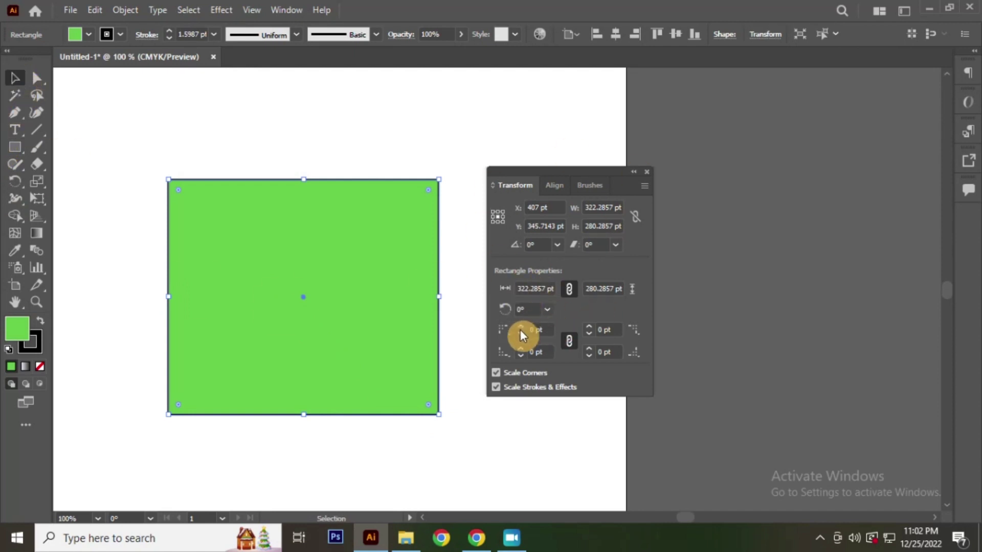
Zoom into the new rectangle's top-left corner and select the rectangle
{"action": "left_click", "coordinate": [541, 331]}
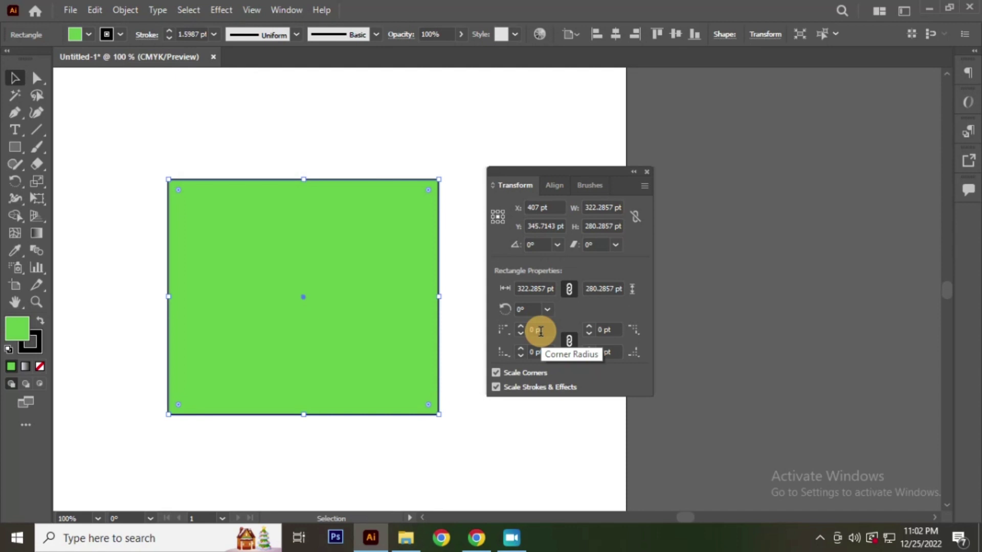
{"action": "left_click", "coordinate": [153, 180]}
{"action": "scroll", "coordinate": [153, 180], "scroll_direction": "up", "scroll_amount": 5}
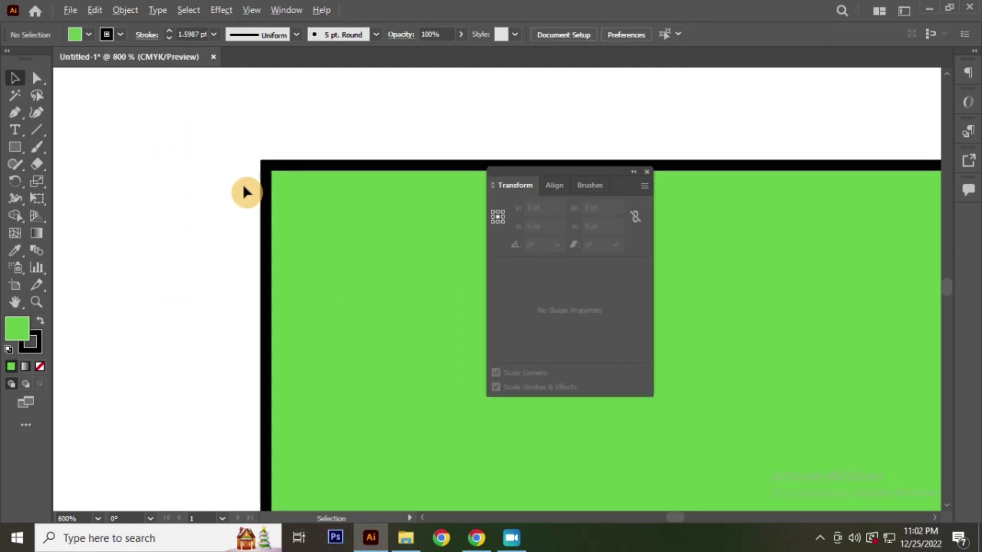
{"action": "left_click", "coordinate": [279, 172]}
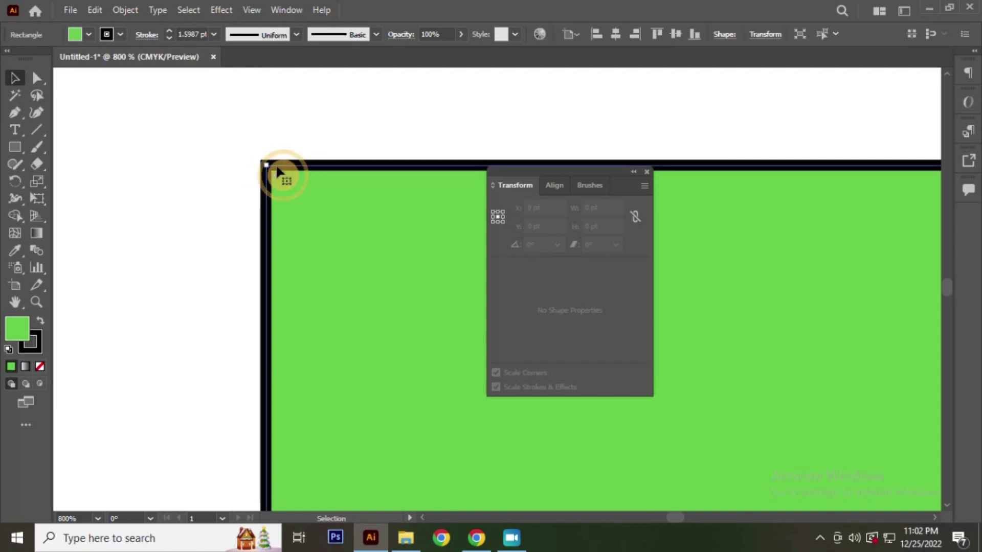
Set the rectangle's stroke to butt caps and miter joins in the Stroke panel
{"action": "left_click", "coordinate": [146, 37]}
{"action": "left_click", "coordinate": [71, 73]}
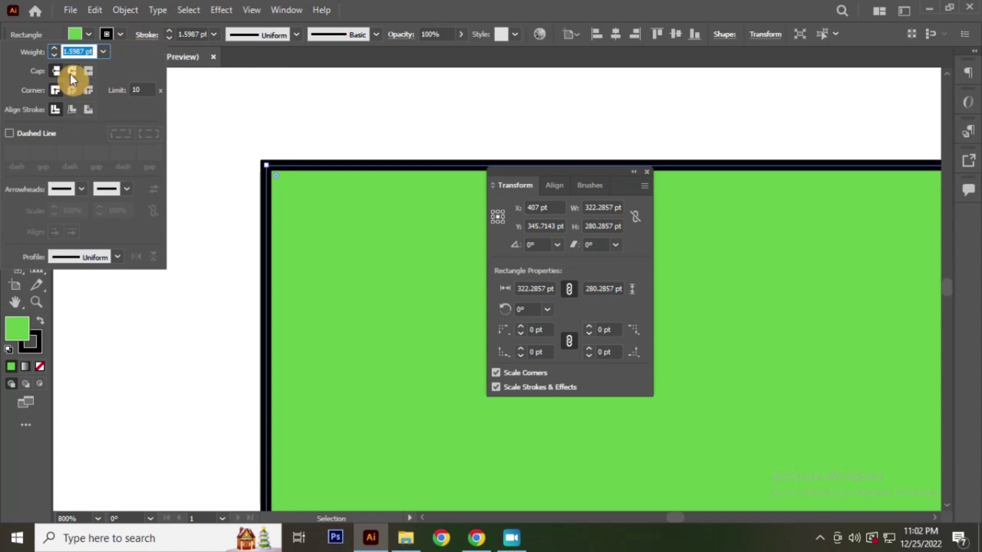
{"action": "left_click", "coordinate": [56, 72]}
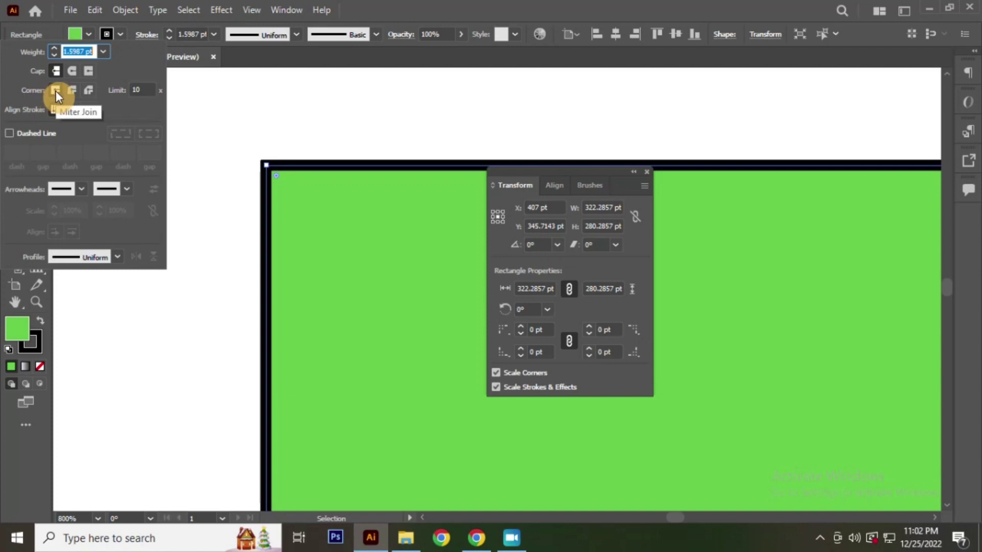
{"action": "left_click", "coordinate": [55, 90]}
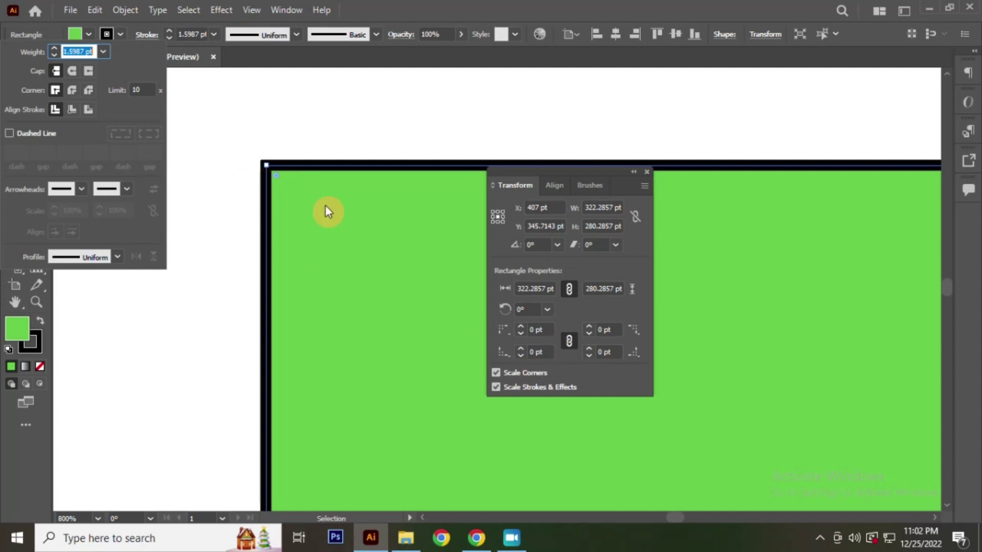
Close the stroke options and nudge the corner radius up with the arrow keys
{"action": "left_click", "coordinate": [544, 329]}
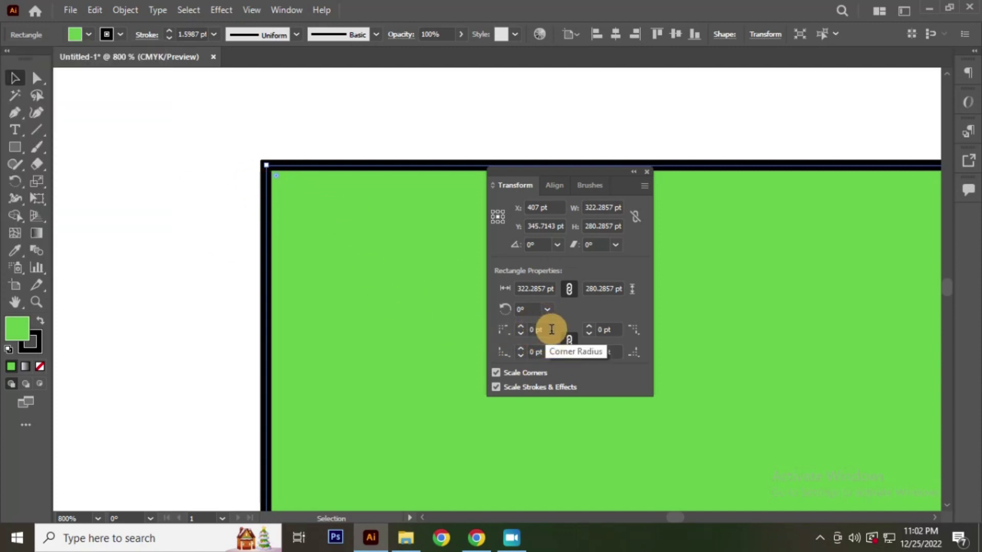
{"action": "double_click", "coordinate": [547, 330]}
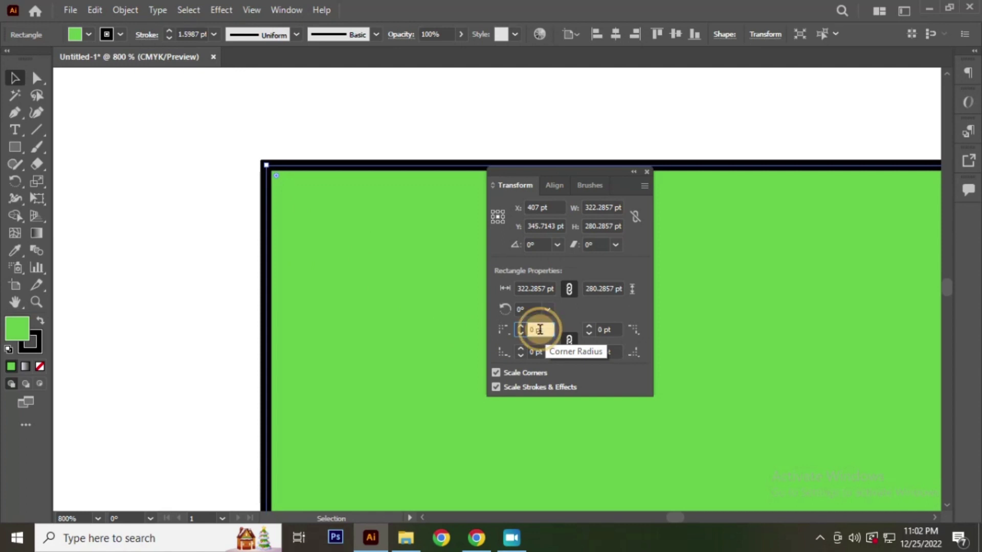
{"action": "key", "text": "Up"}
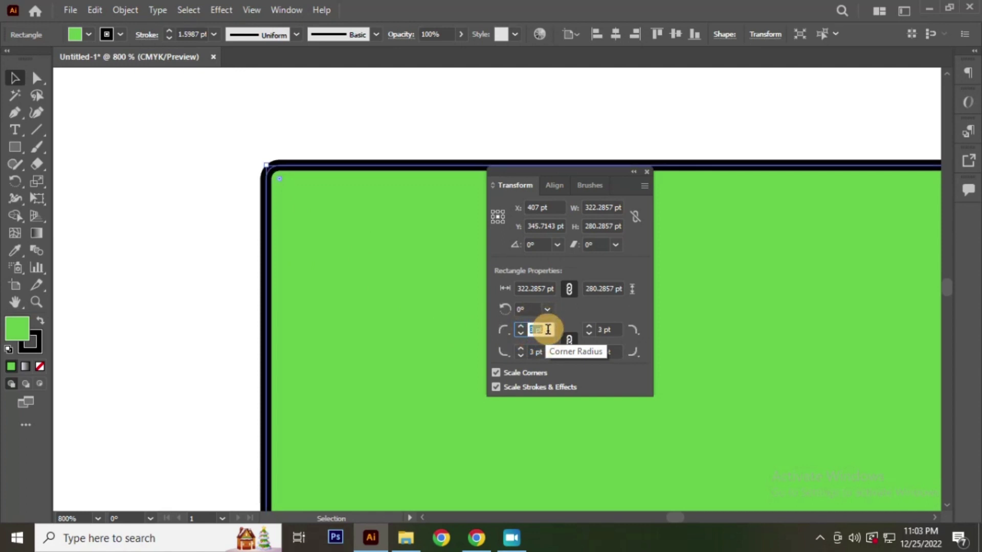
{"action": "key", "text": "Up"}
{"action": "key", "text": "Up"}
{"action": "key", "text": "Up"}
{"action": "key", "text": "Up"}
{"action": "key", "text": "Up"}
{"action": "key", "text": "Up"}
{"action": "key", "text": "Up"}
{"action": "key", "text": "Up"}
{"action": "key", "text": "Up"}
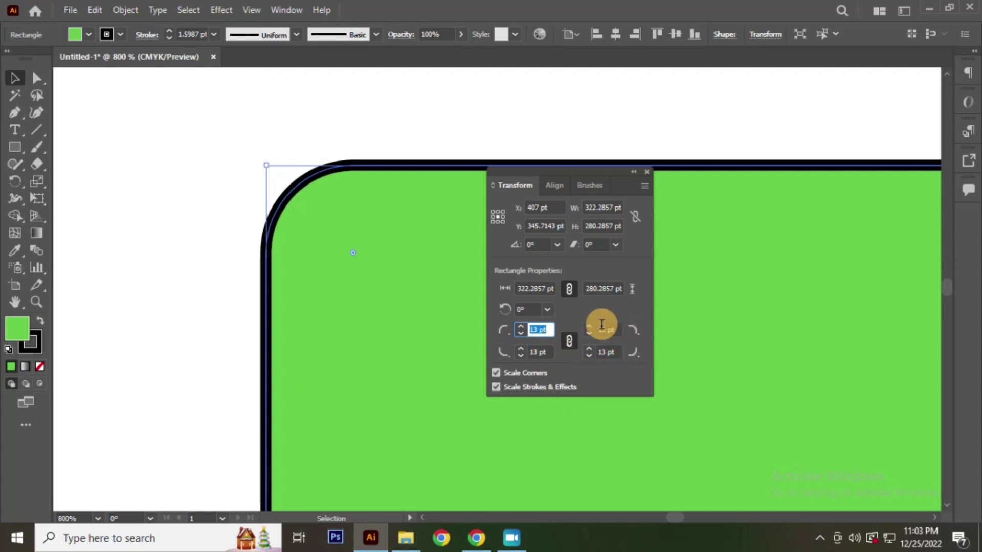
{"action": "left_click", "coordinate": [568, 339]}
Try corner radii of 9, 0 and 5 pt, finishing with 10 pt on all corners
{"action": "left_click", "coordinate": [547, 329]}
{"action": "type", "text": "9"}
{"action": "key", "text": "Return"}
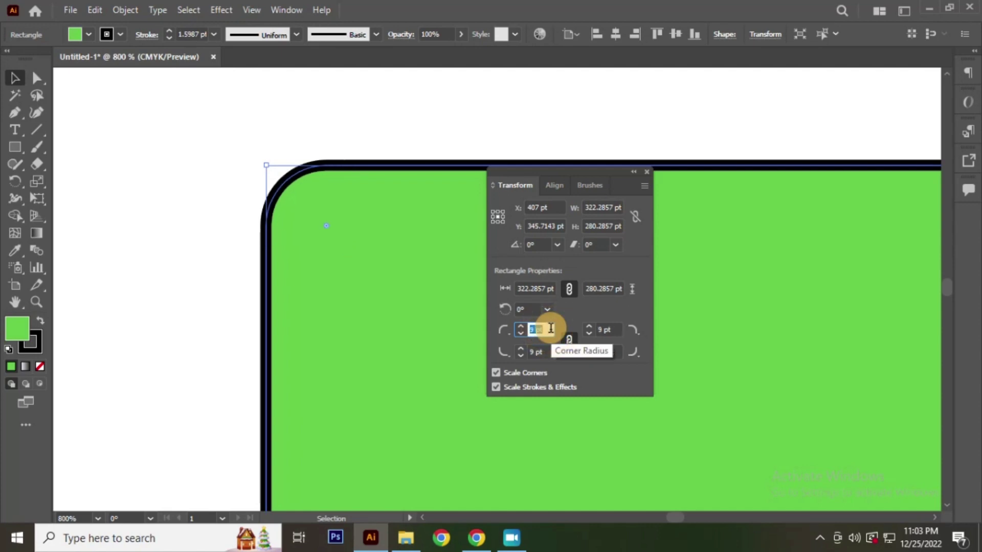
{"action": "type", "text": "0"}
{"action": "key", "text": "Return"}
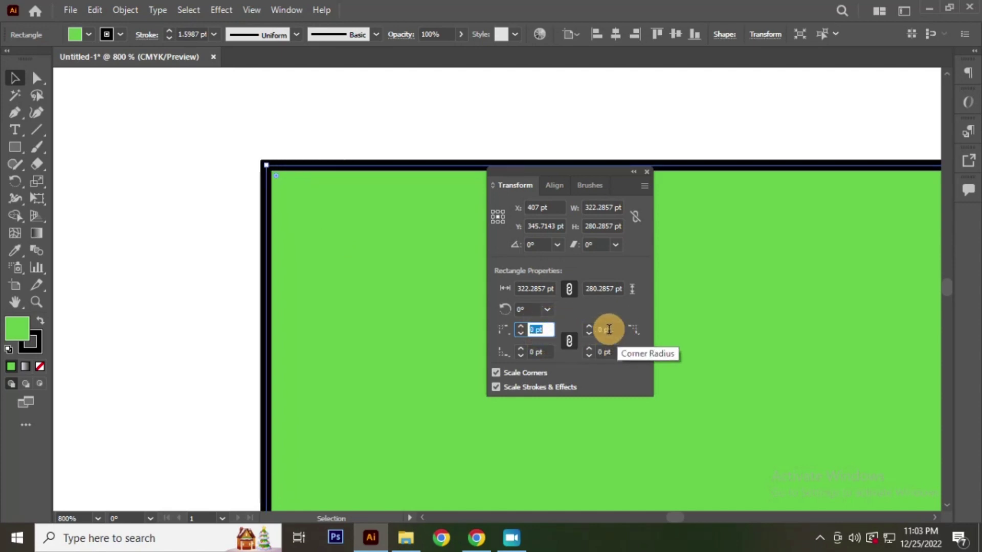
{"action": "type", "text": "5"}
{"action": "key", "text": "Return"}
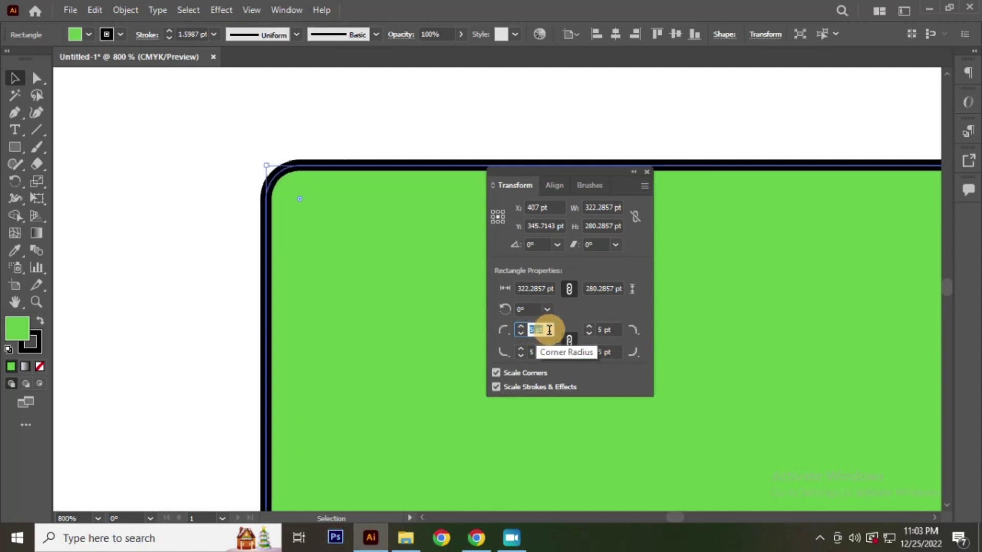
{"action": "type", "text": "10"}
{"action": "key", "text": "Return"}
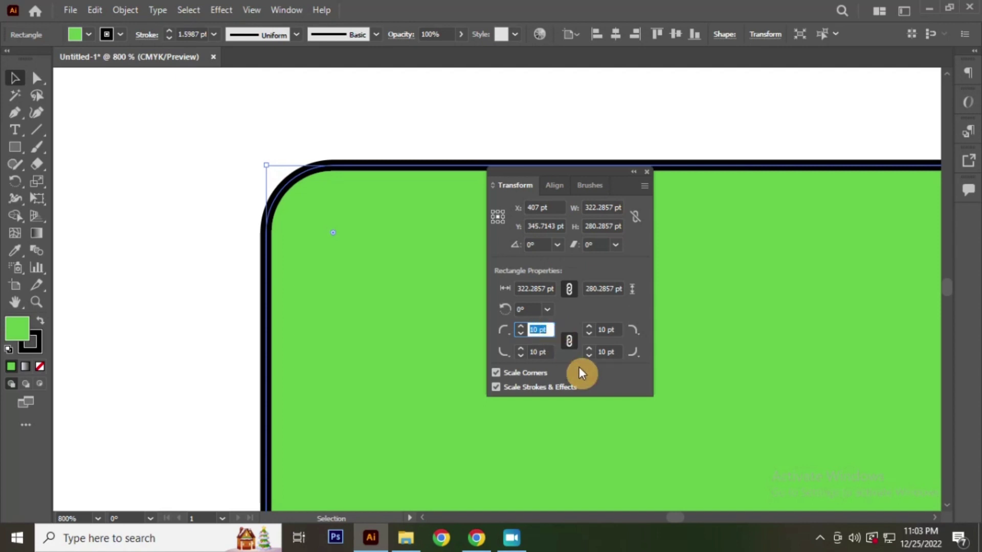
{"action": "left_click", "coordinate": [195, 217]}
{"action": "scroll", "coordinate": [244, 209], "scroll_direction": "down", "scroll_amount": 8}
{"action": "scroll", "coordinate": [244, 209], "scroll_direction": "down", "scroll_amount": 1}
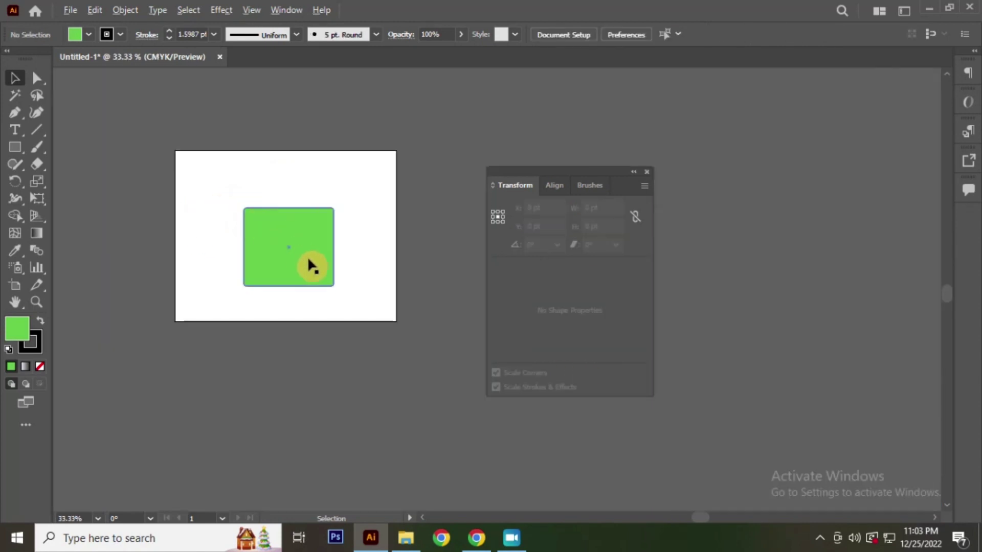
{"action": "scroll", "coordinate": [330, 271], "scroll_direction": "up", "scroll_amount": 4}
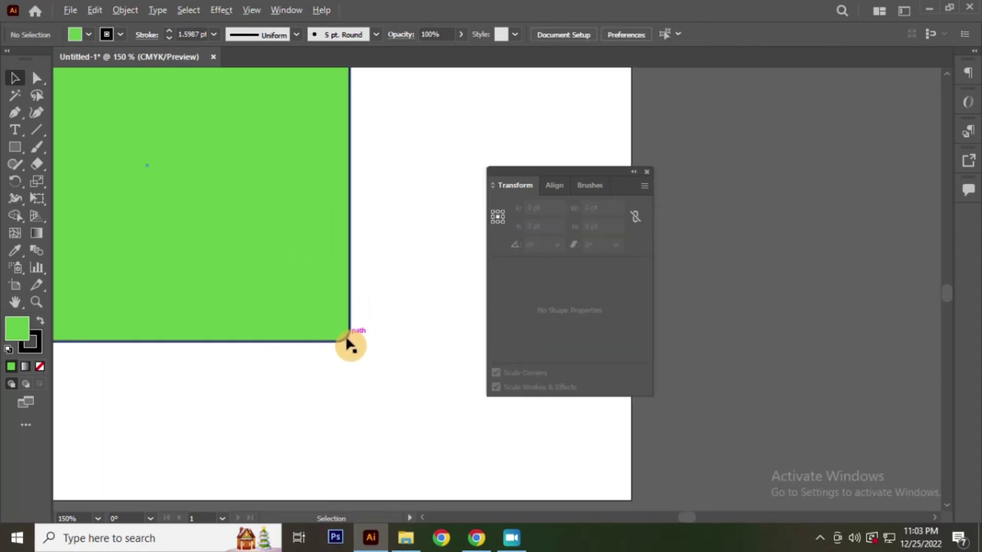
{"action": "scroll", "coordinate": [348, 344], "scroll_direction": "up", "scroll_amount": 5}
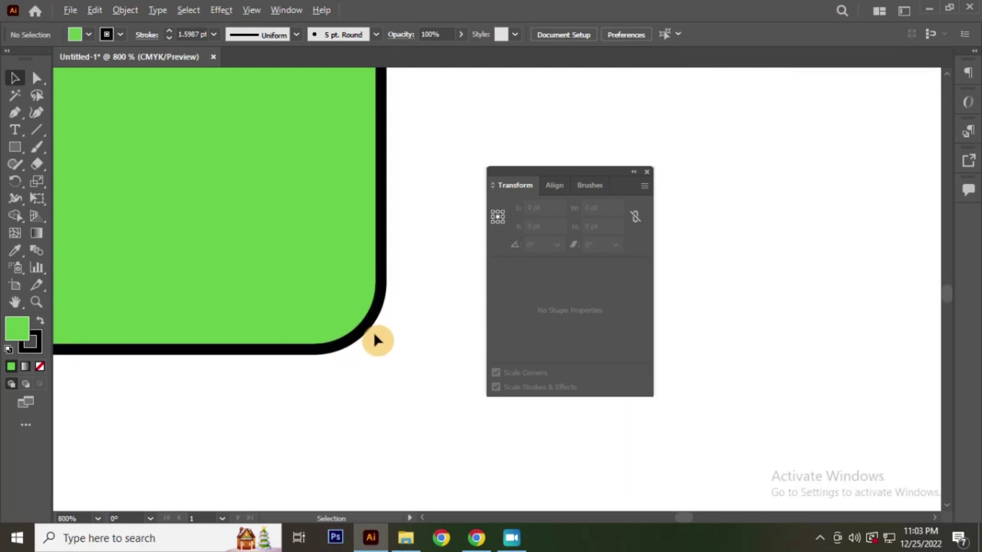
{"action": "scroll", "coordinate": [384, 340], "scroll_direction": "down", "scroll_amount": 1}
{"action": "scroll", "coordinate": [390, 342], "scroll_direction": "down", "scroll_amount": 4}
{"action": "scroll", "coordinate": [399, 226], "scroll_direction": "up", "scroll_amount": 2}
{"action": "scroll", "coordinate": [399, 226], "scroll_direction": "up", "scroll_amount": 2}
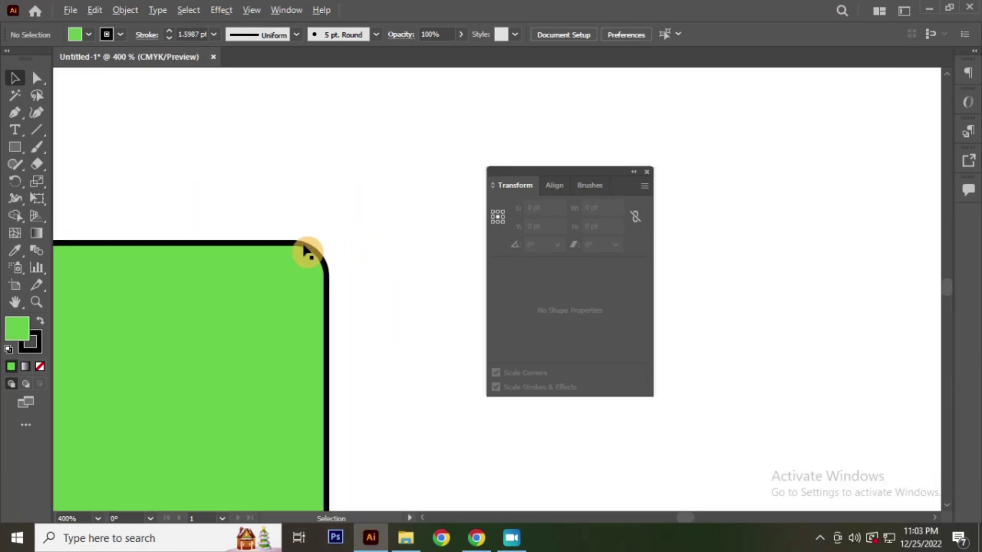
{"action": "scroll", "coordinate": [412, 240], "scroll_direction": "down", "scroll_amount": 5}
{"action": "scroll", "coordinate": [220, 404], "scroll_direction": "up", "scroll_amount": 1}
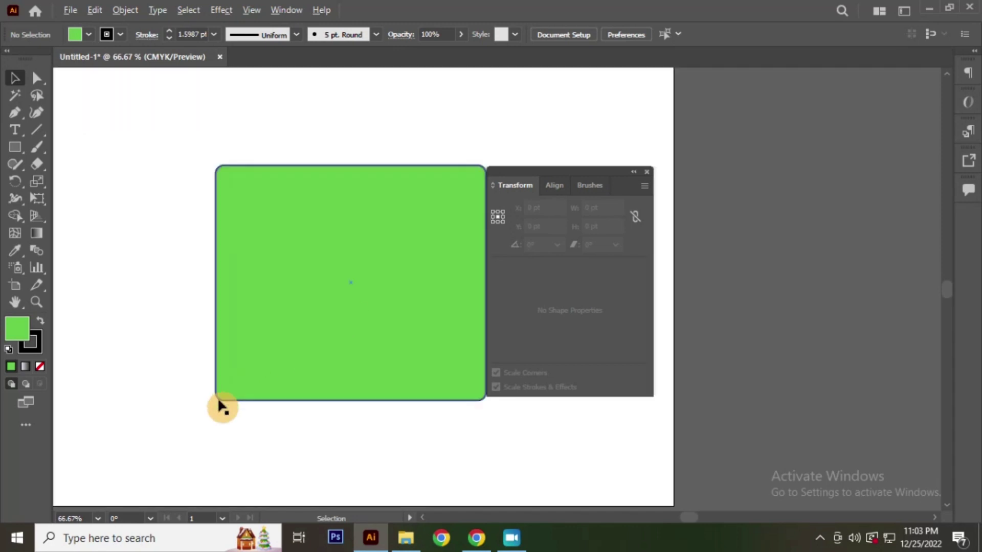
{"action": "scroll", "coordinate": [223, 407], "scroll_direction": "up", "scroll_amount": 5}
{"action": "scroll", "coordinate": [339, 409], "scroll_direction": "down", "scroll_amount": 2}
{"action": "scroll", "coordinate": [366, 204], "scroll_direction": "down", "scroll_amount": 2}
{"action": "scroll", "coordinate": [353, 214], "scroll_direction": "up", "scroll_amount": 5}
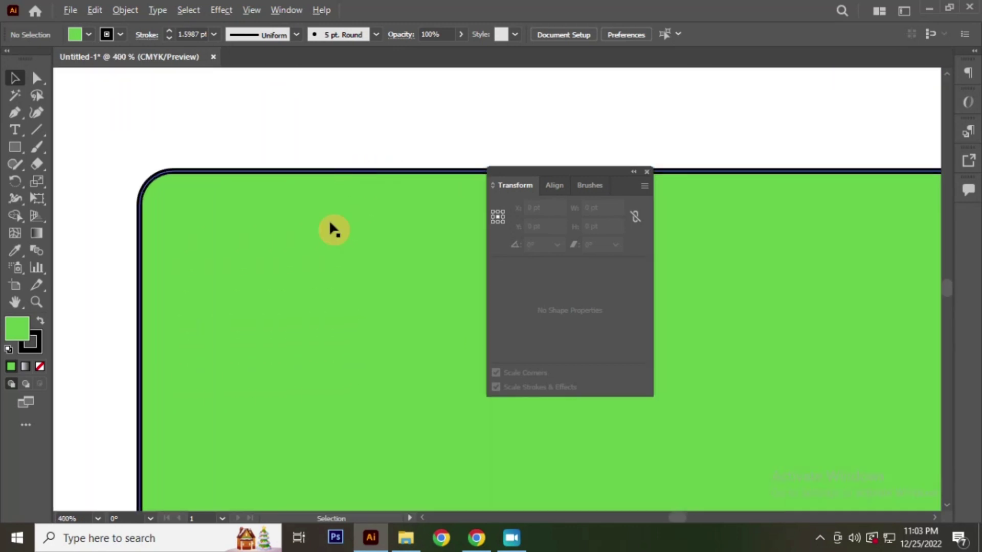
{"action": "scroll", "coordinate": [270, 313], "scroll_direction": "down", "scroll_amount": 1}
{"action": "left_click_drag", "start_coordinate": [185, 220], "coordinate": [357, 379]}
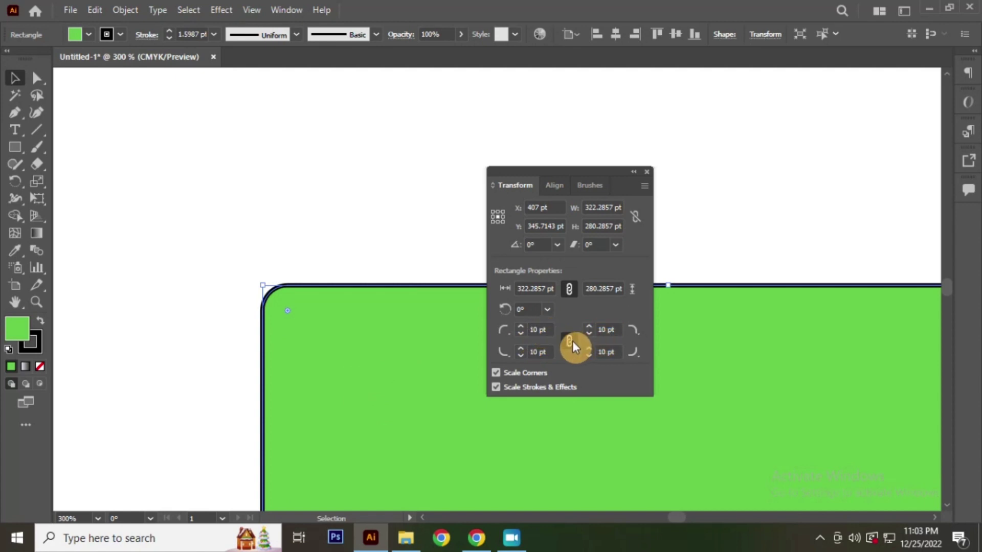
Unlink the corner radii and set the top-left corner radius to 0 pt
{"action": "left_click", "coordinate": [568, 340]}
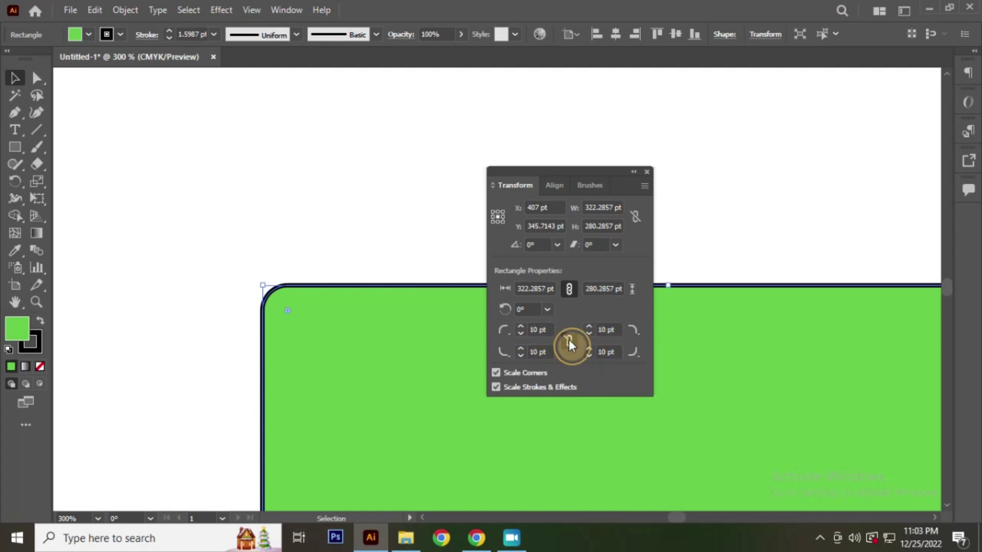
{"action": "left_click", "coordinate": [536, 330]}
{"action": "type", "text": "0"}
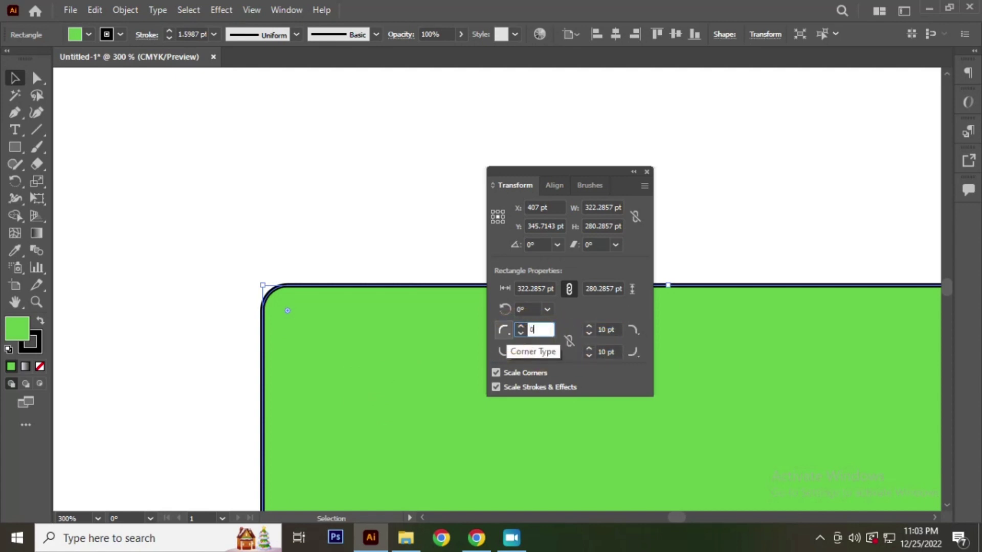
{"action": "left_click", "coordinate": [507, 330]}
Deselect and zoom in to inspect the square top-left corner, then reselect the rectangle
{"action": "left_click", "coordinate": [263, 208]}
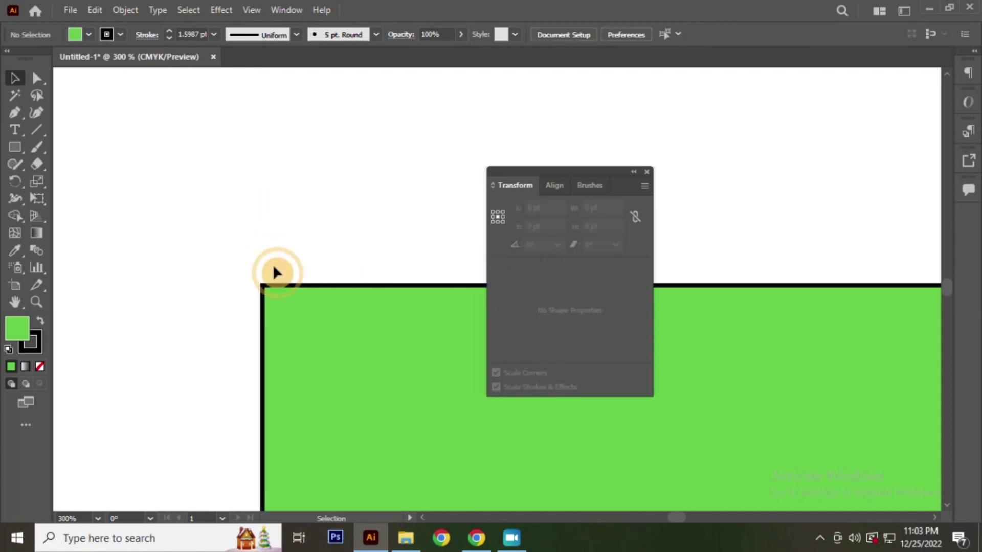
{"action": "scroll", "coordinate": [271, 284], "scroll_direction": "up", "scroll_amount": 3}
{"action": "scroll", "coordinate": [240, 189], "scroll_direction": "up", "scroll_amount": 2}
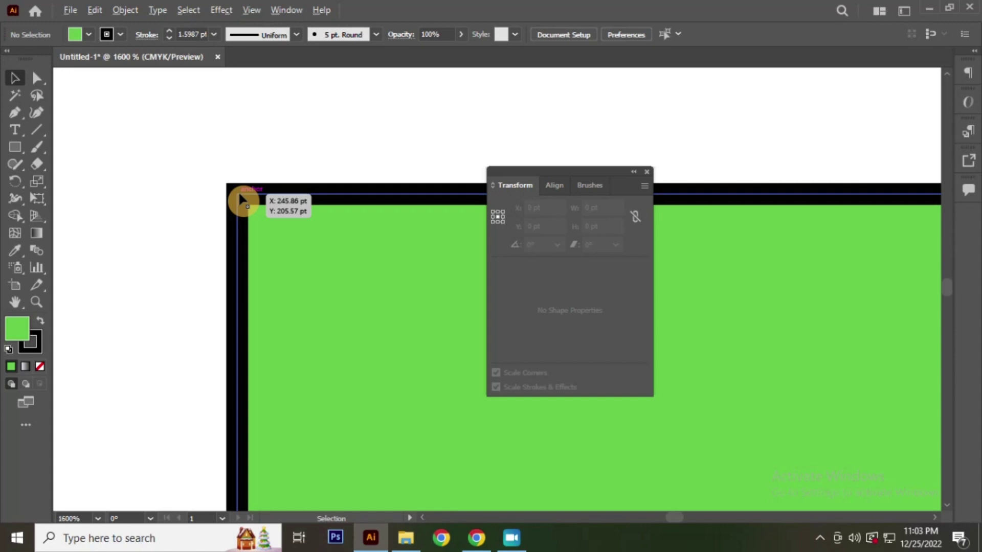
{"action": "scroll", "coordinate": [238, 194], "scroll_direction": "down", "scroll_amount": 2}
{"action": "scroll", "coordinate": [214, 215], "scroll_direction": "down", "scroll_amount": 4}
{"action": "scroll", "coordinate": [378, 236], "scroll_direction": "up", "scroll_amount": 4}
{"action": "scroll", "coordinate": [399, 197], "scroll_direction": "up", "scroll_amount": 1}
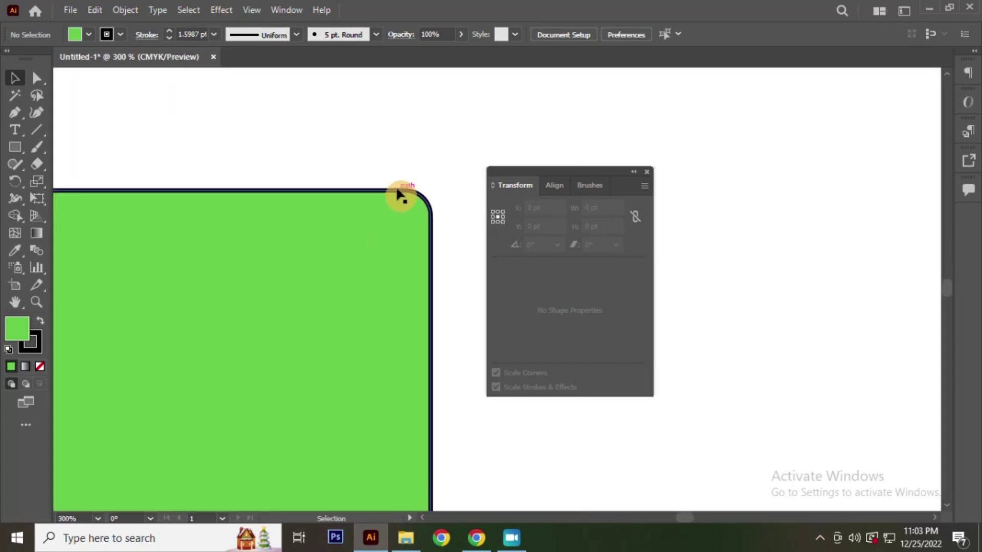
{"action": "scroll", "coordinate": [388, 189], "scroll_direction": "down", "scroll_amount": 3}
{"action": "scroll", "coordinate": [396, 287], "scroll_direction": "up", "scroll_amount": 3}
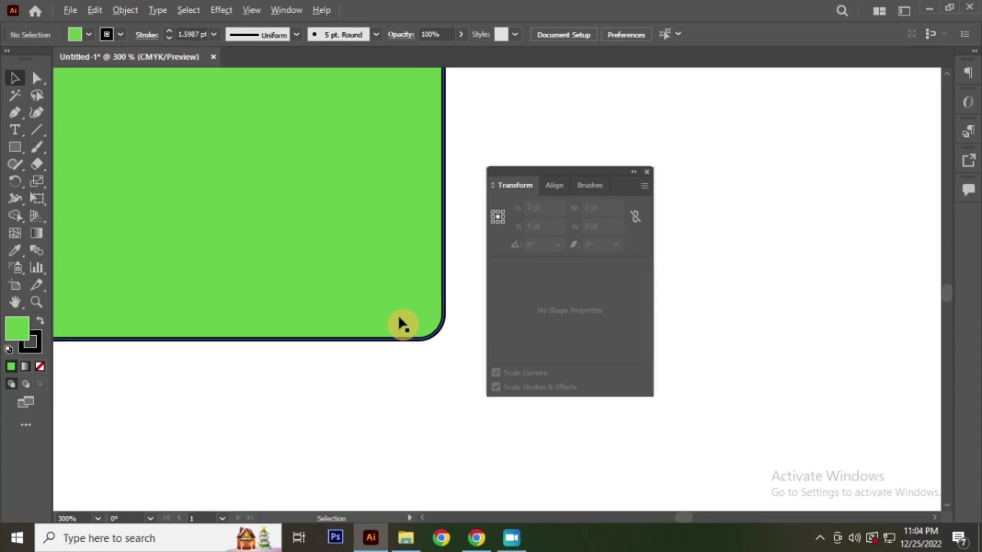
{"action": "scroll", "coordinate": [419, 338], "scroll_direction": "down", "scroll_amount": 4}
{"action": "scroll", "coordinate": [358, 342], "scroll_direction": "up", "scroll_amount": 3}
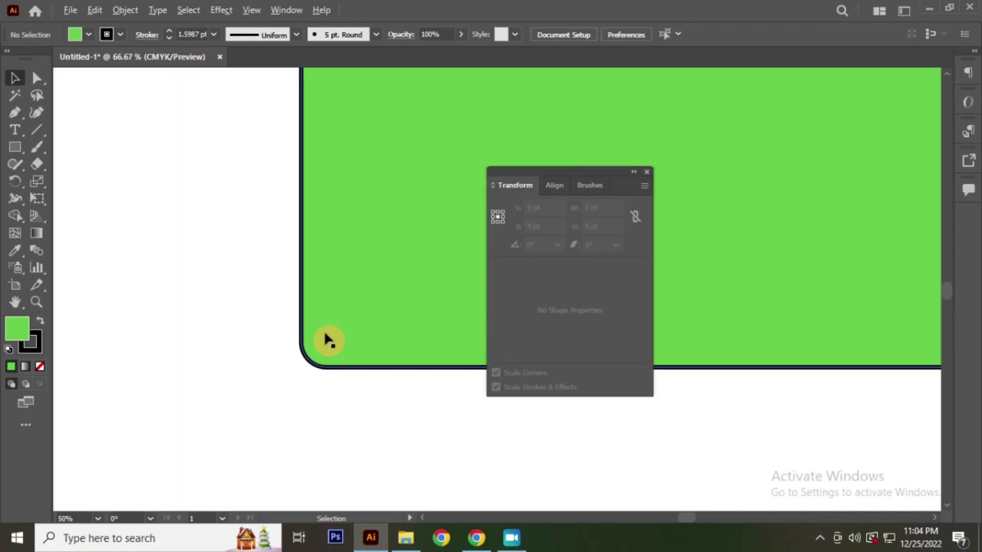
{"action": "scroll", "coordinate": [306, 410], "scroll_direction": "down", "scroll_amount": 3}
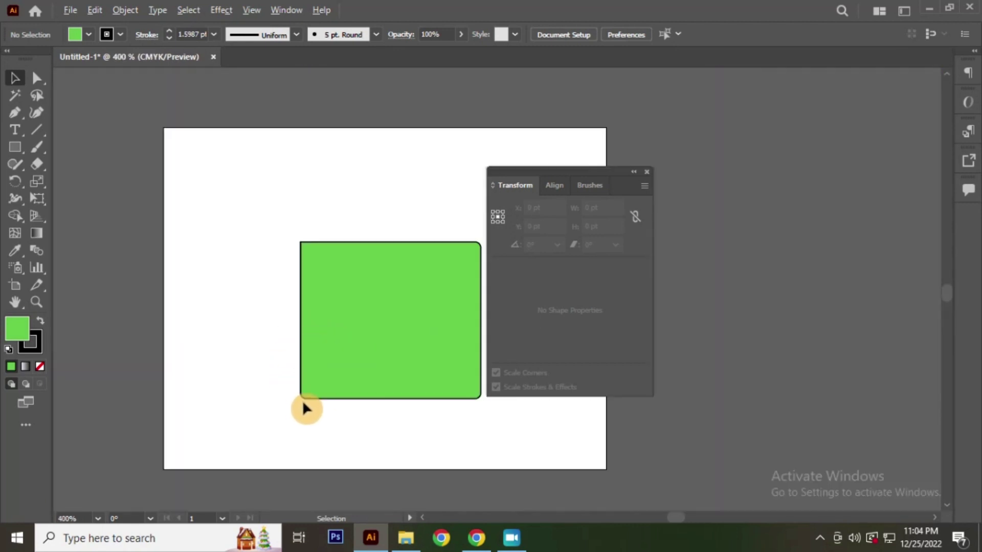
{"action": "scroll", "coordinate": [306, 247], "scroll_direction": "up", "scroll_amount": 3}
{"action": "left_click_drag", "start_coordinate": [184, 159], "coordinate": [322, 316]}
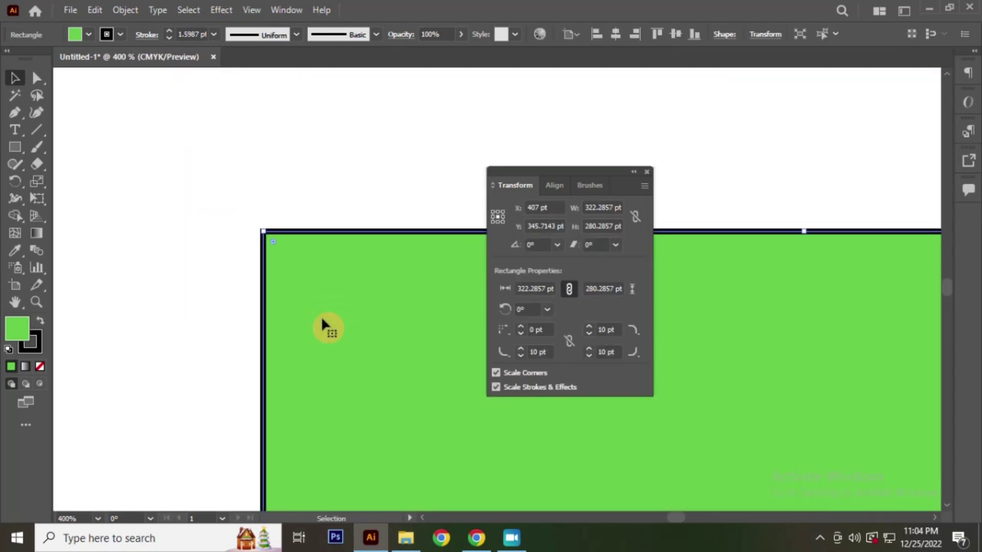
{"action": "left_click_drag", "start_coordinate": [220, 189], "coordinate": [330, 321]}
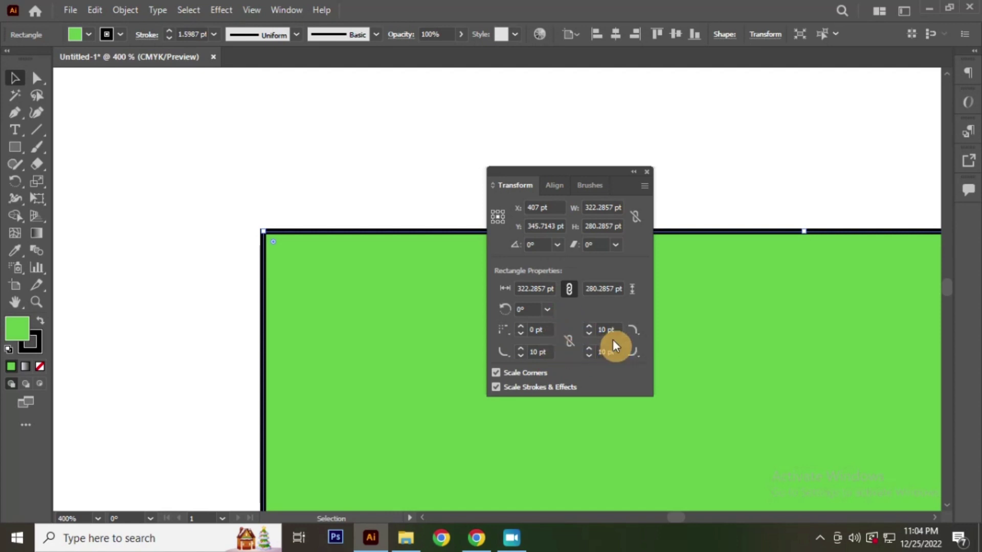
Relink the four corner radii and scroll the top-right radius value upward
{"action": "left_click", "coordinate": [570, 343]}
{"action": "left_click", "coordinate": [572, 340]}
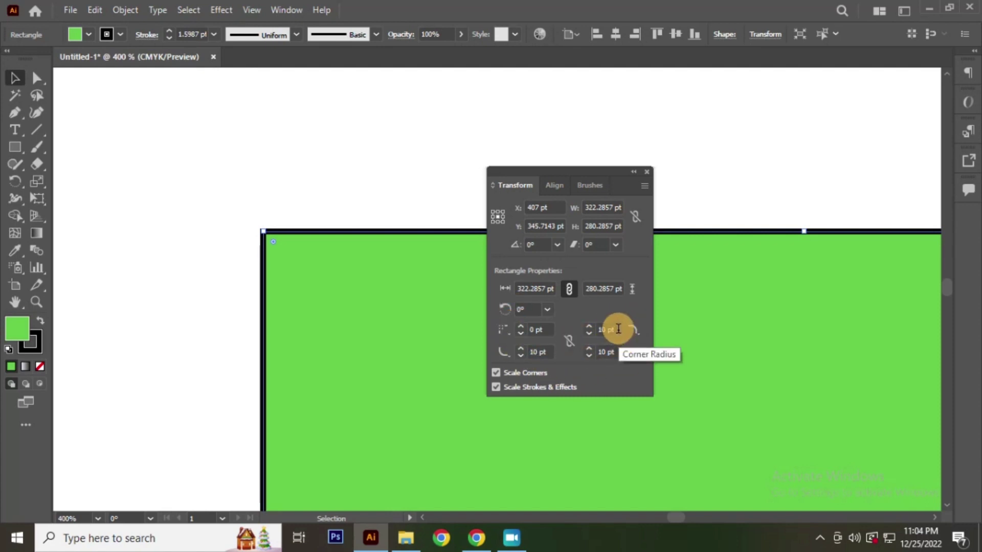
{"action": "double_click", "coordinate": [609, 330]}
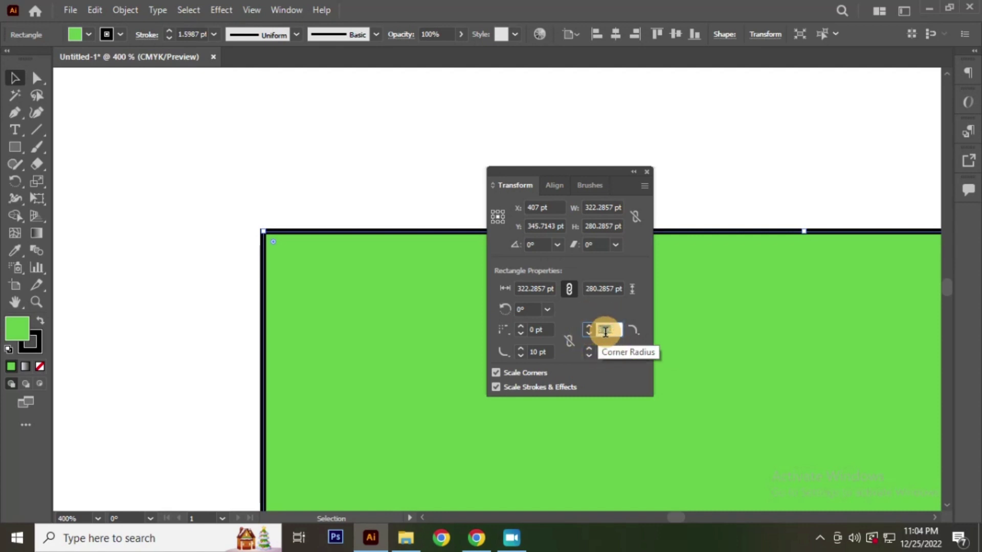
{"action": "type", "text": "0"}
{"action": "left_click", "coordinate": [569, 341]}
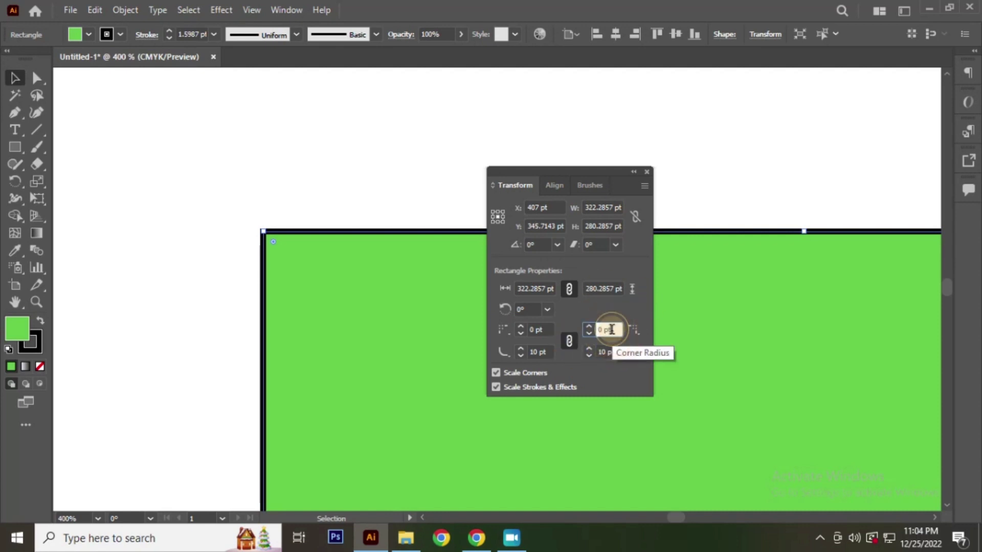
{"action": "double_click", "coordinate": [610, 330]}
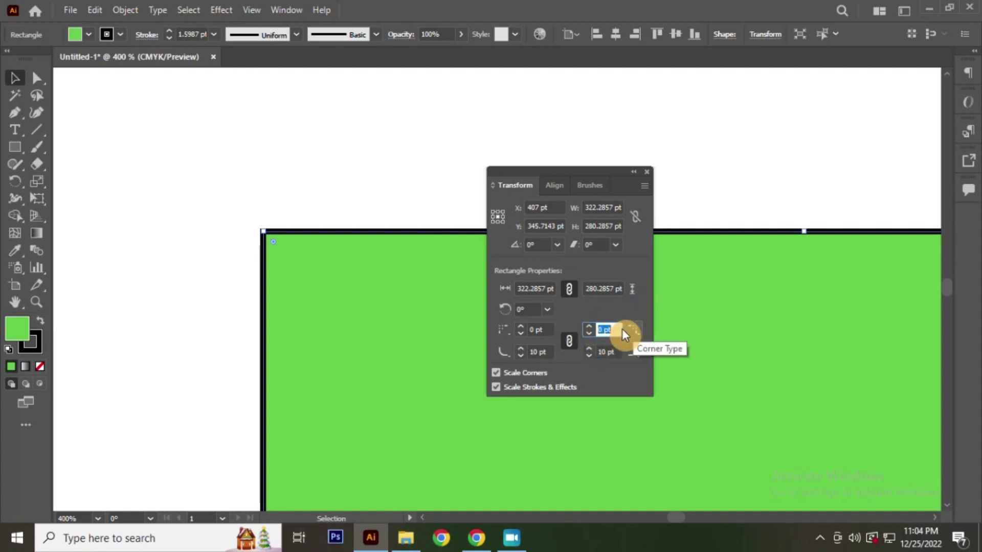
{"action": "scroll", "coordinate": [608, 327], "scroll_direction": "up", "scroll_amount": 5}
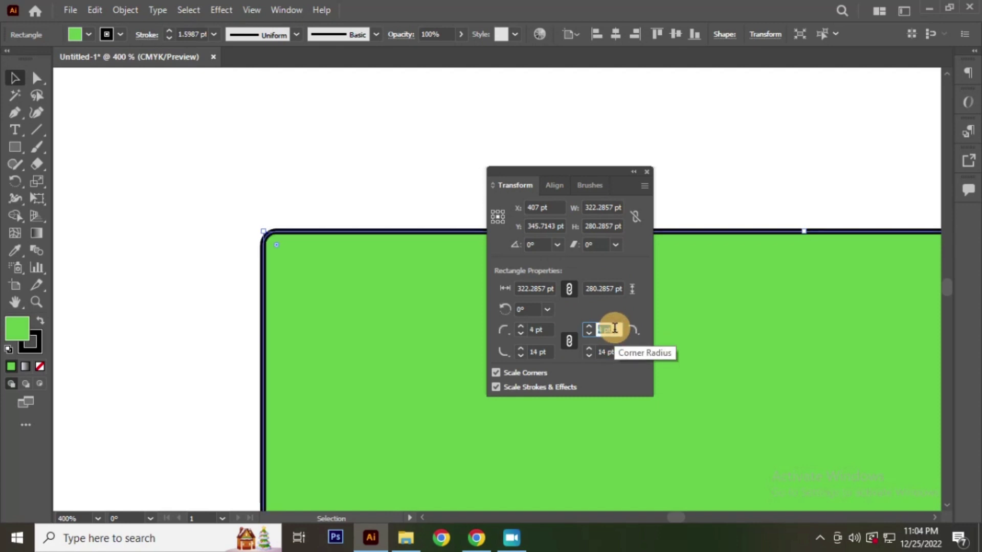
{"action": "scroll", "coordinate": [614, 328], "scroll_direction": "up", "scroll_amount": 8}
{"action": "scroll", "coordinate": [614, 328], "scroll_direction": "up", "scroll_amount": 2}
{"action": "scroll", "coordinate": [614, 328], "scroll_direction": "up", "scroll_amount": 2}
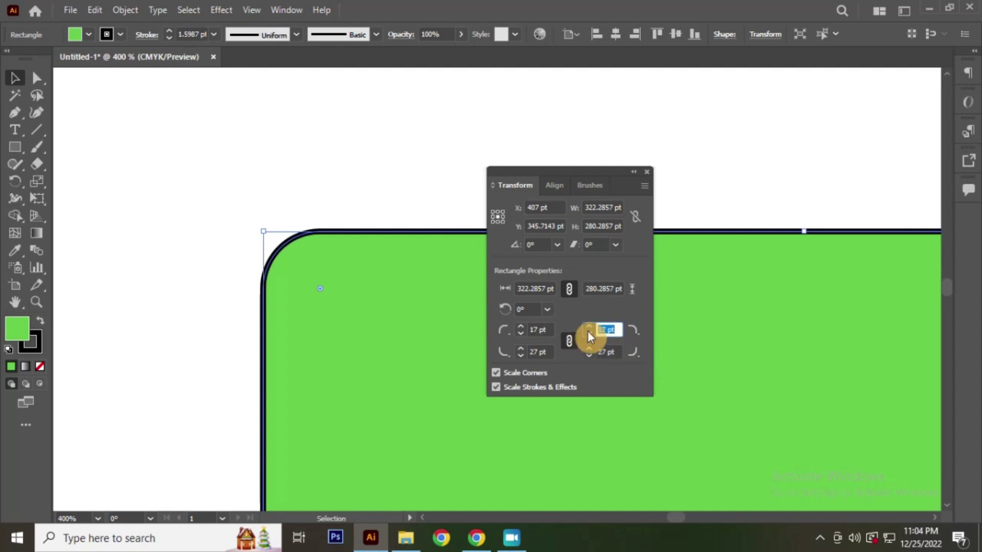
Adjust the radii to 12 pt top and 22 pt bottom, then deselect the rectangle
{"action": "left_click", "coordinate": [615, 329]}
{"action": "double_click", "coordinate": [613, 329]}
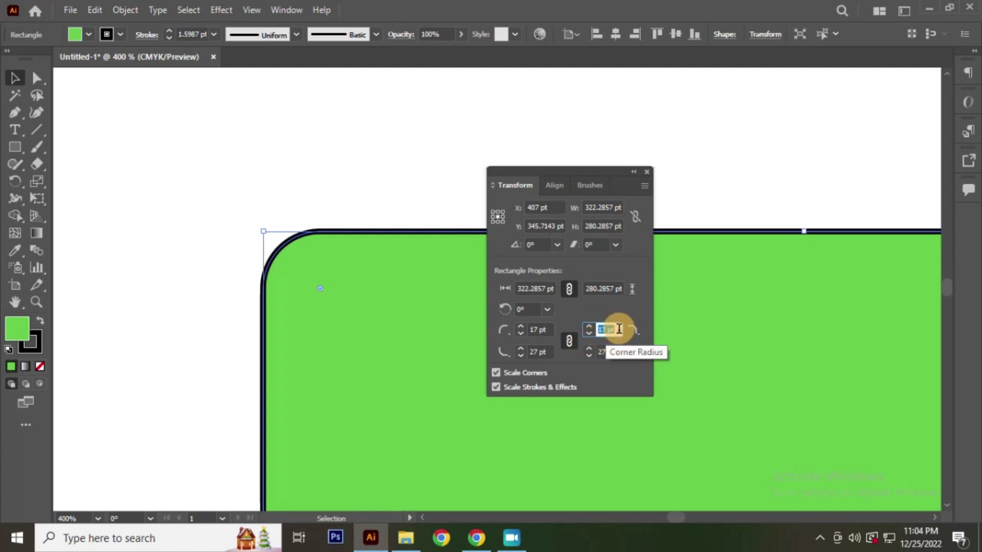
{"action": "key", "text": "Down"}
{"action": "key", "text": "Down"}
{"action": "key", "text": "Down"}
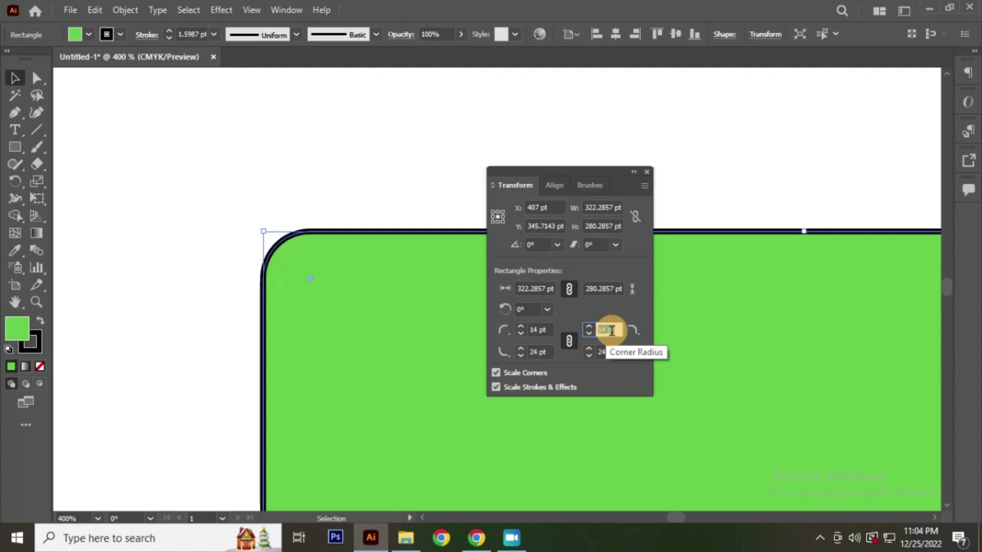
{"action": "key", "text": "Down"}
{"action": "key", "text": "Down"}
{"action": "key", "text": "Down"}
{"action": "key", "text": "Down"}
{"action": "key", "text": "Down"}
{"action": "key", "text": "Down"}
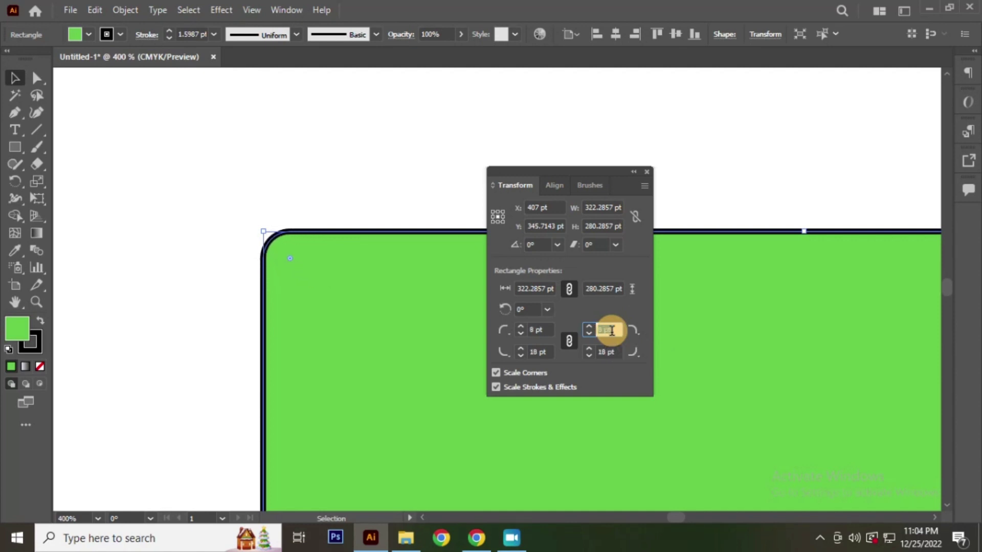
{"action": "left_click_drag", "start_coordinate": [612, 331], "coordinate": [616, 330]}
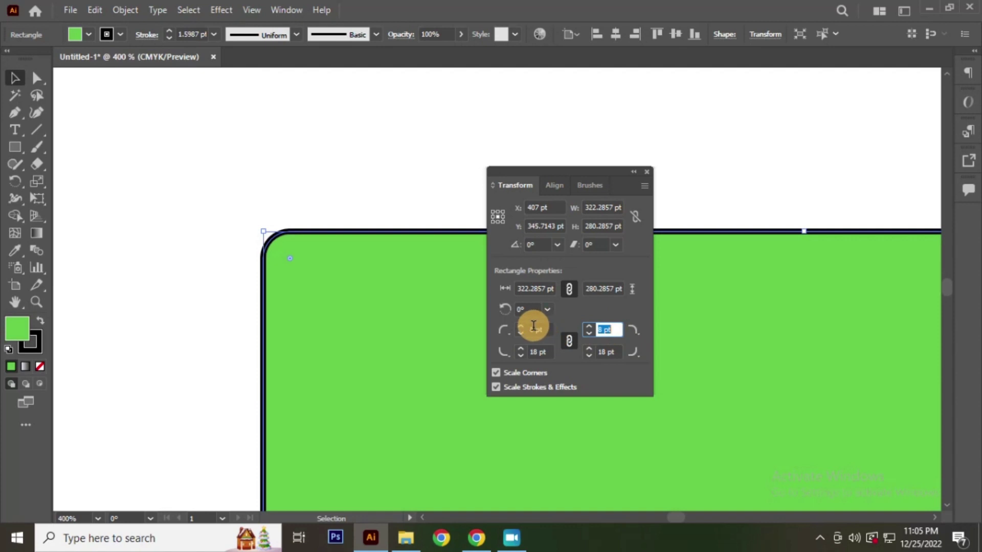
{"action": "scroll", "coordinate": [616, 330], "scroll_direction": "down", "scroll_amount": 8}
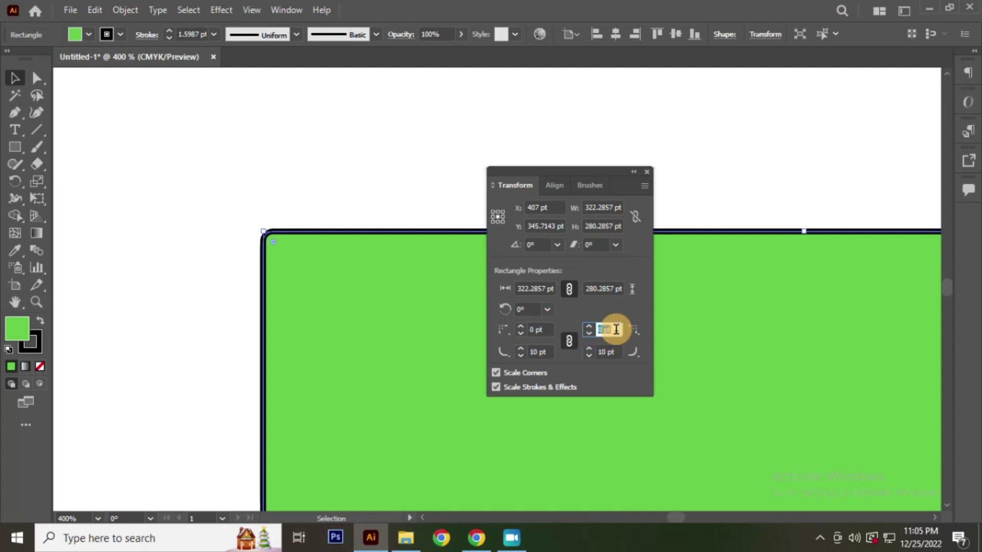
{"action": "scroll", "coordinate": [614, 330], "scroll_direction": "up", "scroll_amount": 8}
{"action": "scroll", "coordinate": [614, 329], "scroll_direction": "up", "scroll_amount": 4}
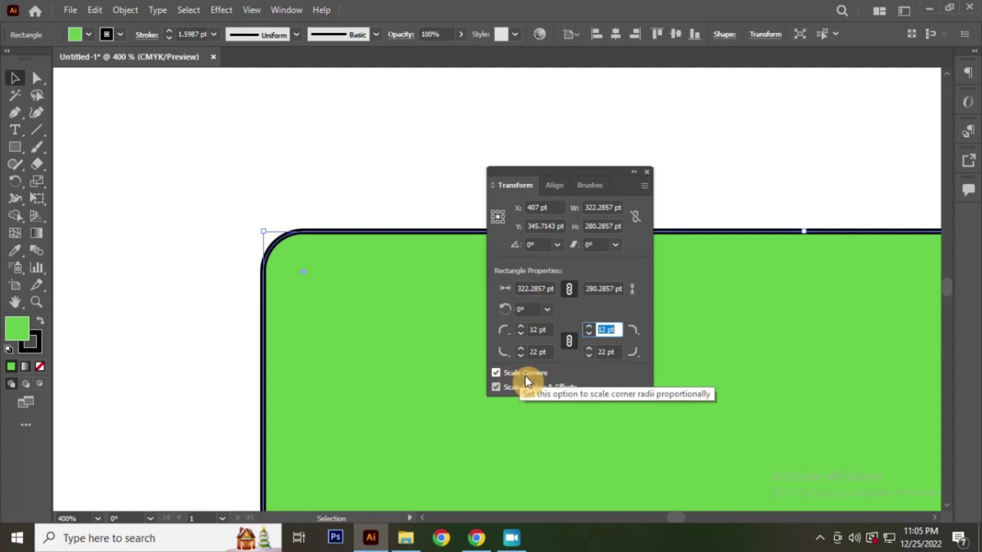
{"action": "left_click", "coordinate": [174, 207]}
Delete the rounded rectangle and draw a new large green rectangle on the artboard
{"action": "key", "text": "ctrl+1"}
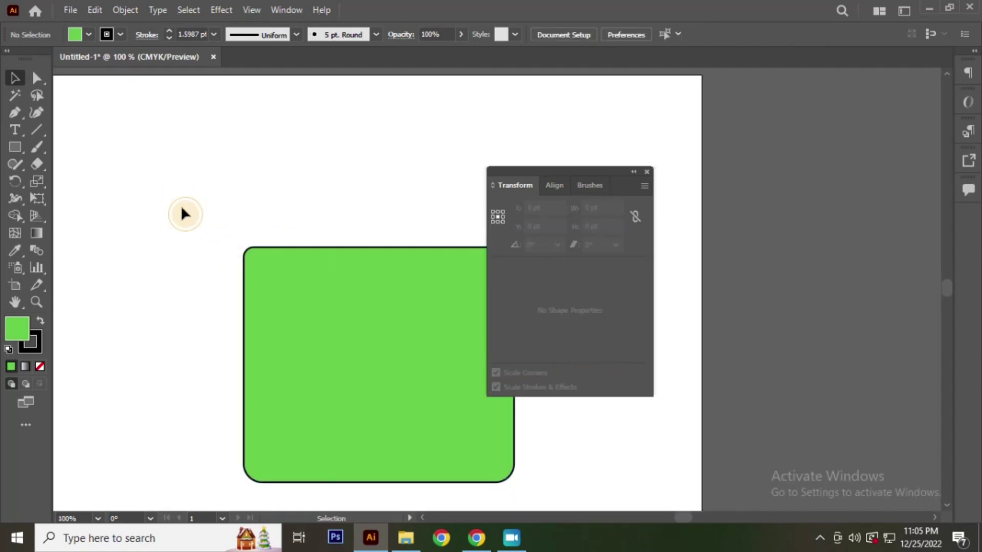
{"action": "left_click", "coordinate": [361, 421]}
{"action": "key", "text": "Delete"}
{"action": "left_click", "coordinate": [17, 146]}
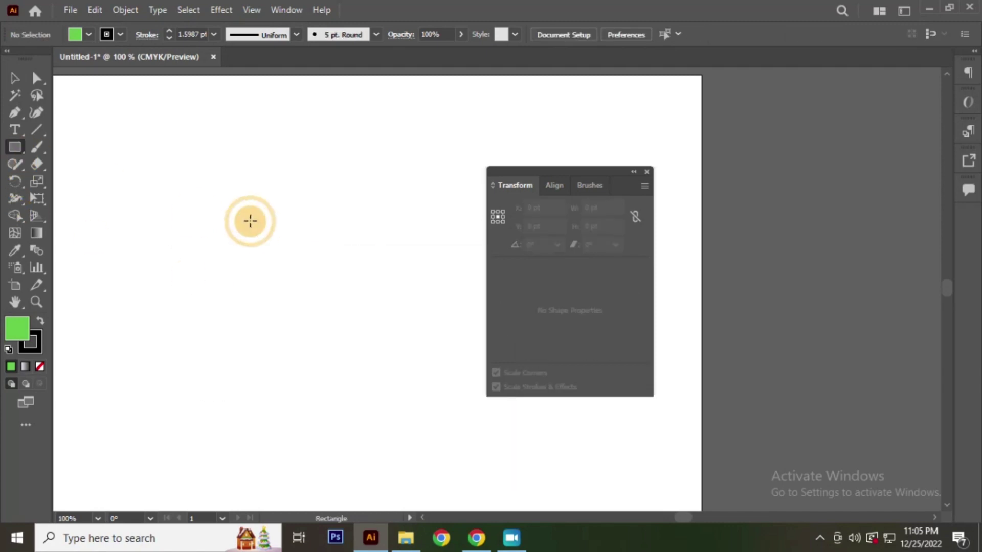
{"action": "left_click_drag", "start_coordinate": [133, 169], "coordinate": [421, 443]}
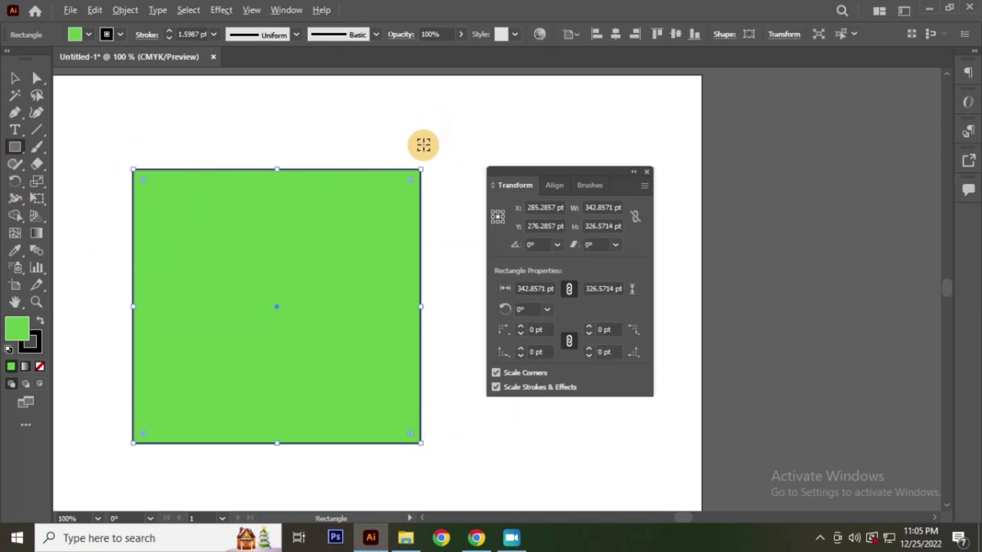
{"action": "scroll", "coordinate": [423, 143], "scroll_direction": "up", "scroll_amount": 4}
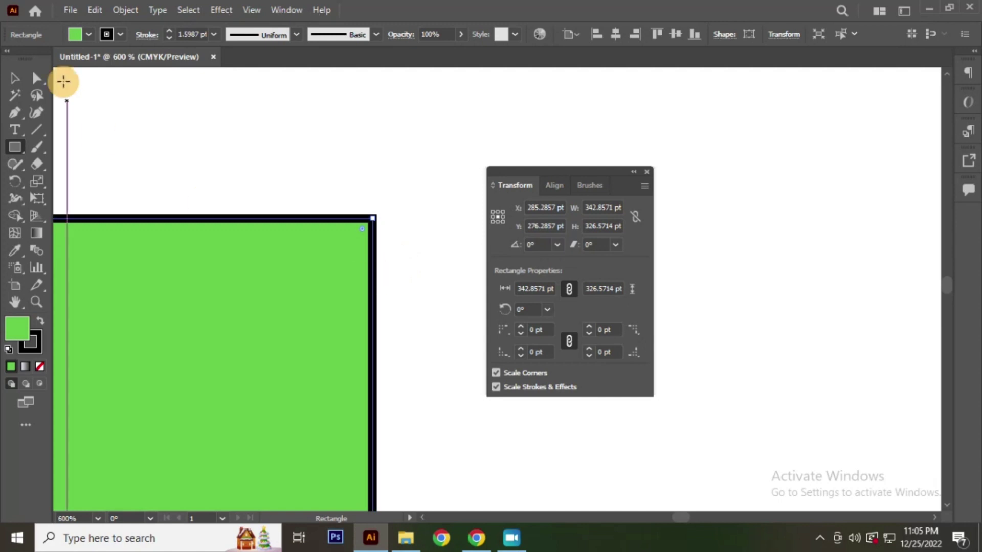
{"action": "left_click", "coordinate": [15, 78]}
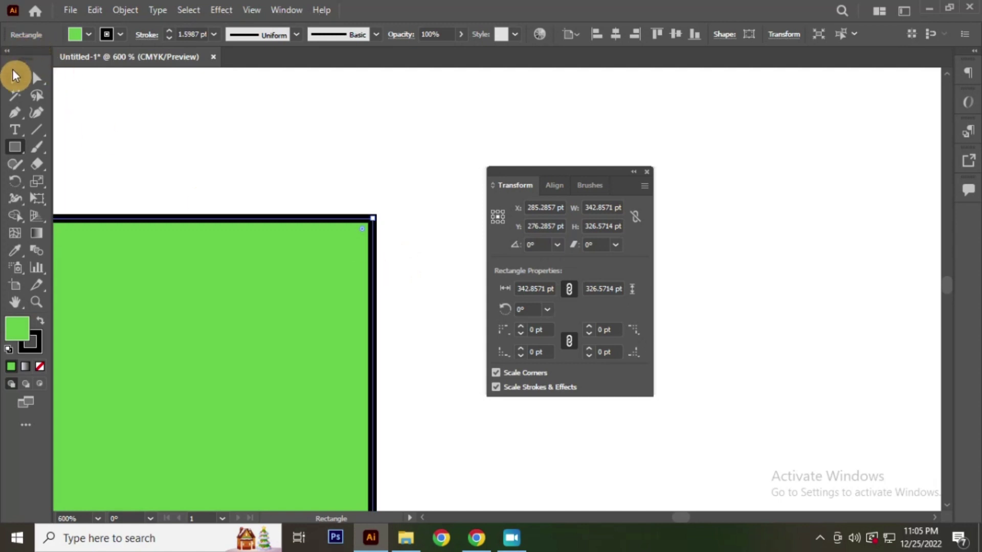
Give the new rectangle a 5 pt stroke weight
{"action": "left_click", "coordinate": [213, 34]}
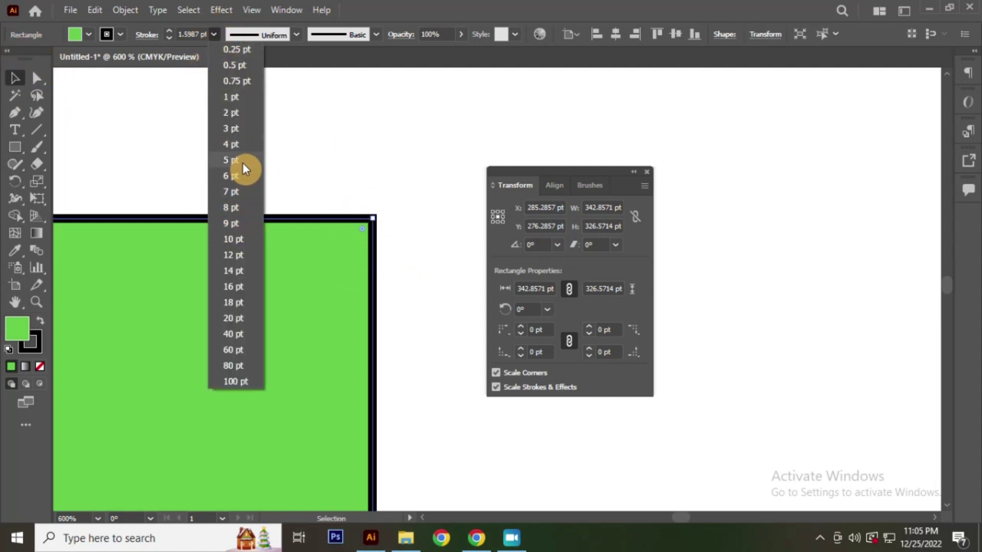
{"action": "left_click", "coordinate": [243, 159]}
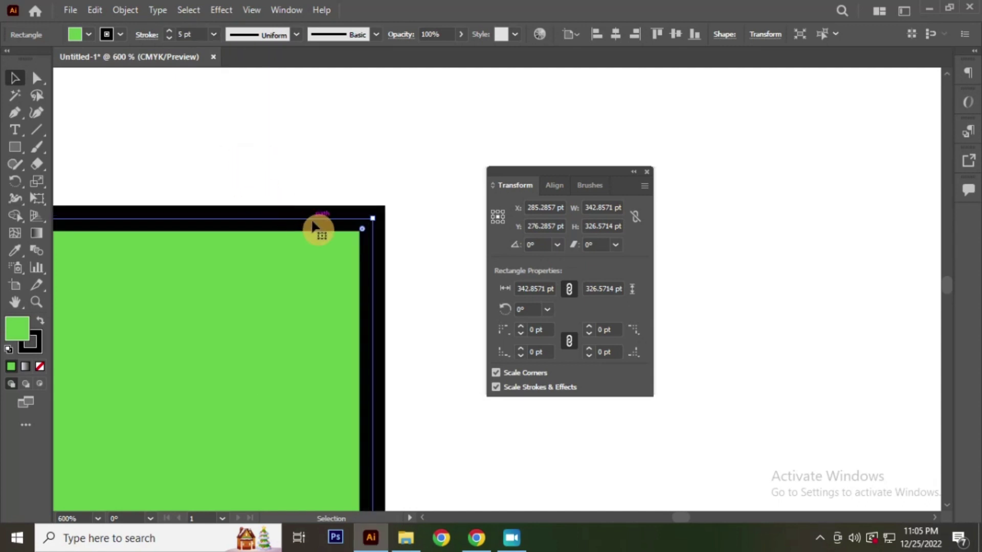
{"action": "key", "text": "ctrl+1"}
{"action": "scroll", "coordinate": [319, 226], "scroll_direction": "up", "scroll_amount": 3}
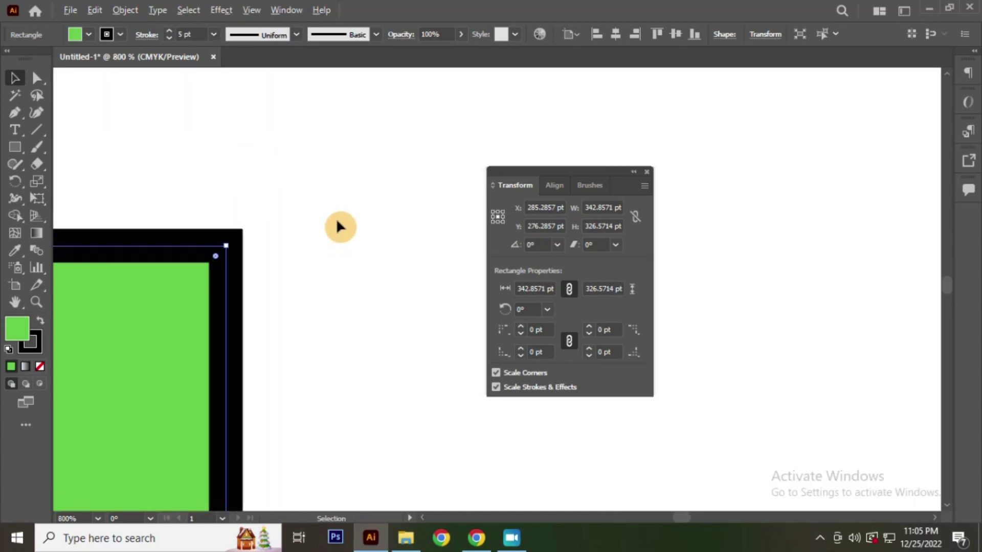
{"action": "scroll", "coordinate": [324, 237], "scroll_direction": "up", "scroll_amount": 4}
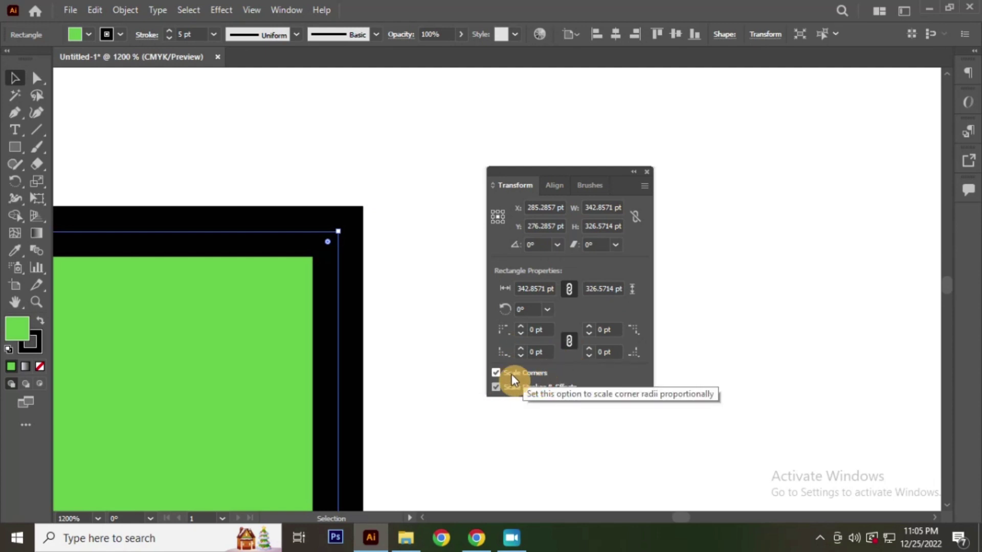
{"action": "scroll", "coordinate": [418, 219], "scroll_direction": "down", "scroll_amount": 2}
{"action": "scroll", "coordinate": [412, 224], "scroll_direction": "down", "scroll_amount": 1}
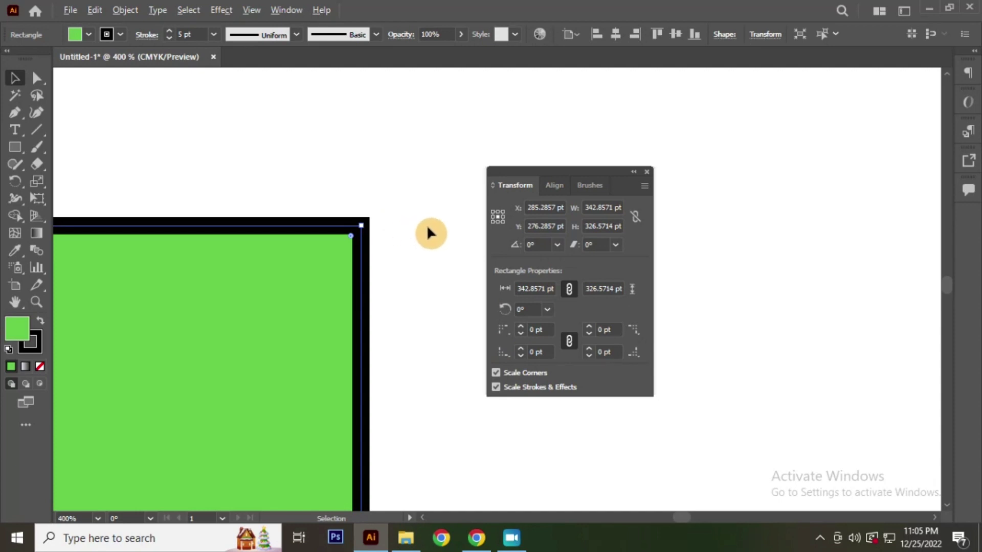
Turn off Scale Corners in the Transform panel
{"action": "left_click", "coordinate": [496, 373]}
{"action": "scroll", "coordinate": [369, 230], "scroll_direction": "down", "scroll_amount": 5}
{"action": "scroll", "coordinate": [359, 267], "scroll_direction": "up", "scroll_amount": 1}
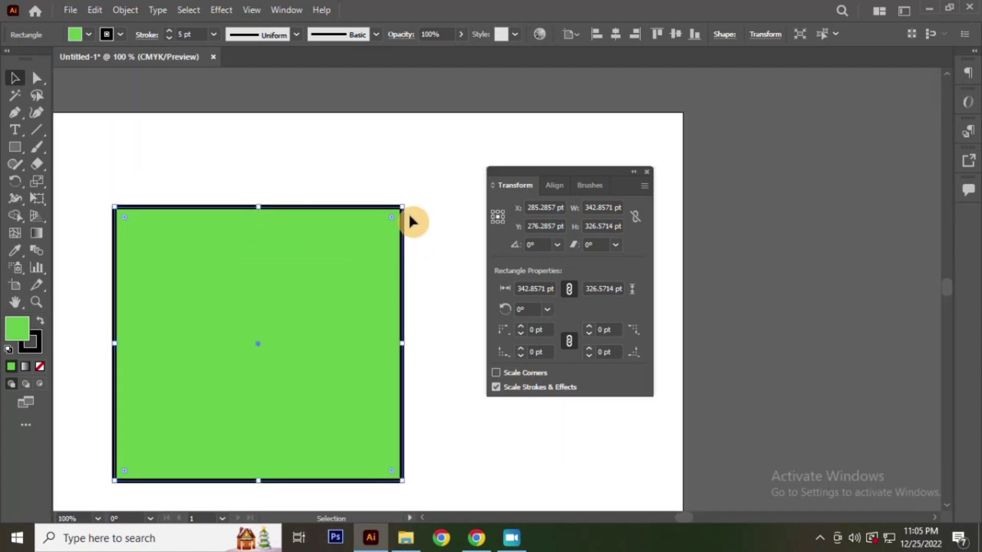
Re-enable Scale Corners and set the linked corner radius to 6 pt, then 30 pt
{"action": "scroll", "coordinate": [409, 213], "scroll_direction": "up", "scroll_amount": 2}
{"action": "left_click", "coordinate": [495, 373]}
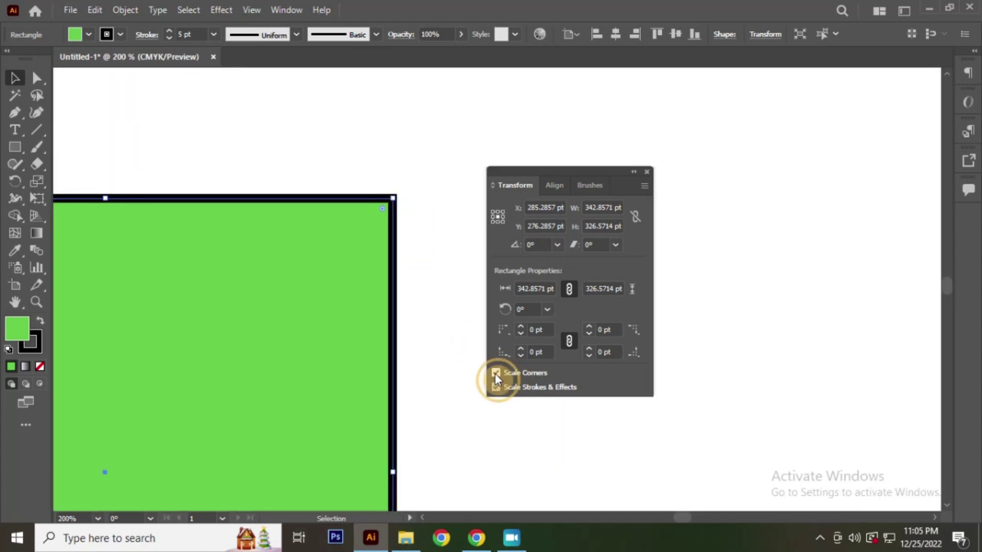
{"action": "left_click", "coordinate": [543, 330]}
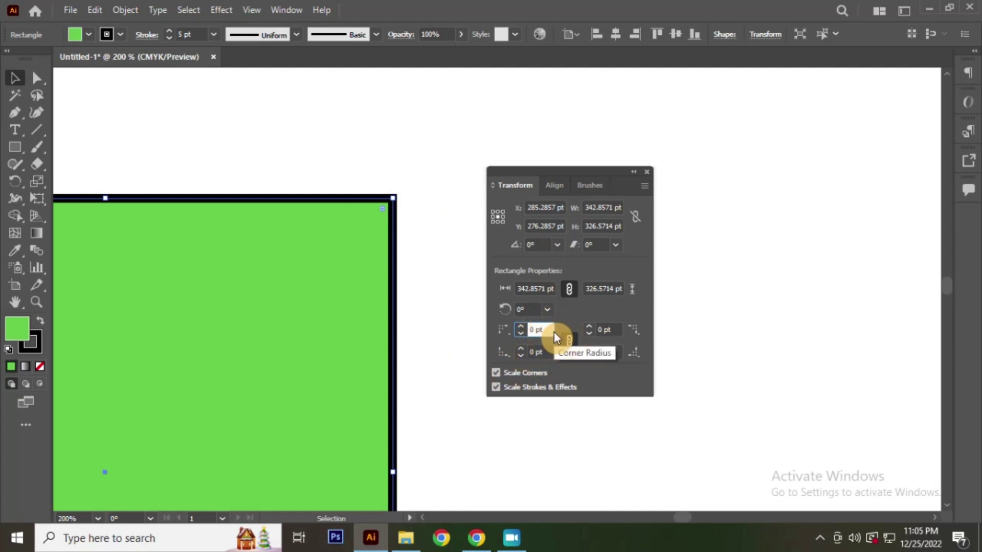
{"action": "type", "text": "6"}
{"action": "key", "text": "Return"}
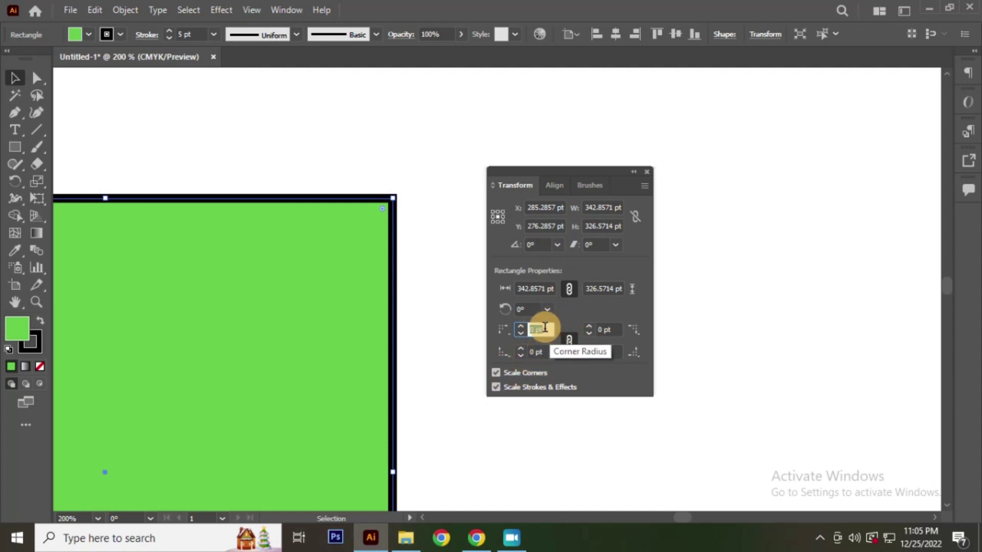
{"action": "key", "text": "Up"}
{"action": "key", "text": "Up"}
{"action": "key", "text": "Up"}
{"action": "key", "text": "Up"}
{"action": "key", "text": "Up"}
{"action": "key", "text": "Up"}
{"action": "key", "text": "Up"}
{"action": "key", "text": "Up"}
{"action": "key", "text": "Up"}
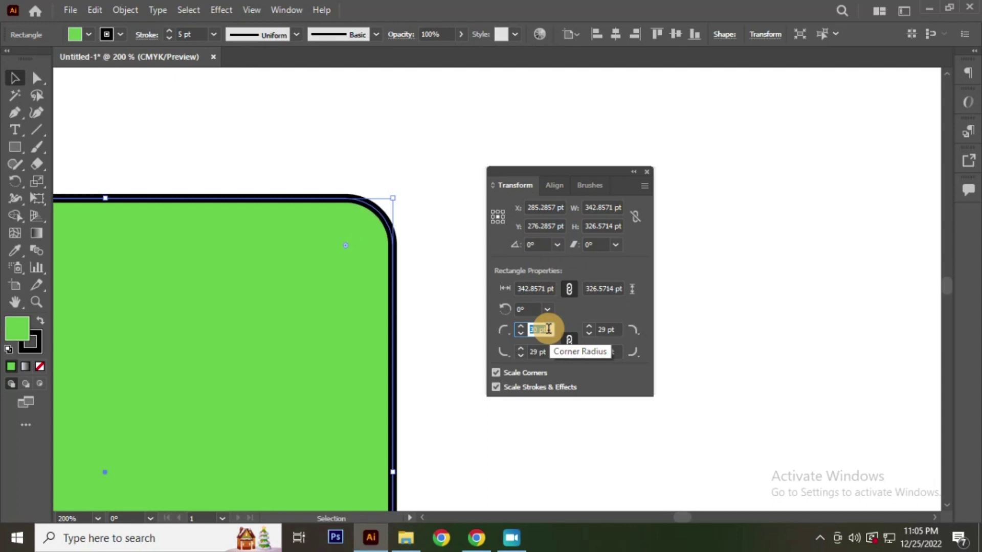
{"action": "key", "text": "Up"}
{"action": "key", "text": "Up"}
{"action": "key", "text": "Up"}
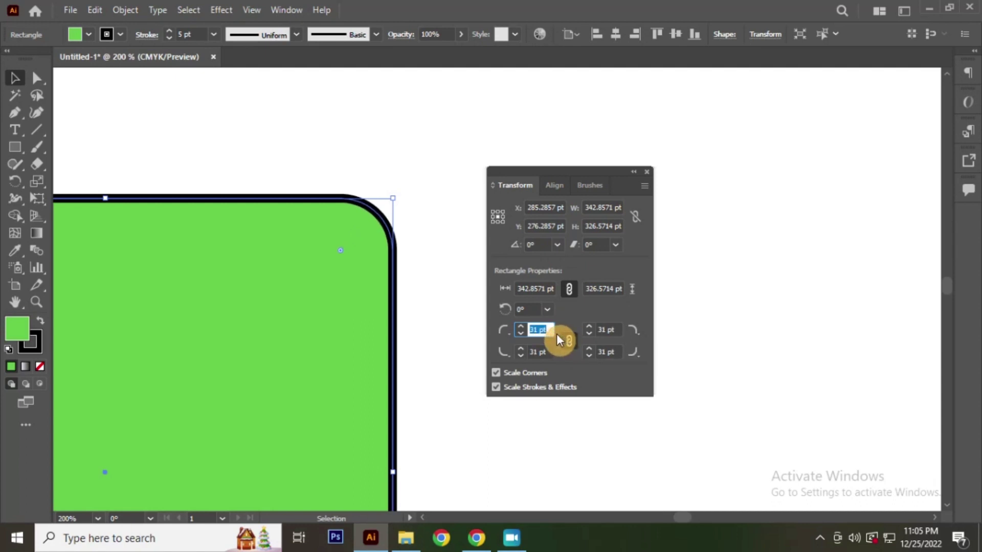
{"action": "type", "text": "30"}
{"action": "key", "text": "Tab"}
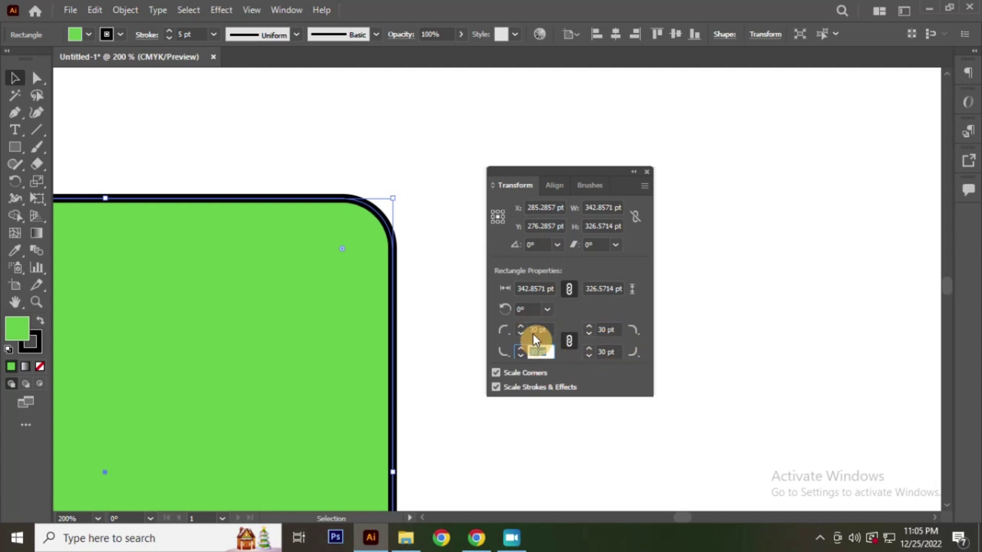
Select the rounded rectangle and move it slightly right and down
{"action": "left_click", "coordinate": [356, 147]}
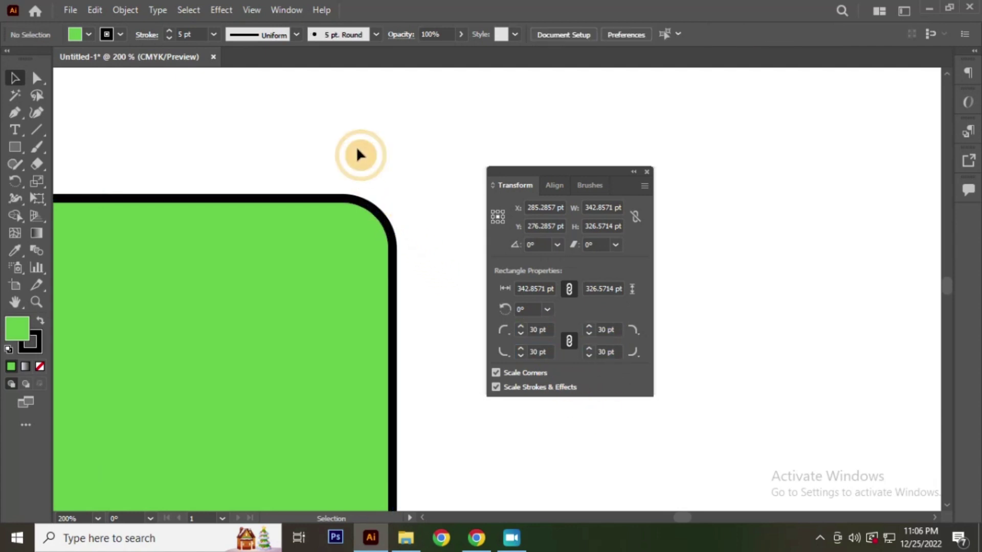
{"action": "scroll", "coordinate": [443, 227], "scroll_direction": "down", "scroll_amount": 5}
{"action": "scroll", "coordinate": [345, 208], "scroll_direction": "up", "scroll_amount": 4}
{"action": "scroll", "coordinate": [207, 301], "scroll_direction": "up", "scroll_amount": 1}
{"action": "scroll", "coordinate": [285, 240], "scroll_direction": "down", "scroll_amount": 4}
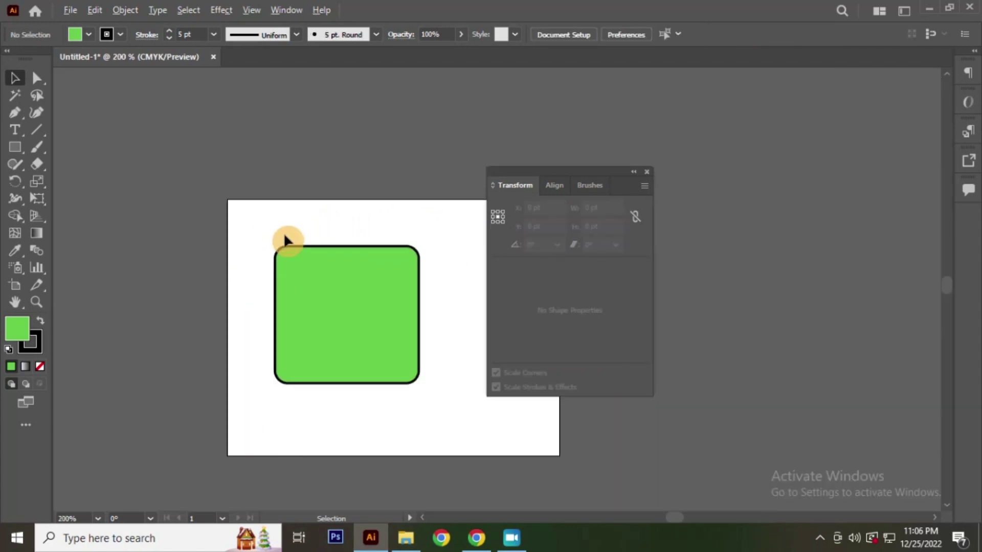
{"action": "scroll", "coordinate": [355, 259], "scroll_direction": "down", "scroll_amount": 1}
{"action": "scroll", "coordinate": [346, 246], "scroll_direction": "up", "scroll_amount": 3}
{"action": "scroll", "coordinate": [349, 254], "scroll_direction": "down", "scroll_amount": 1}
{"action": "left_click", "coordinate": [348, 249]}
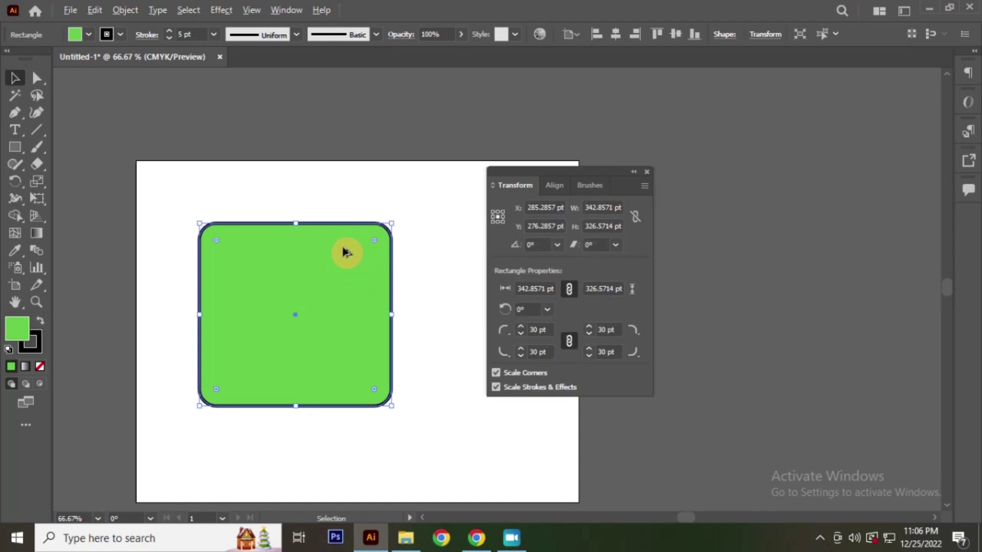
{"action": "scroll", "coordinate": [345, 251], "scroll_direction": "down", "scroll_amount": 2}
{"action": "scroll", "coordinate": [342, 248], "scroll_direction": "up", "scroll_amount": 3}
{"action": "scroll", "coordinate": [338, 255], "scroll_direction": "down", "scroll_amount": 2}
{"action": "left_click_drag", "start_coordinate": [334, 259], "coordinate": [381, 271]}
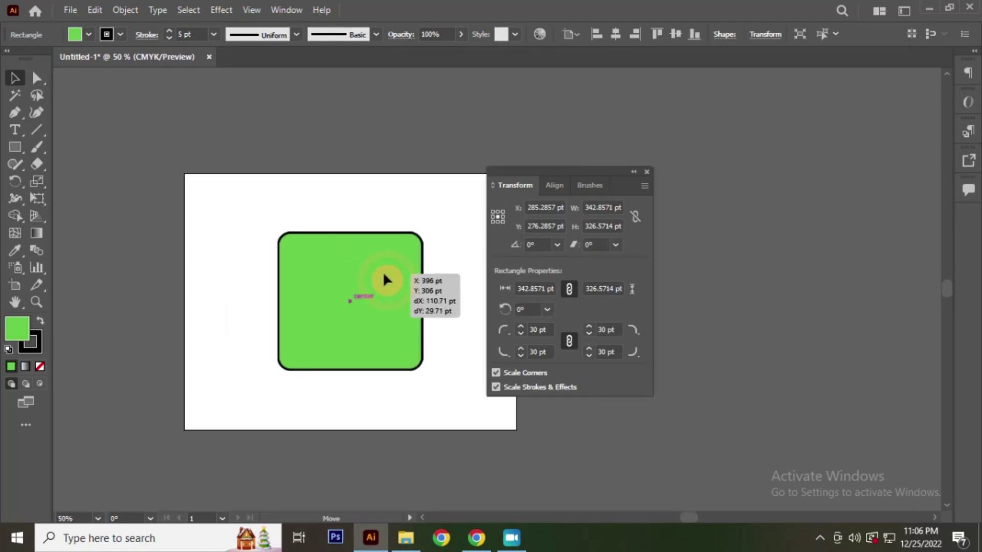
{"action": "scroll", "coordinate": [258, 245], "scroll_direction": "down", "scroll_amount": 1}
{"action": "scroll", "coordinate": [358, 242], "scroll_direction": "up", "scroll_amount": 1}
{"action": "scroll", "coordinate": [366, 240], "scroll_direction": "up", "scroll_amount": 3}
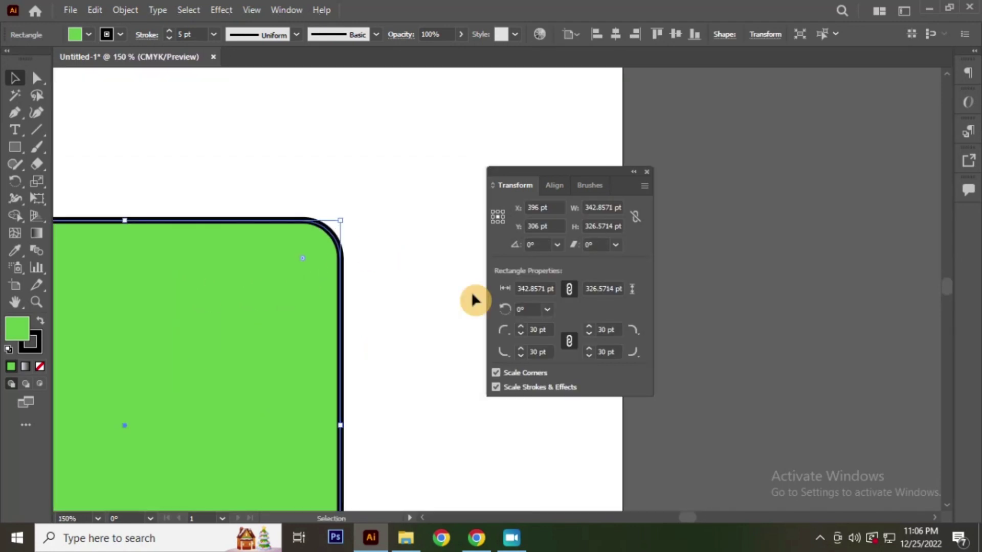
Change the rectangle's stroke weight to 8 pt
{"action": "left_click", "coordinate": [215, 34]}
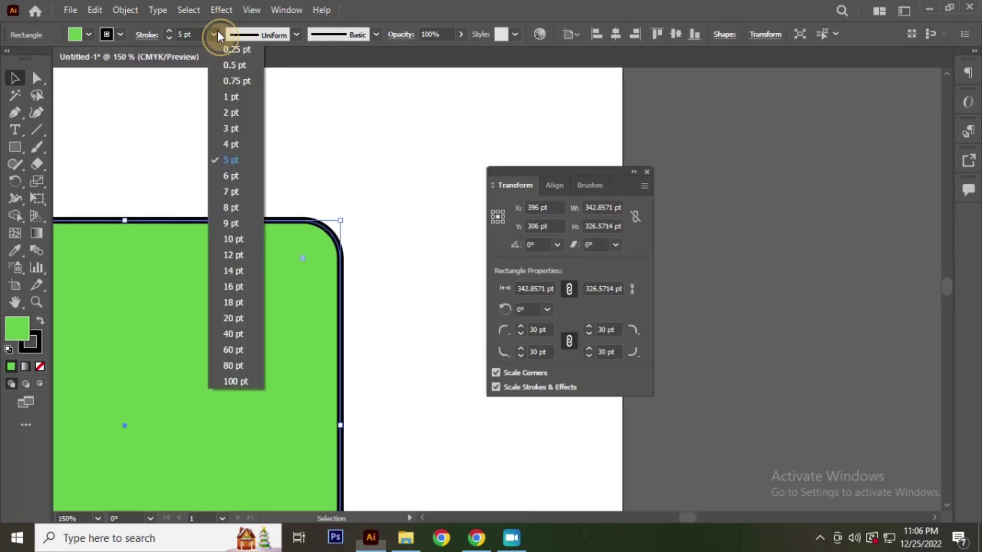
{"action": "left_click", "coordinate": [234, 207]}
{"action": "scroll", "coordinate": [384, 209], "scroll_direction": "down", "scroll_amount": 5}
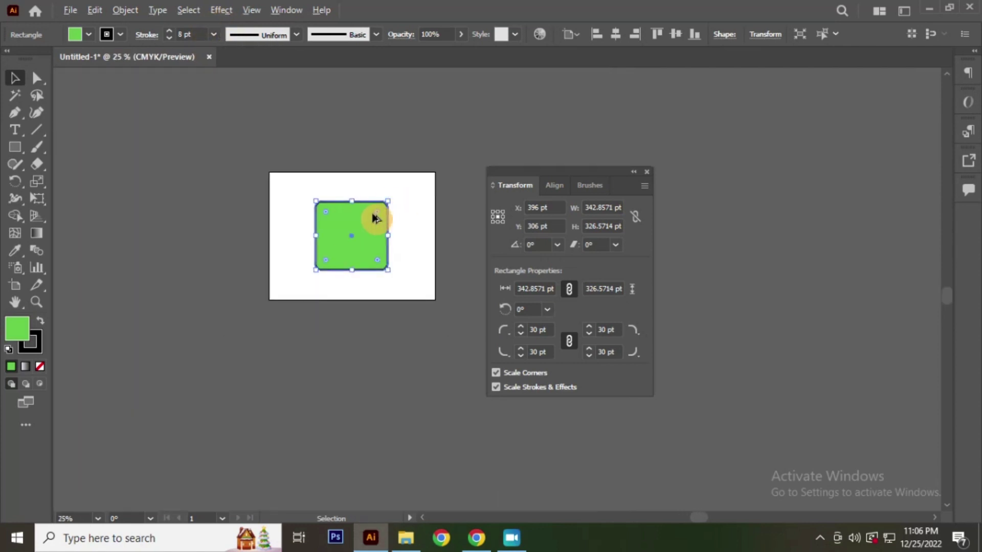
{"action": "scroll", "coordinate": [377, 219], "scroll_direction": "up", "scroll_amount": 3}
Scale the rectangle down from its corner handles, then undo the resize
{"action": "left_click", "coordinate": [353, 130]}
{"action": "left_click", "coordinate": [381, 201]}
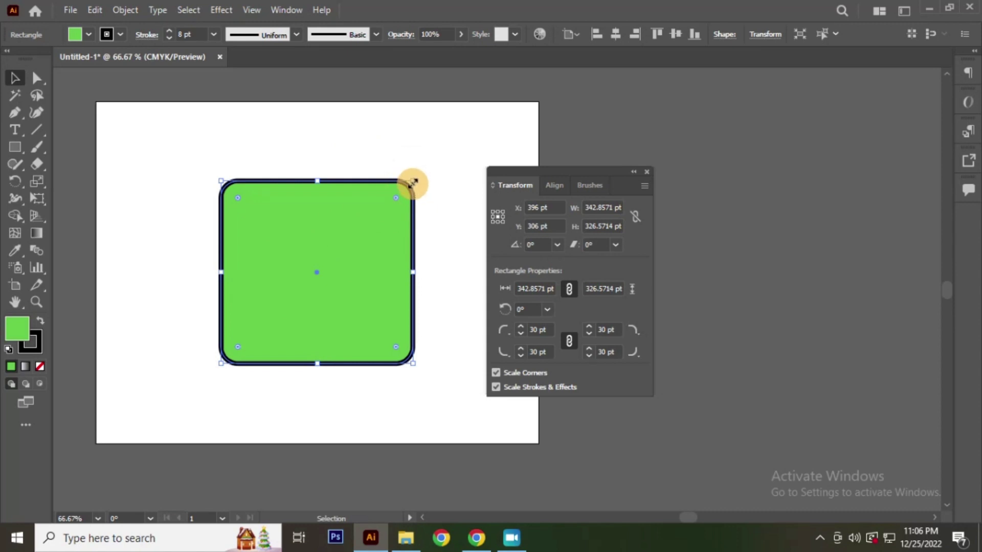
{"action": "mouse_move", "coordinate": [412, 182]}
{"action": "left_mouse_down"}
{"action": "mouse_move", "coordinate": [351, 223]}
{"action": "mouse_move", "coordinate": [412, 167]}
{"action": "left_mouse_up"}
{"action": "left_click", "coordinate": [354, 190]}
{"action": "left_click", "coordinate": [342, 248]}
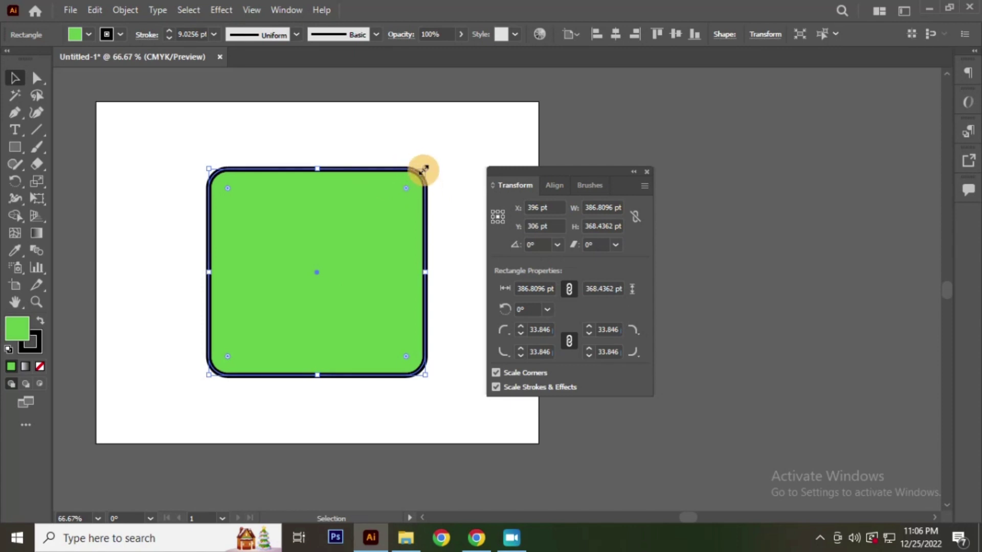
{"action": "mouse_move", "coordinate": [424, 168]}
{"action": "left_mouse_down"}
{"action": "mouse_move", "coordinate": [400, 210]}
{"action": "mouse_move", "coordinate": [341, 250]}
{"action": "left_mouse_up"}
{"action": "scroll", "coordinate": [341, 246], "scroll_direction": "up", "scroll_amount": 2}
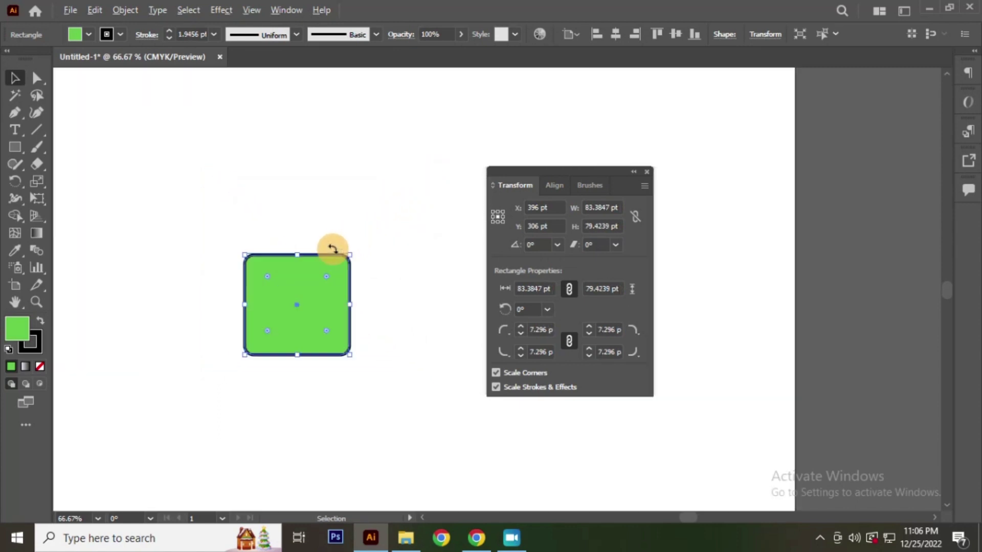
{"action": "scroll", "coordinate": [332, 246], "scroll_direction": "up", "scroll_amount": 2}
{"action": "scroll", "coordinate": [328, 245], "scroll_direction": "down", "scroll_amount": 2}
{"action": "scroll", "coordinate": [310, 242], "scroll_direction": "down", "scroll_amount": 2}
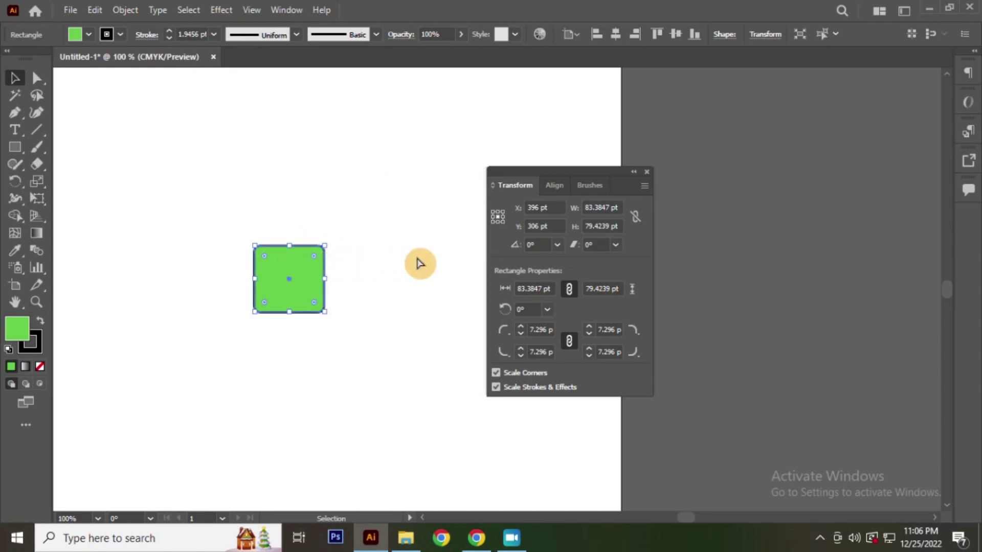
{"action": "key", "text": "ctrl+z"}
With Scale Corners off, shrink the rounded rectangle into a small circle
{"action": "scroll", "coordinate": [309, 260], "scroll_direction": "down", "scroll_amount": 4}
{"action": "scroll", "coordinate": [325, 240], "scroll_direction": "up", "scroll_amount": 3}
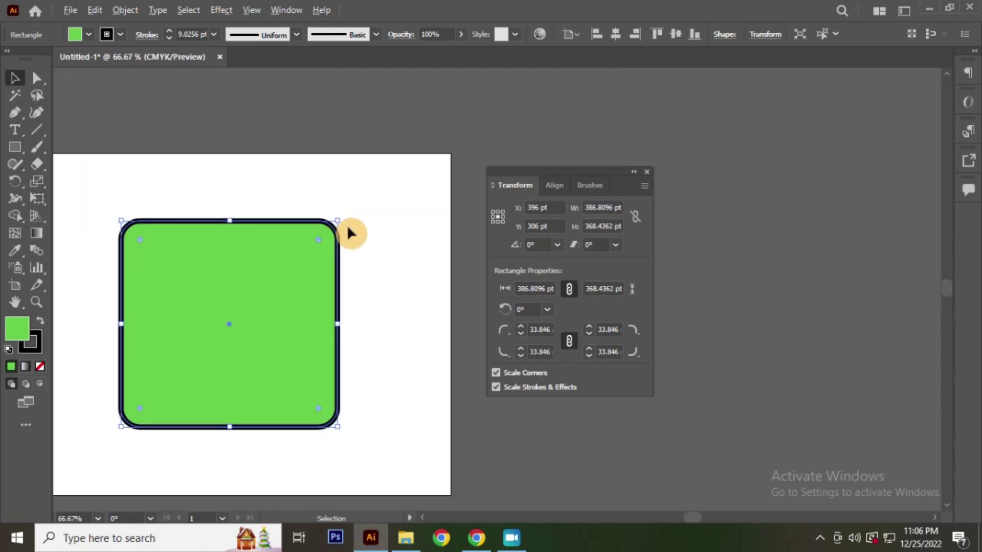
{"action": "left_click", "coordinate": [495, 373]}
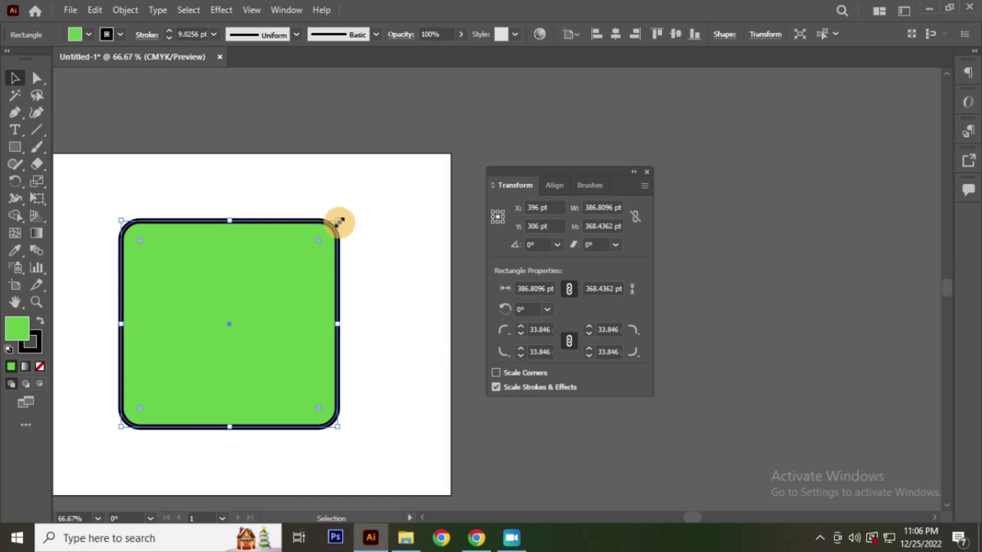
{"action": "left_click_drag", "start_coordinate": [339, 224], "coordinate": [279, 298]}
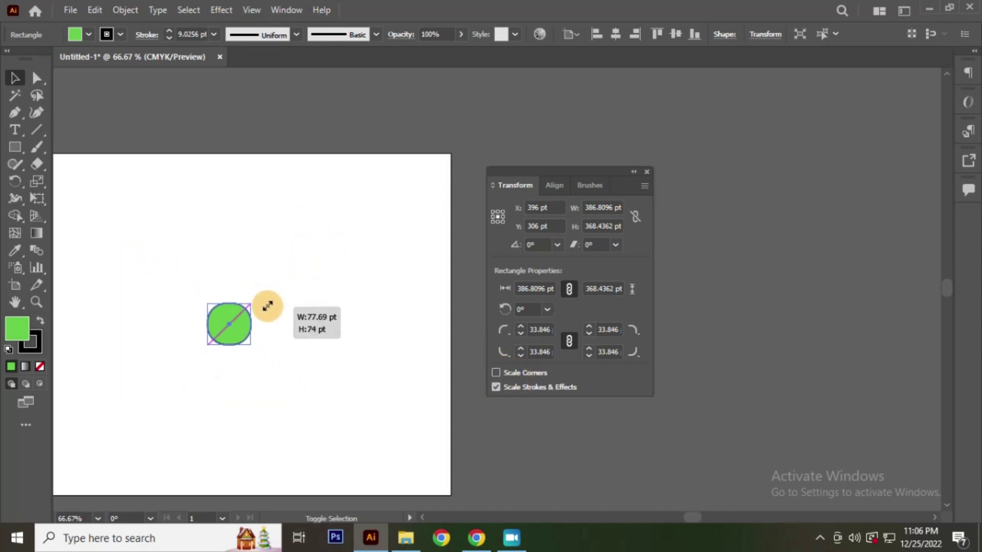
{"action": "left_click_drag", "start_coordinate": [278, 299], "coordinate": [250, 305]}
{"action": "scroll", "coordinate": [199, 318], "scroll_direction": "up", "scroll_amount": 5}
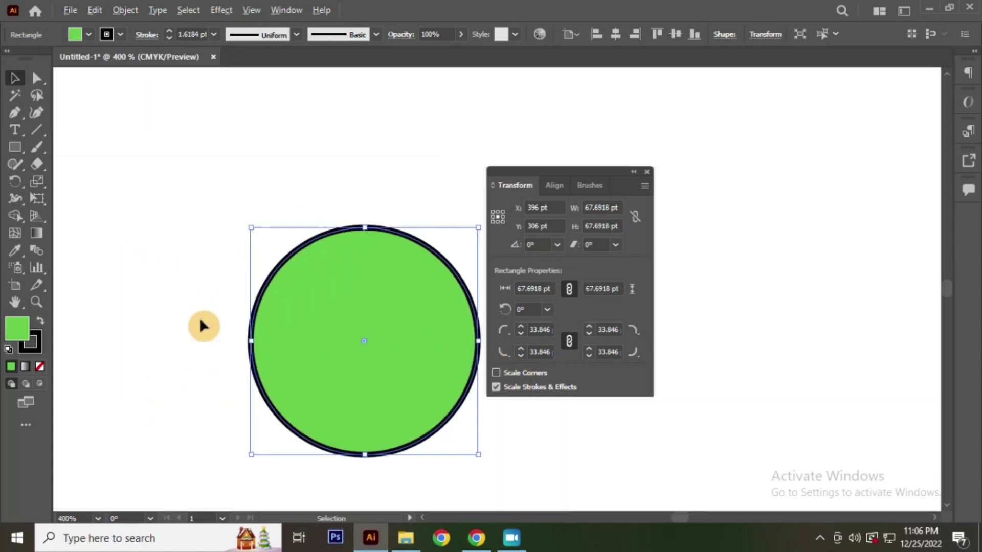
{"action": "scroll", "coordinate": [209, 318], "scroll_direction": "down", "scroll_amount": 3}
{"action": "scroll", "coordinate": [260, 238], "scroll_direction": "up", "scroll_amount": 3}
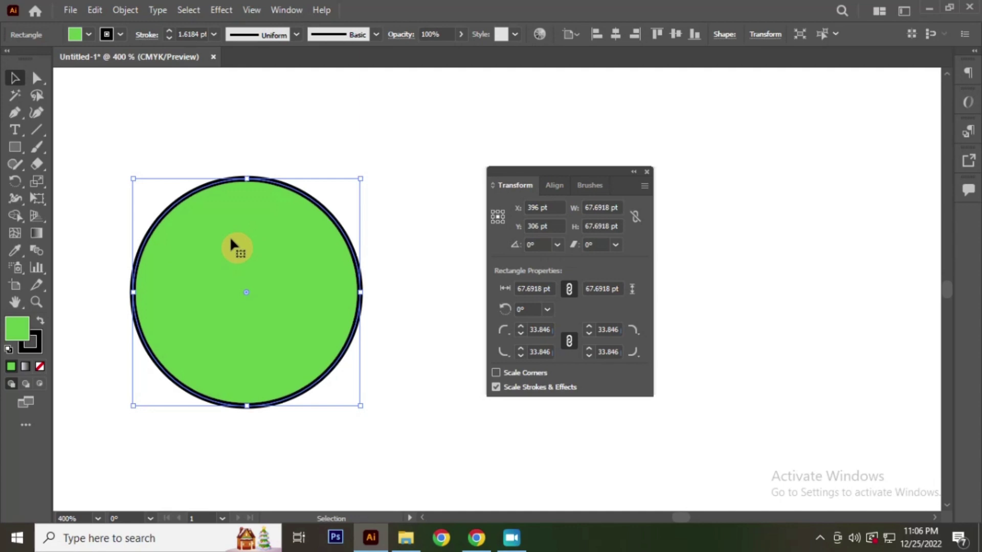
{"action": "scroll", "coordinate": [260, 290], "scroll_direction": "down", "scroll_amount": 6}
Resize the shape up and down, ending at about 373 pt square
{"action": "left_click_drag", "start_coordinate": [274, 277], "coordinate": [401, 161]}
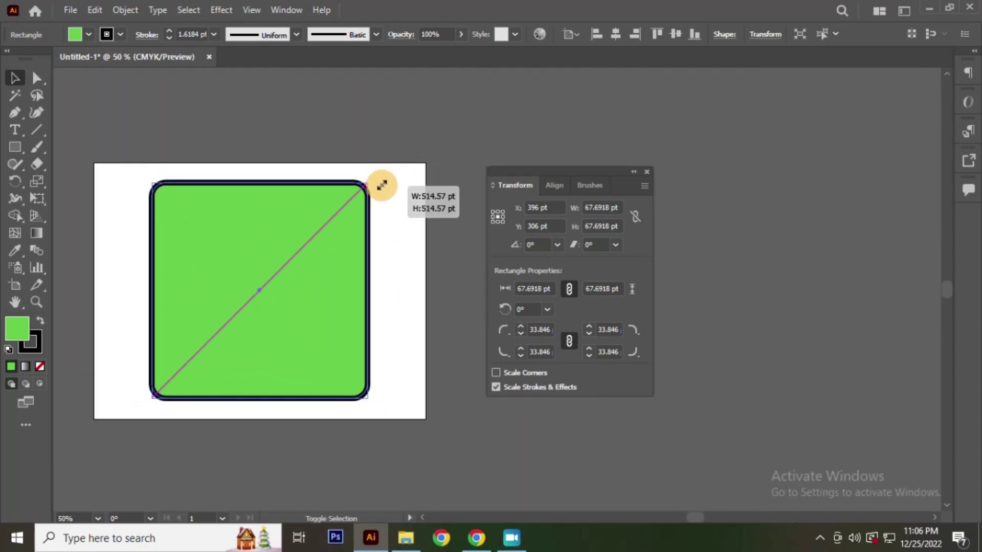
{"action": "left_click_drag", "start_coordinate": [402, 160], "coordinate": [366, 200]}
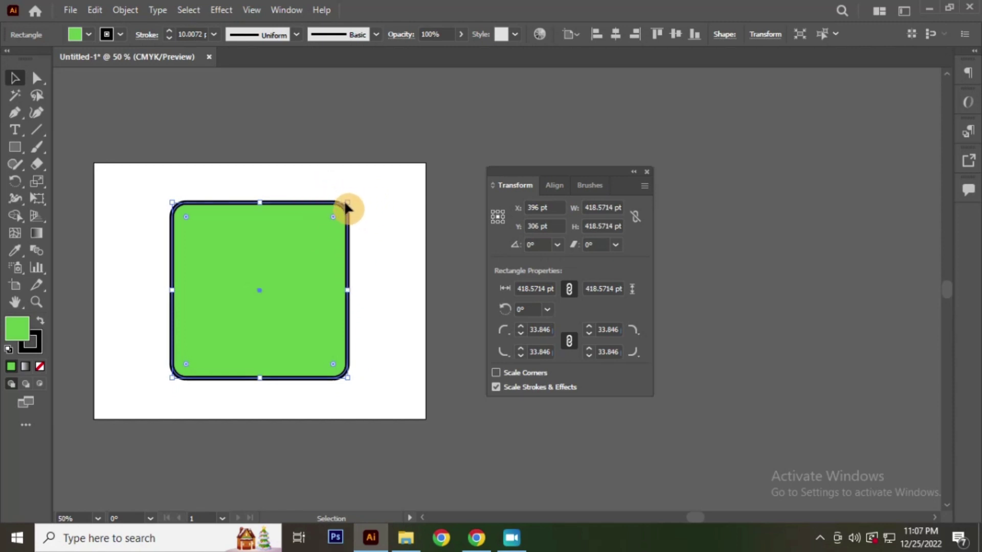
{"action": "left_click_drag", "start_coordinate": [350, 202], "coordinate": [292, 290]}
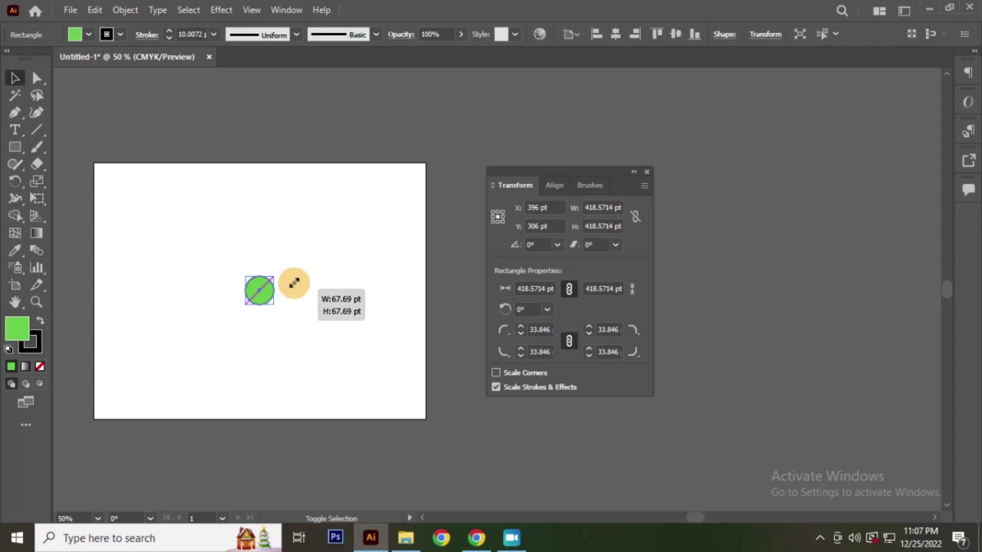
{"action": "left_click_drag", "start_coordinate": [293, 290], "coordinate": [337, 211]}
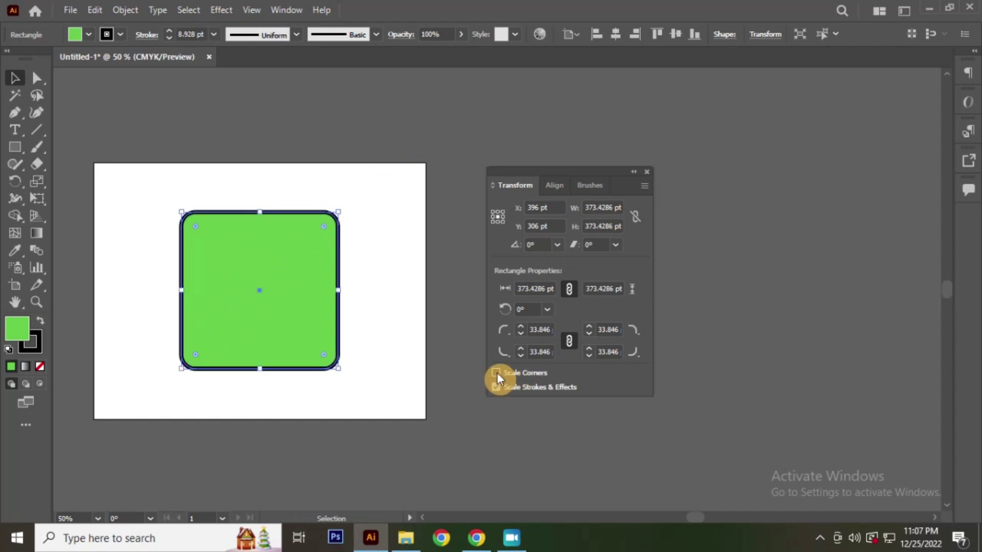
{"action": "mouse_move", "coordinate": [496, 372]}
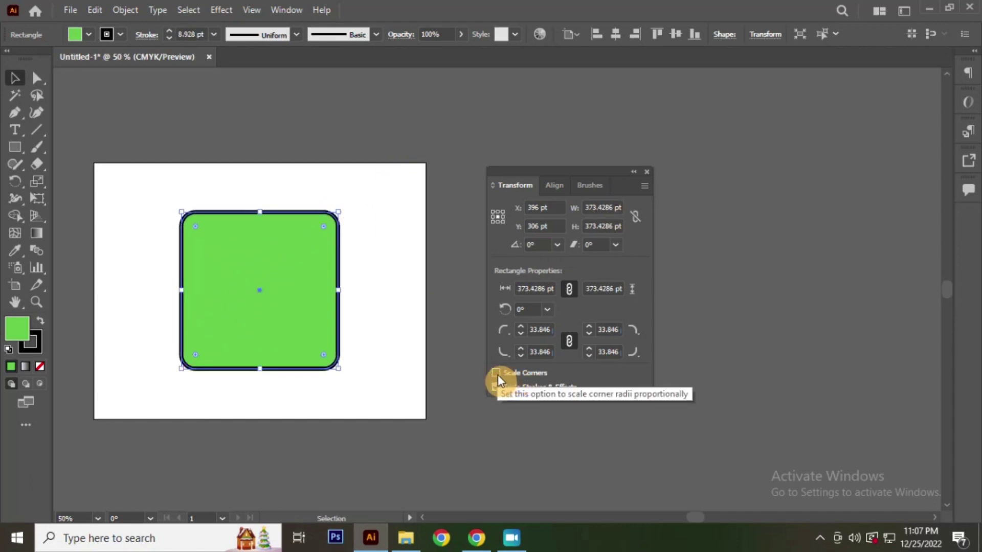
Enable Scale Corners, shrink and re-enlarge the rectangle to 373 pt, and check the corner radius
{"action": "left_click", "coordinate": [496, 374]}
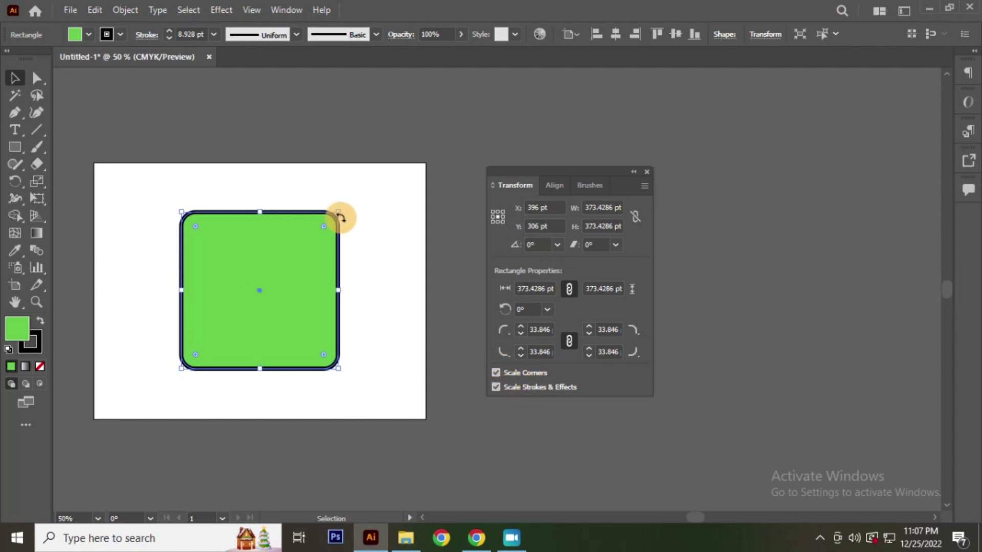
{"action": "left_click_drag", "start_coordinate": [340, 213], "coordinate": [287, 271]}
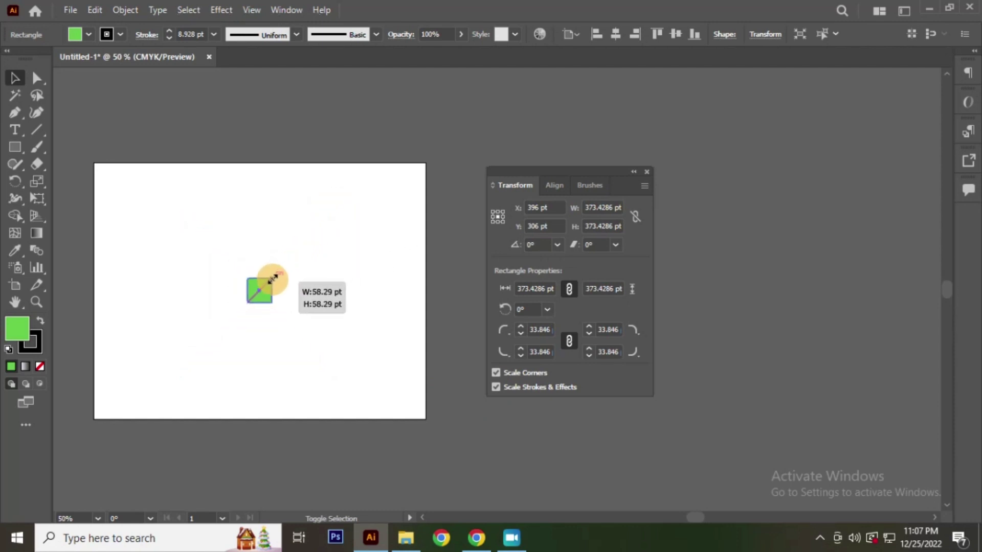
{"action": "left_click_drag", "start_coordinate": [287, 271], "coordinate": [353, 226]}
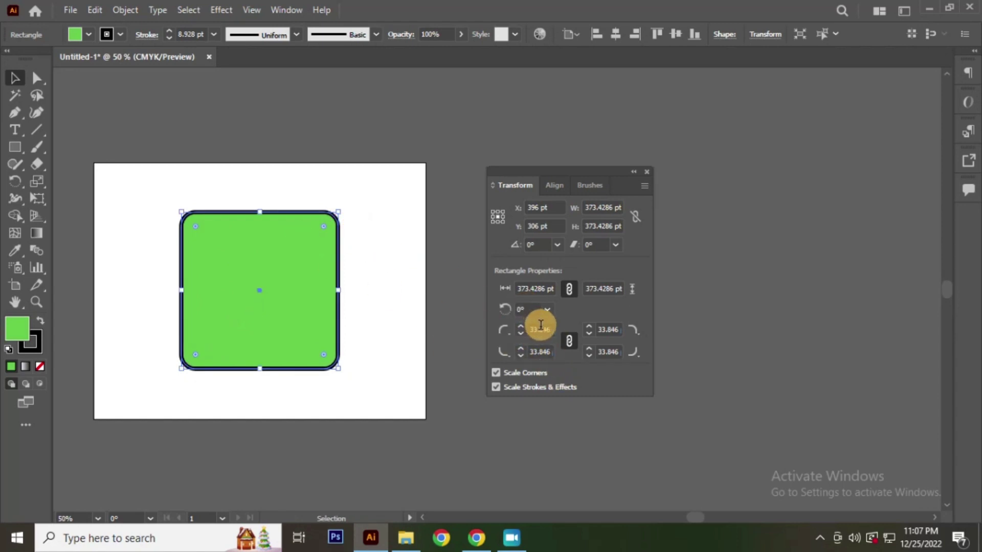
{"action": "left_click", "coordinate": [541, 329]}
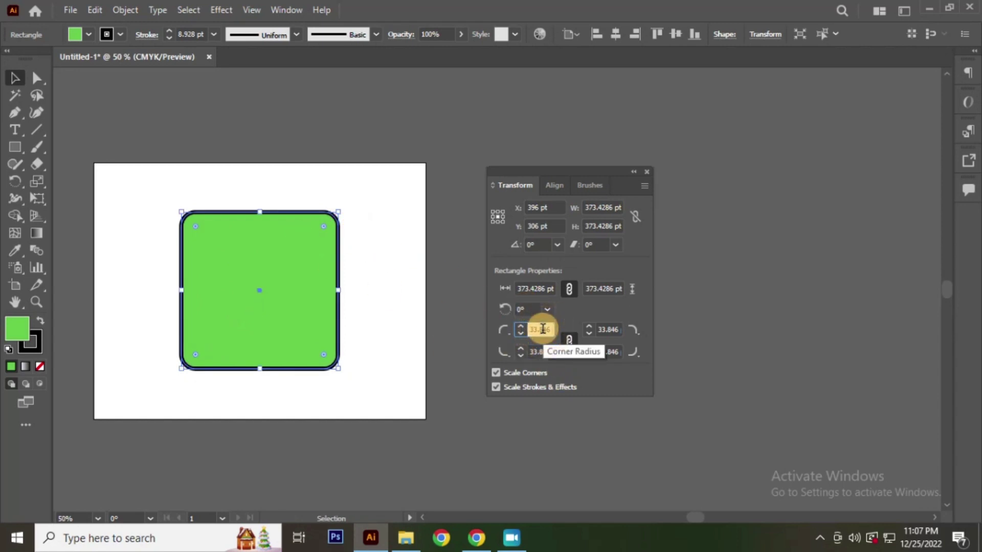
{"action": "scroll", "coordinate": [350, 225], "scroll_direction": "up", "scroll_amount": 4}
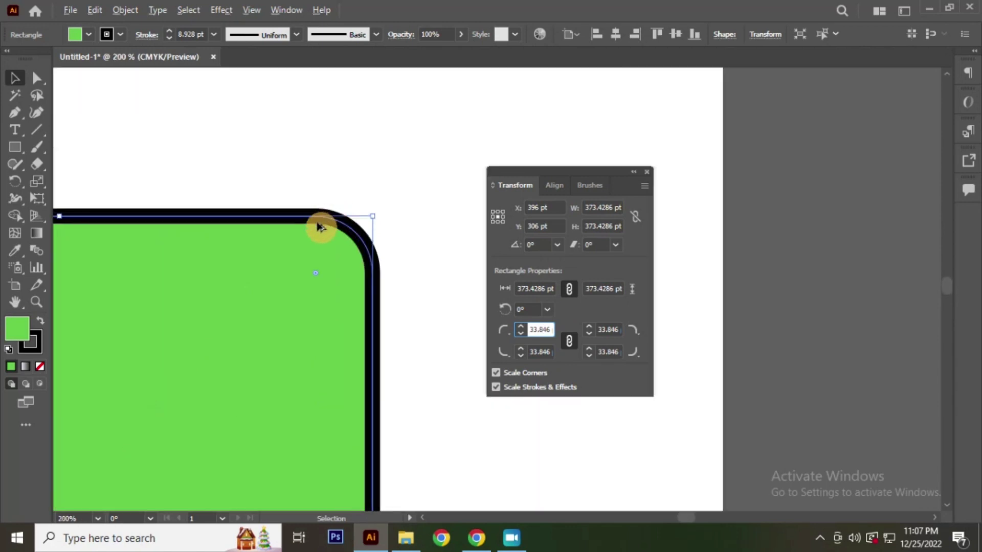
{"action": "left_click", "coordinate": [543, 329]}
{"action": "scroll", "coordinate": [397, 279], "scroll_direction": "down", "scroll_amount": 3, "text": "alt"}
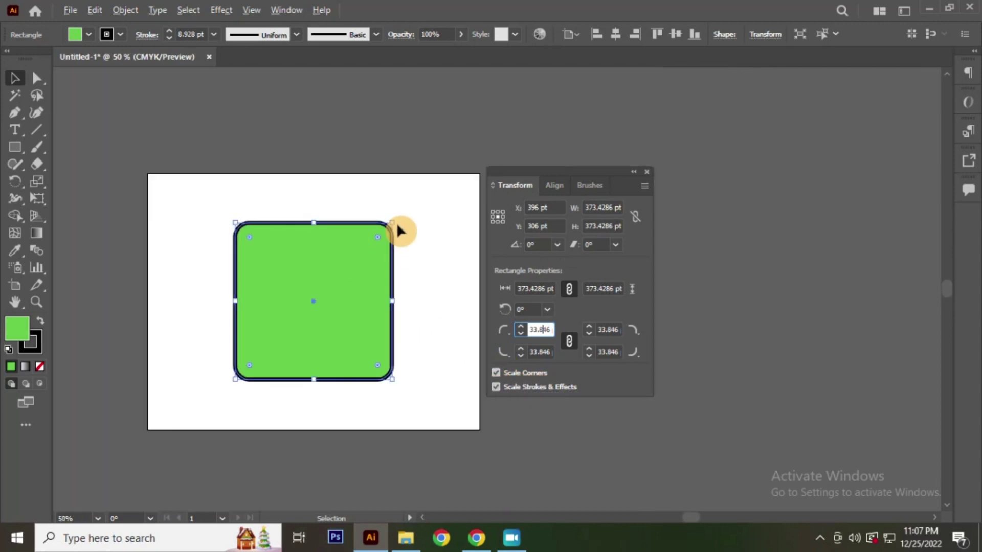
Shrink the rectangle to about 103 pt, then enlarge it back to about 352 pt
{"action": "left_click_drag", "start_coordinate": [393, 224], "coordinate": [351, 281]}
{"action": "scroll", "coordinate": [350, 281], "scroll_direction": "up", "scroll_amount": 5, "text": "alt"}
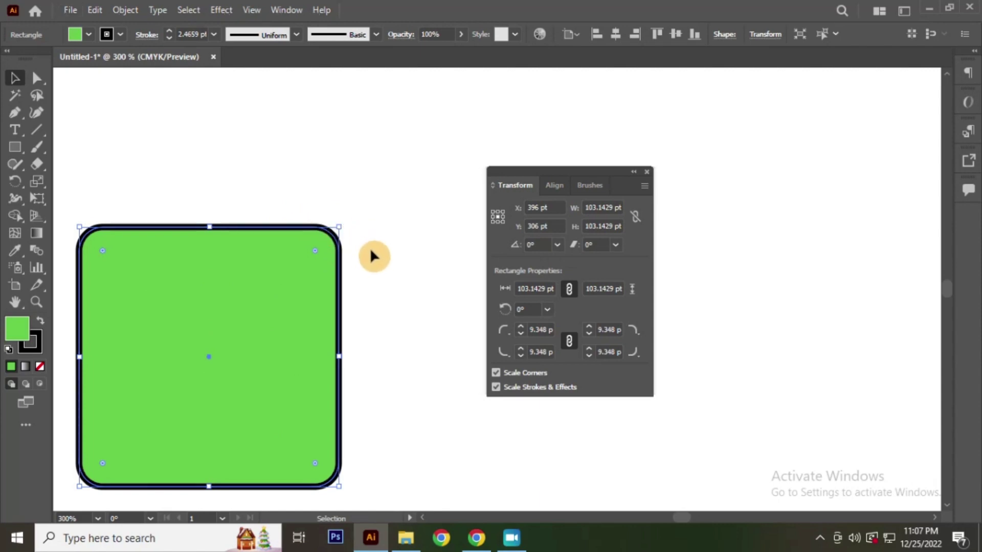
{"action": "key", "text": "ctrl+0"}
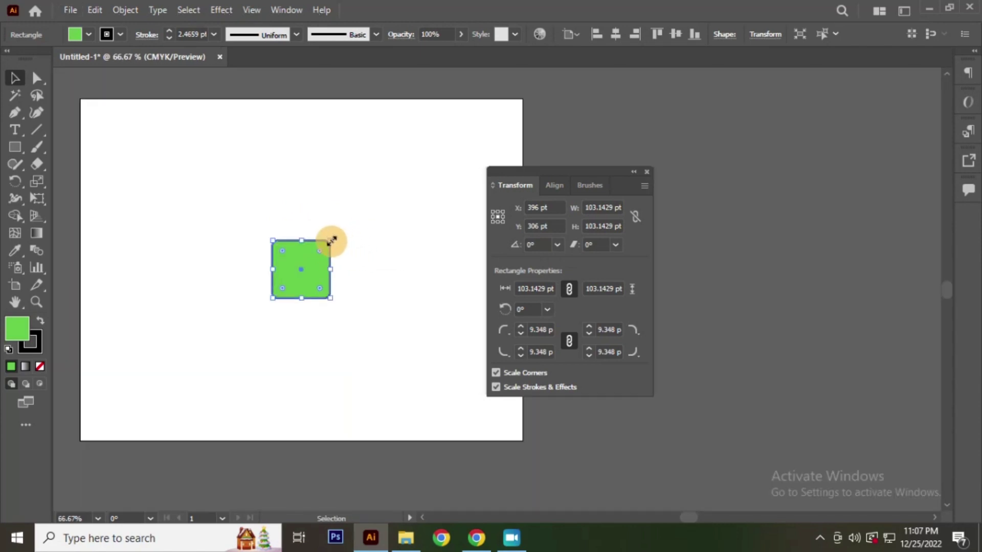
{"action": "left_click_drag", "start_coordinate": [331, 241], "coordinate": [400, 171]}
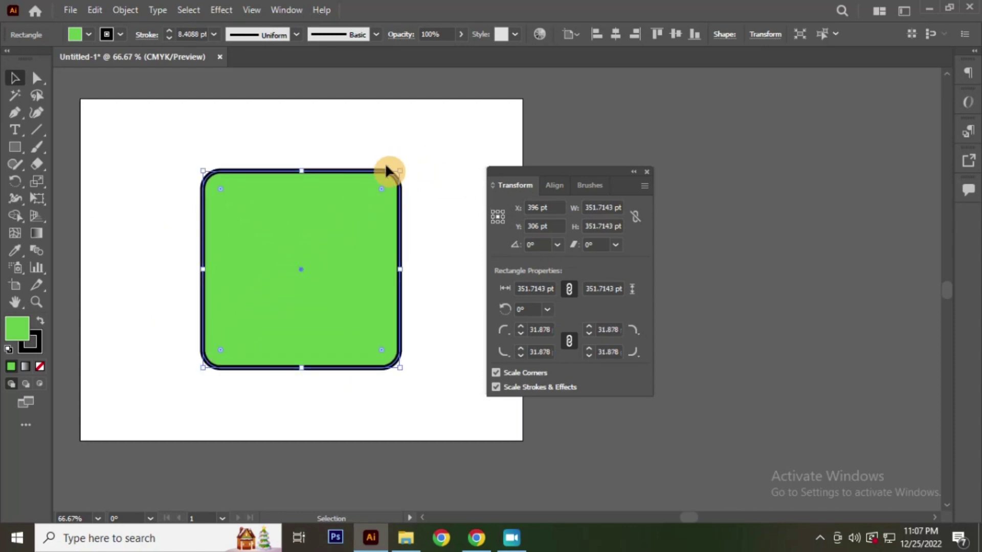
Toggle Scale Corners again, shrink the rectangle to about 53 pt, then undo
{"action": "left_click", "coordinate": [496, 372]}
{"action": "mouse_move", "coordinate": [399, 169]}
{"action": "left_mouse_down"}
{"action": "mouse_move", "coordinate": [352, 247]}
{"action": "mouse_move", "coordinate": [317, 256]}
{"action": "left_mouse_up"}
{"action": "scroll", "coordinate": [318, 257], "scroll_direction": "up", "scroll_amount": 5}
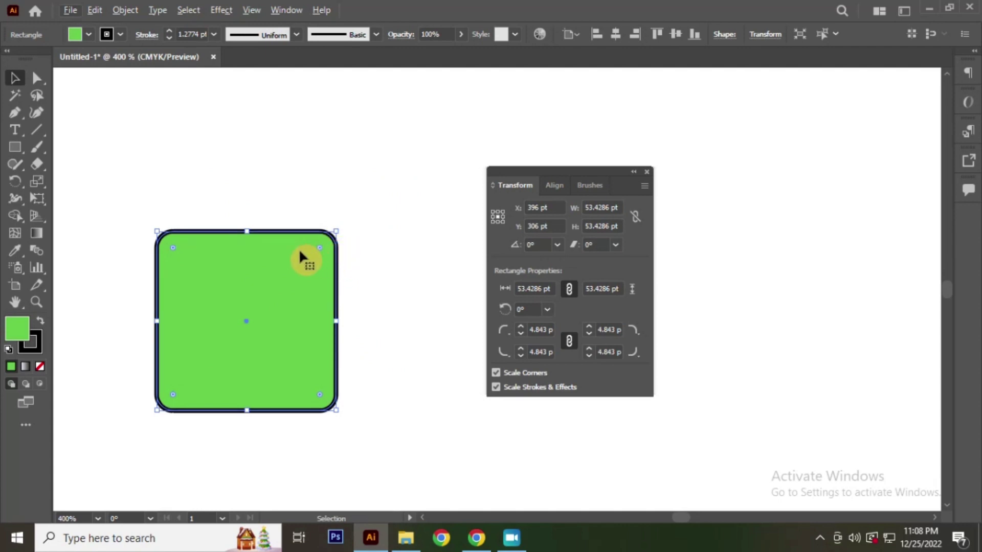
{"action": "scroll", "coordinate": [300, 256], "scroll_direction": "down", "scroll_amount": 4}
{"action": "key", "text": "ctrl+z"}
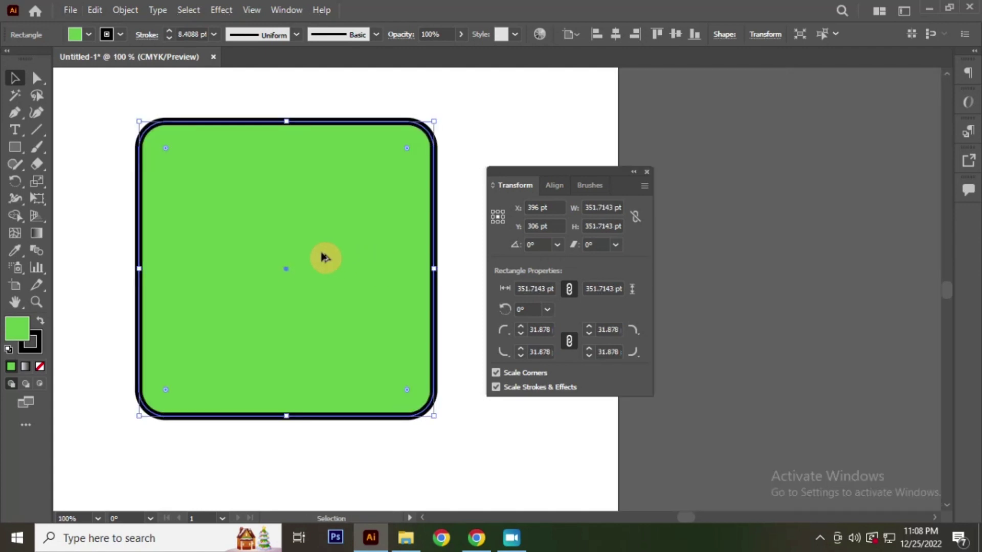
{"action": "scroll", "coordinate": [324, 256], "scroll_direction": "down", "scroll_amount": 3}
{"action": "scroll", "coordinate": [313, 263], "scroll_direction": "up", "scroll_amount": 2}
{"action": "scroll", "coordinate": [333, 251], "scroll_direction": "up", "scroll_amount": 1}
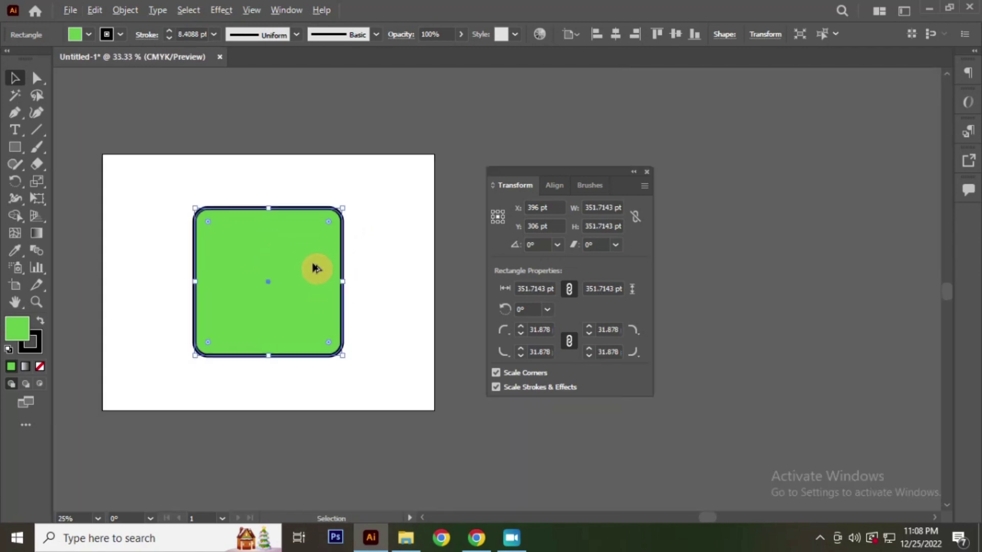
{"action": "scroll", "coordinate": [317, 266], "scroll_direction": "up", "scroll_amount": 1}
{"action": "scroll", "coordinate": [324, 263], "scroll_direction": "down", "scroll_amount": 1}
{"action": "scroll", "coordinate": [324, 263], "scroll_direction": "up", "scroll_amount": 1}
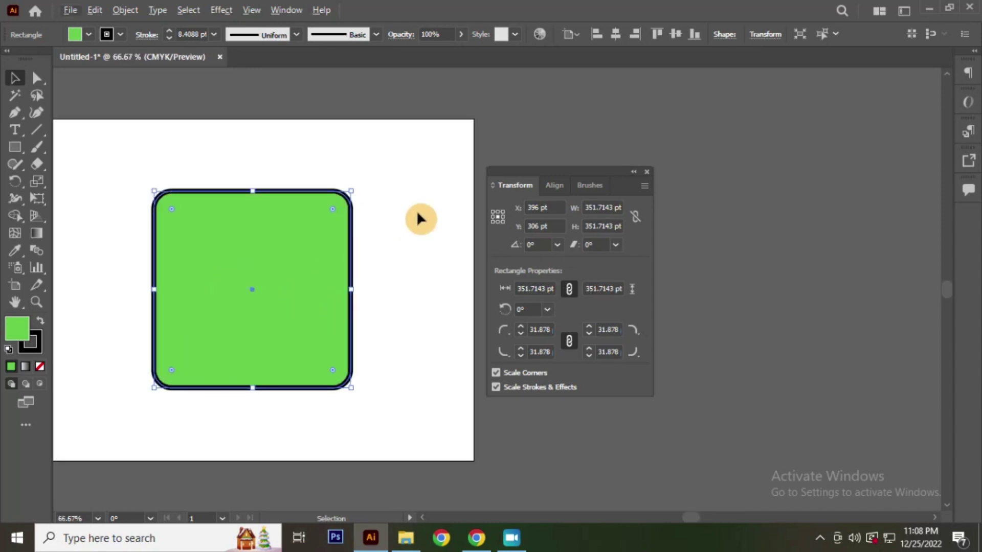
{"action": "left_click", "coordinate": [496, 373]}
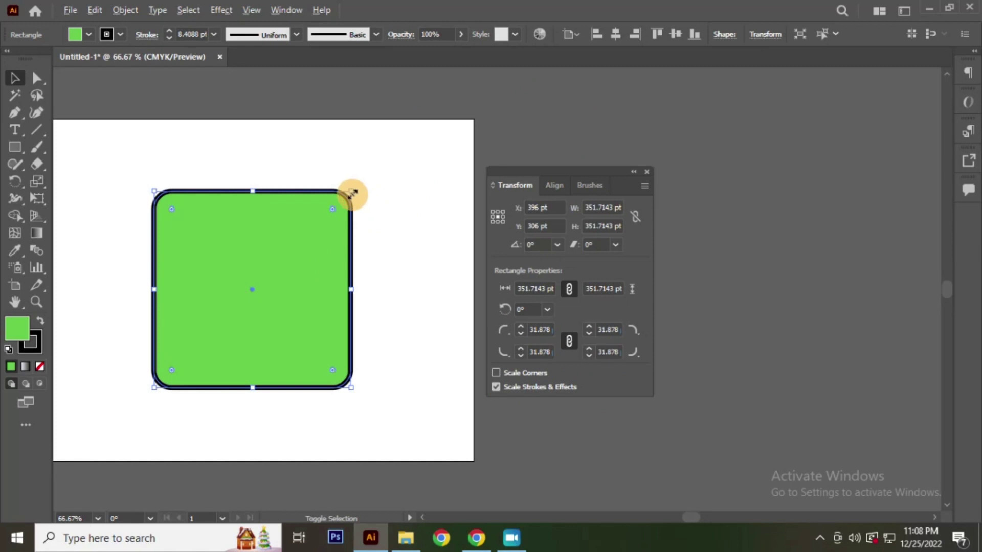
{"action": "left_click_drag", "start_coordinate": [352, 193], "coordinate": [271, 272]}
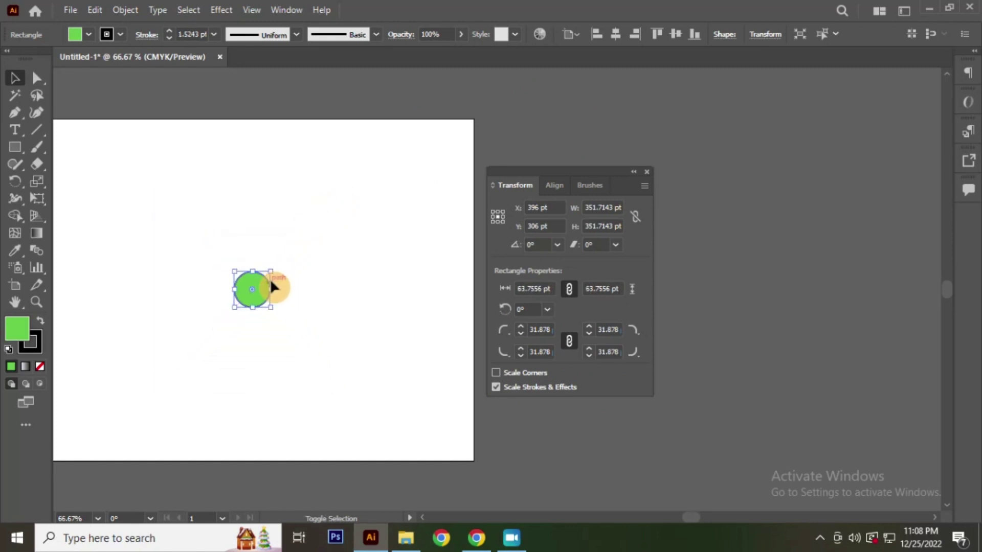
{"action": "scroll", "coordinate": [256, 299], "scroll_direction": "up", "scroll_amount": 2, "text": "alt"}
{"action": "scroll", "coordinate": [256, 301], "scroll_direction": "up", "scroll_amount": 3, "text": "alt"}
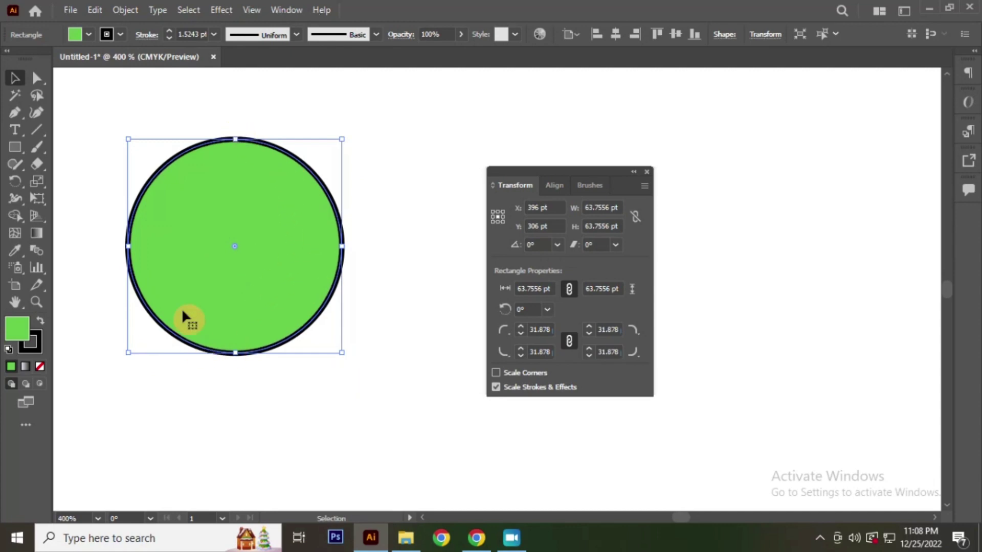
{"action": "scroll", "coordinate": [225, 253], "scroll_direction": "down", "scroll_amount": 6, "text": "alt"}
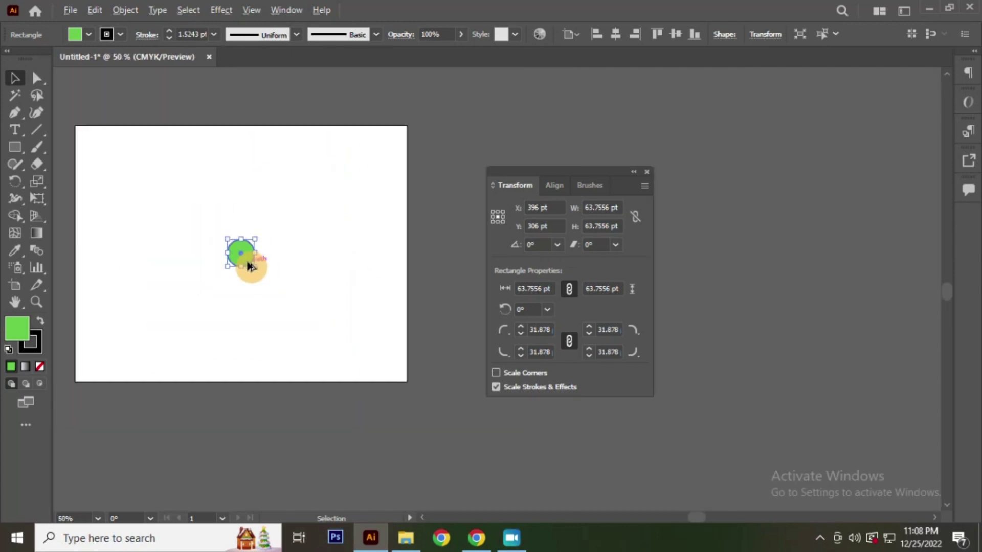
{"action": "key", "text": "ctrl+z"}
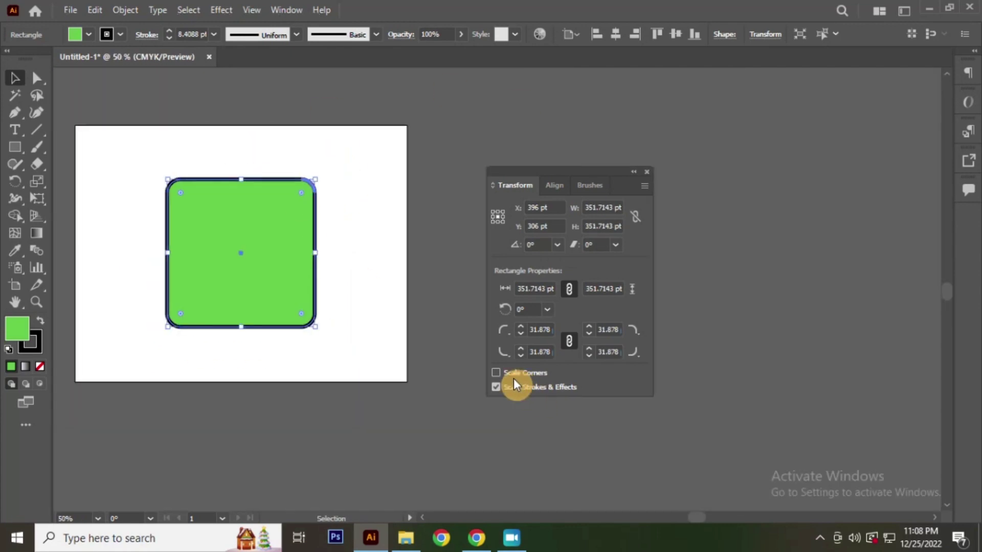
{"action": "left_click", "coordinate": [496, 373]}
{"action": "left_click", "coordinate": [497, 386]}
{"action": "left_click", "coordinate": [373, 180]}
{"action": "left_click", "coordinate": [291, 204]}
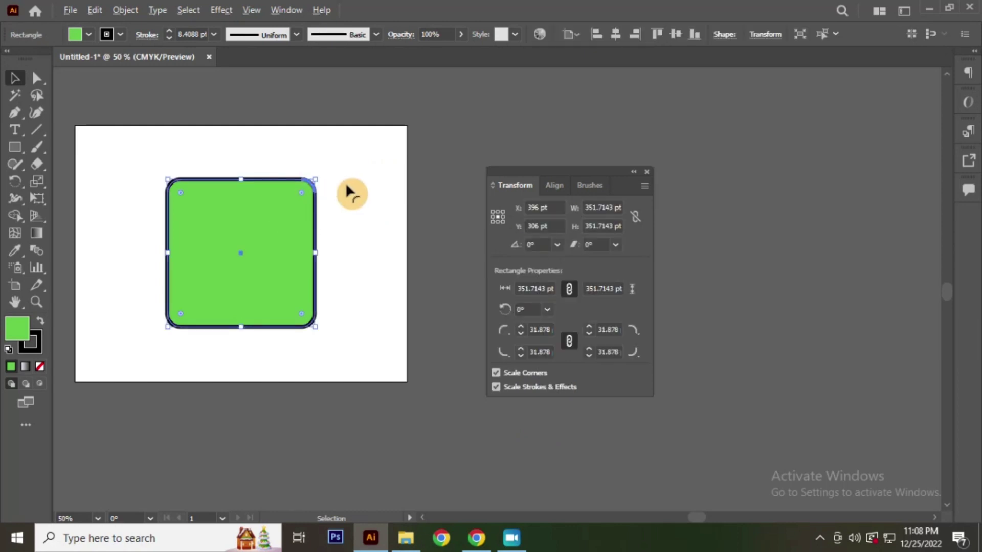
{"action": "scroll", "coordinate": [302, 203], "scroll_direction": "up", "scroll_amount": 3}
{"action": "scroll", "coordinate": [314, 189], "scroll_direction": "down", "scroll_amount": 3}
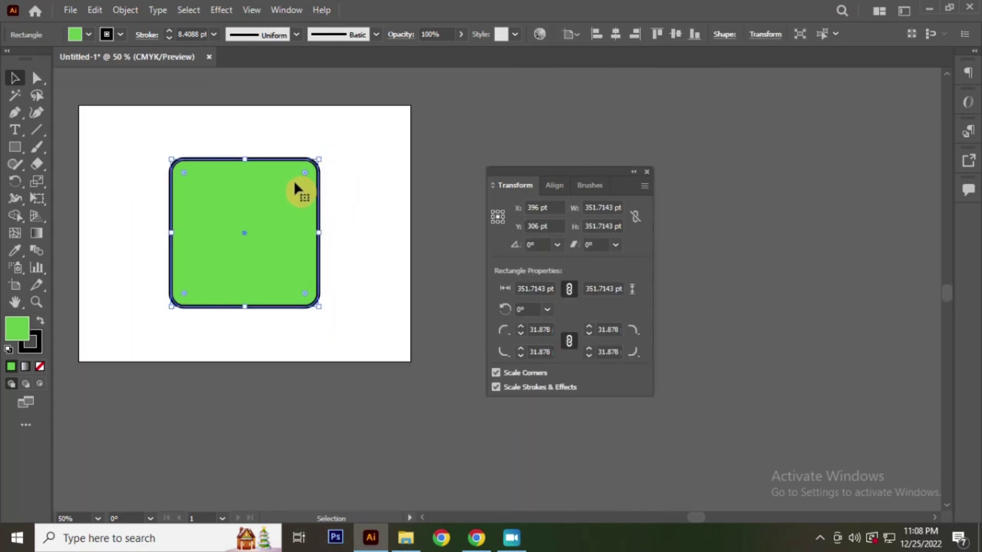
Replace the rounded rectangle with a new square-cornered green rectangle centred on the artboard
{"action": "key", "text": "Delete"}
{"action": "left_click", "coordinate": [14, 147]}
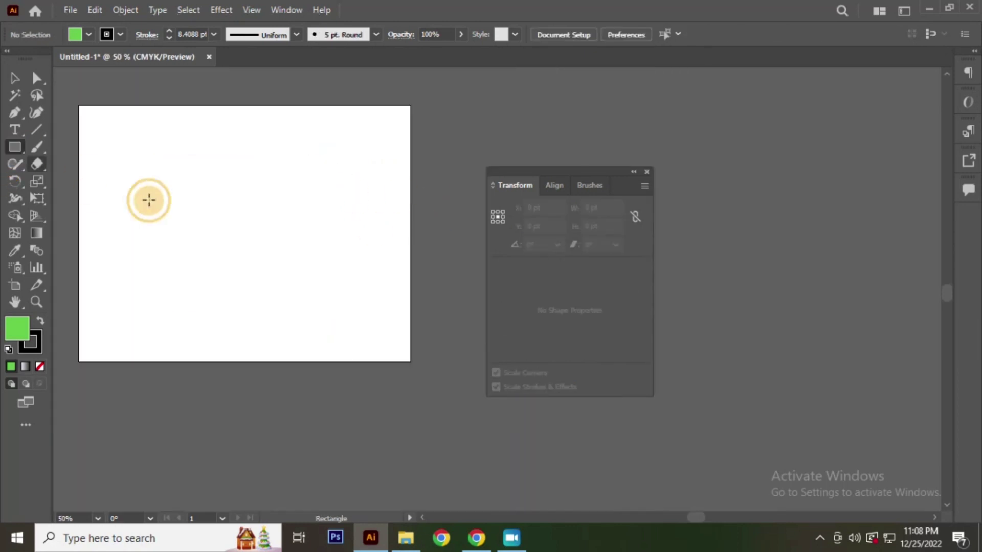
{"action": "left_click_drag", "start_coordinate": [125, 151], "coordinate": [336, 333]}
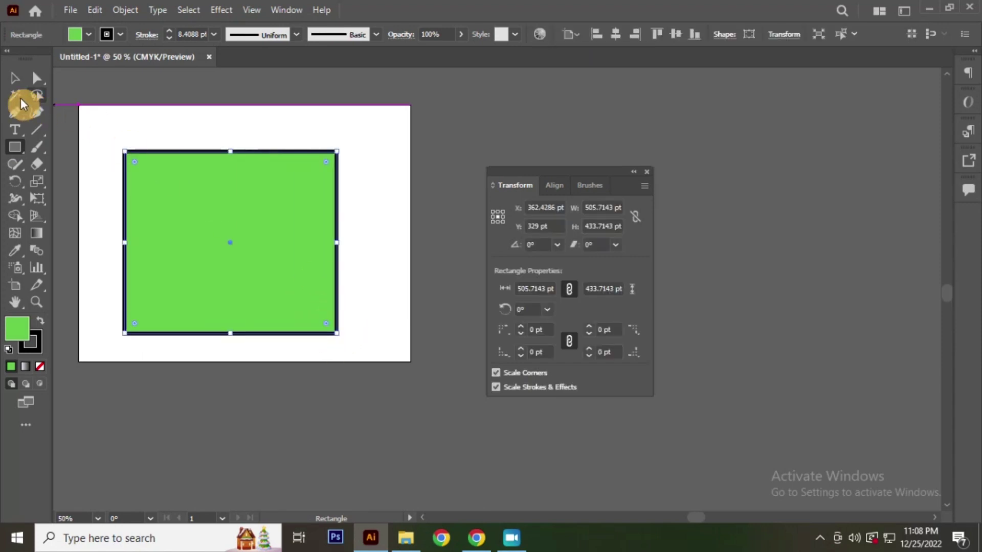
{"action": "left_click", "coordinate": [14, 78]}
{"action": "left_click_drag", "start_coordinate": [272, 213], "coordinate": [286, 203]}
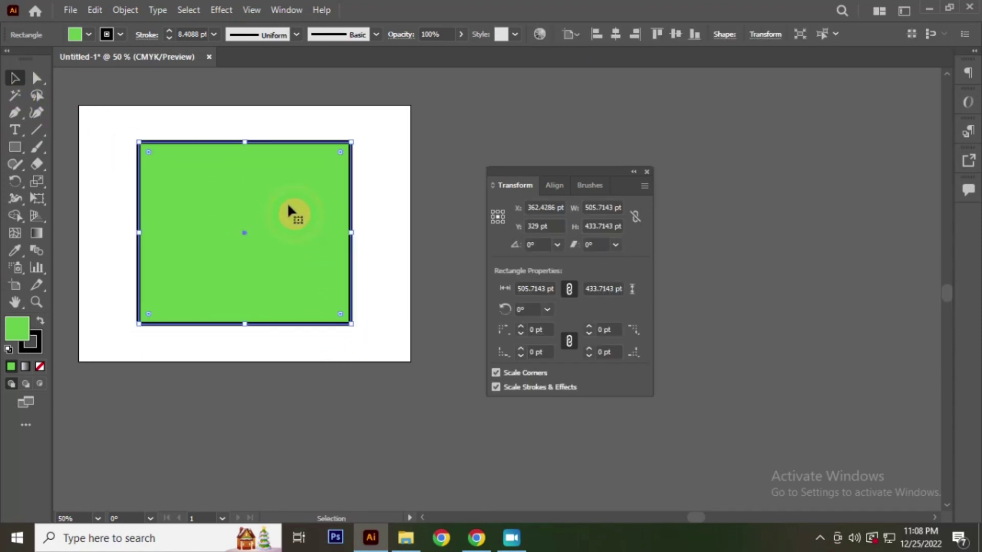
Set the rectangle's stroke weight to 10 pt and reselect it to view the stroke
{"action": "left_click", "coordinate": [213, 33]}
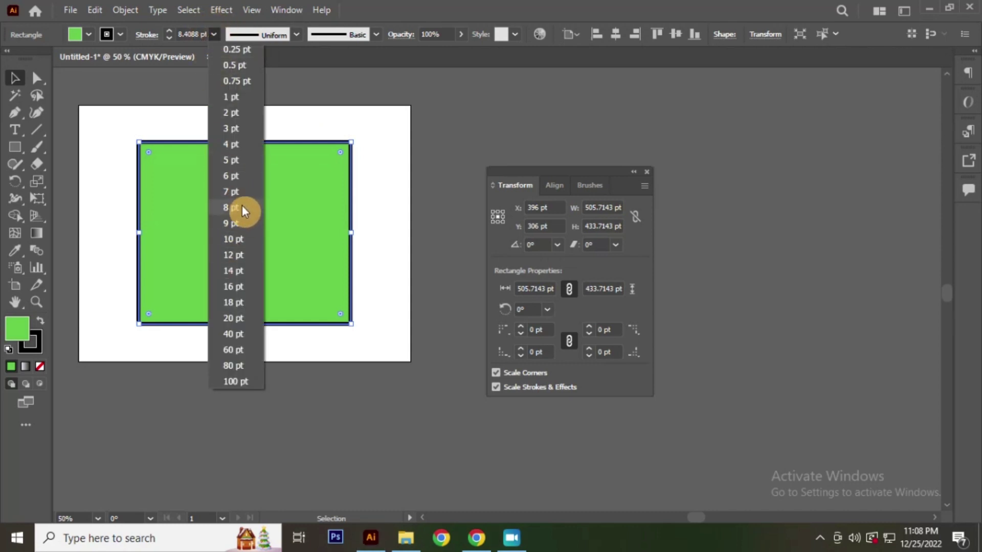
{"action": "left_click", "coordinate": [235, 240]}
{"action": "left_click", "coordinate": [391, 162]}
{"action": "scroll", "coordinate": [345, 150], "scroll_direction": "up", "scroll_amount": 3}
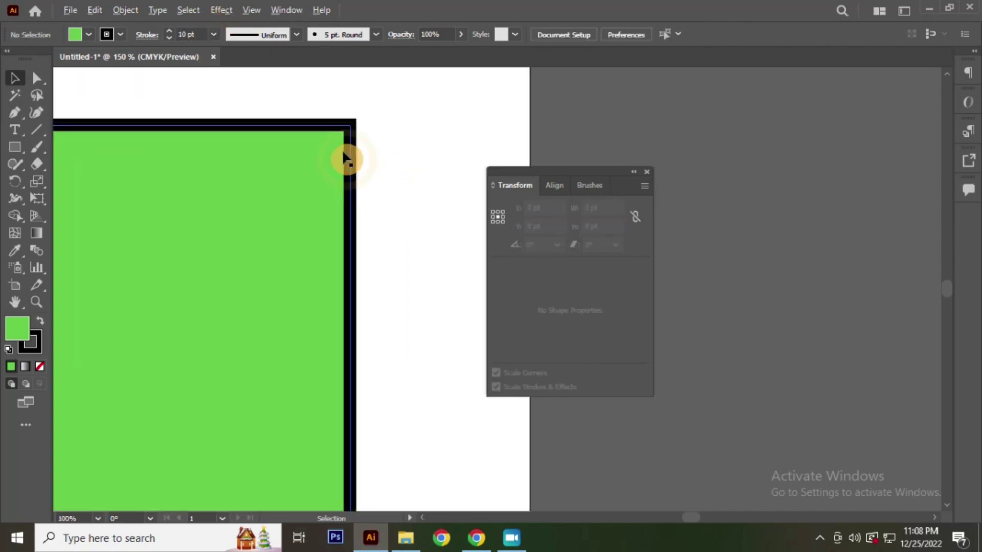
{"action": "left_click", "coordinate": [328, 143]}
{"action": "scroll", "coordinate": [414, 153], "scroll_direction": "down", "scroll_amount": 2}
{"action": "scroll", "coordinate": [404, 166], "scroll_direction": "up", "scroll_amount": 2}
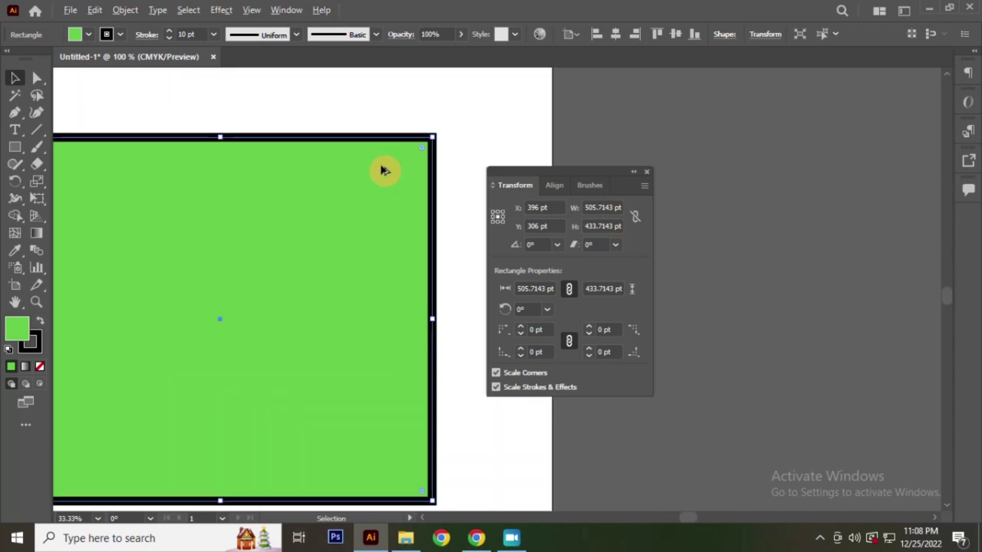
{"action": "scroll", "coordinate": [388, 164], "scroll_direction": "down", "scroll_amount": 1}
{"action": "left_click", "coordinate": [437, 199]}
{"action": "left_click", "coordinate": [382, 179]}
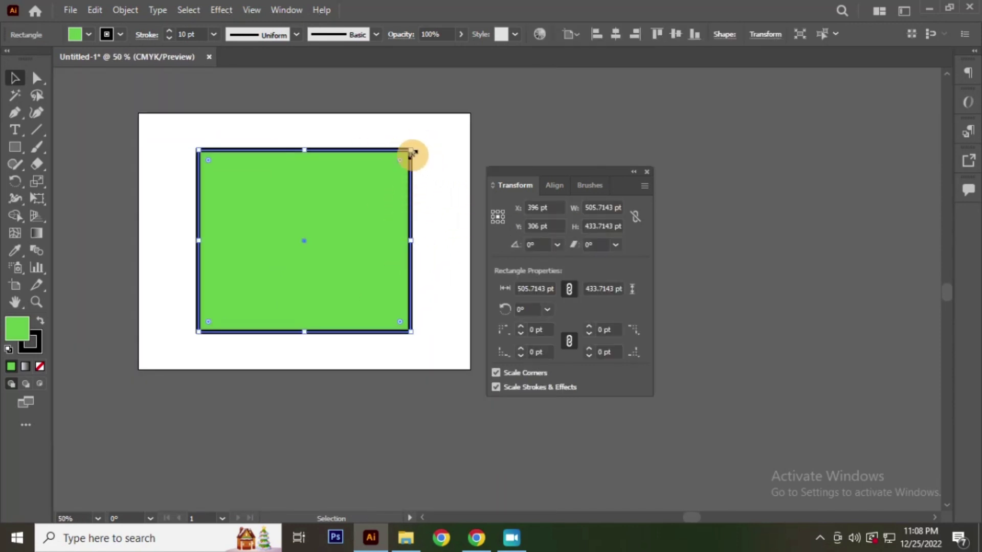
{"action": "left_click_drag", "start_coordinate": [413, 151], "coordinate": [337, 224]}
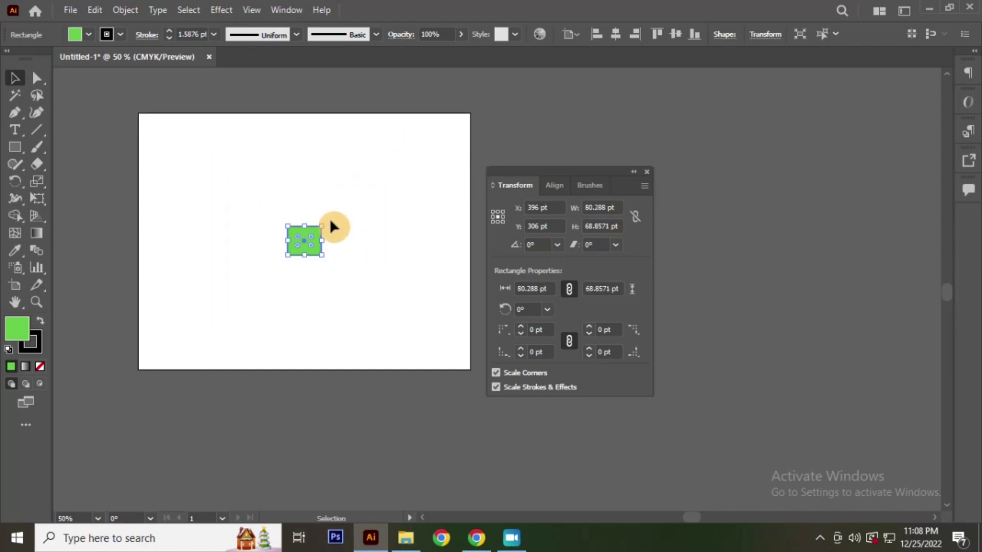
{"action": "scroll", "coordinate": [317, 244], "scroll_direction": "up", "scroll_amount": 4}
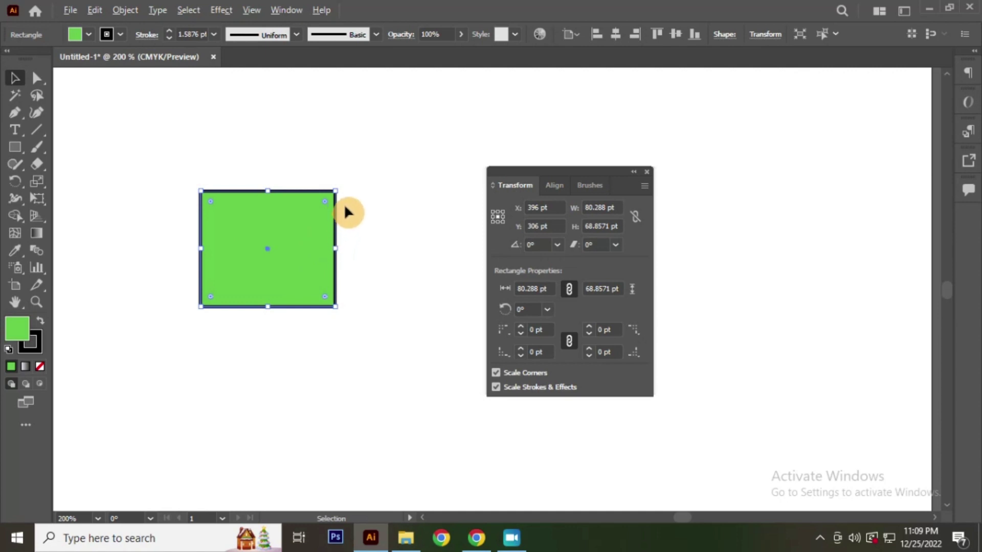
{"action": "scroll", "coordinate": [346, 211], "scroll_direction": "up", "scroll_amount": 4}
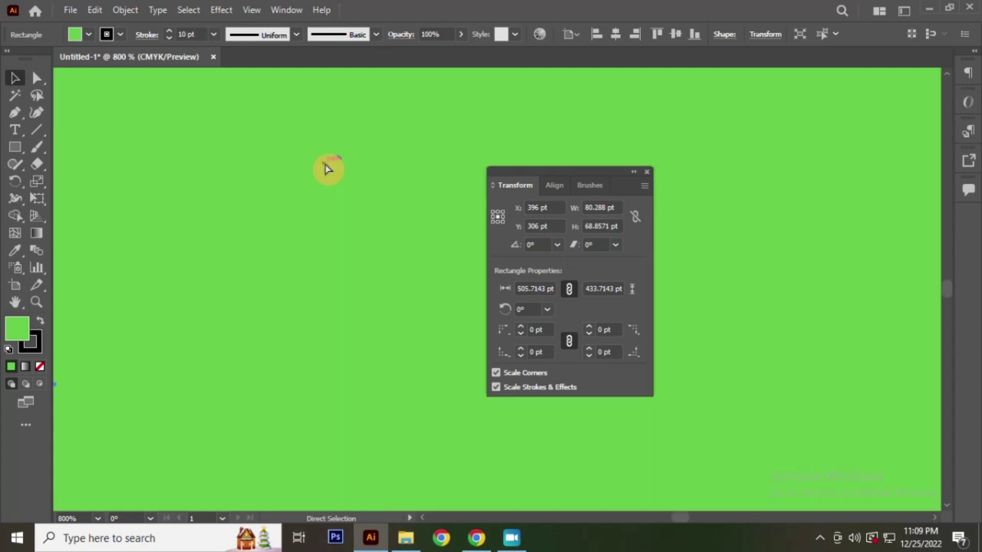
{"action": "key", "text": "ctrl+z"}
{"action": "scroll", "coordinate": [271, 244], "scroll_direction": "down", "scroll_amount": 8}
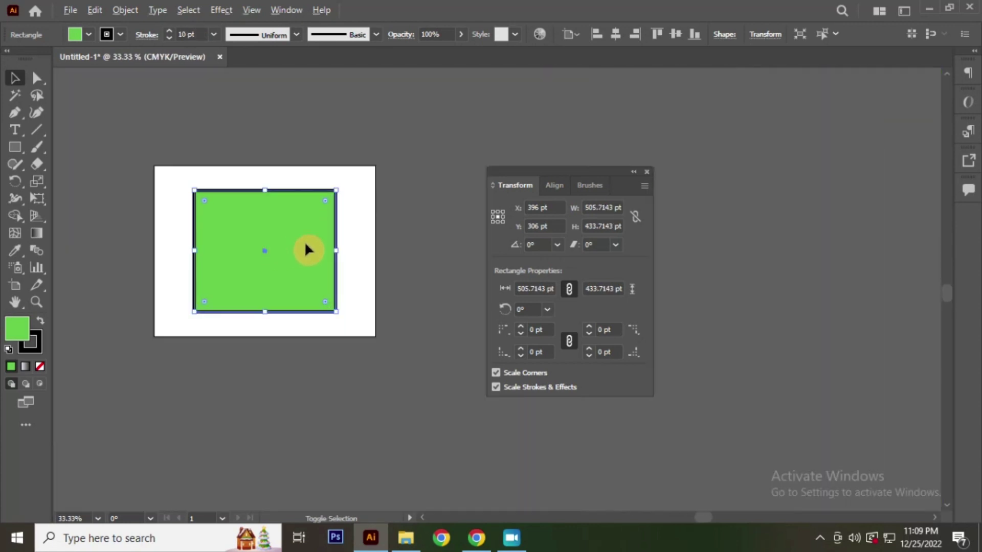
{"action": "scroll", "coordinate": [358, 177], "scroll_direction": "up", "scroll_amount": 2}
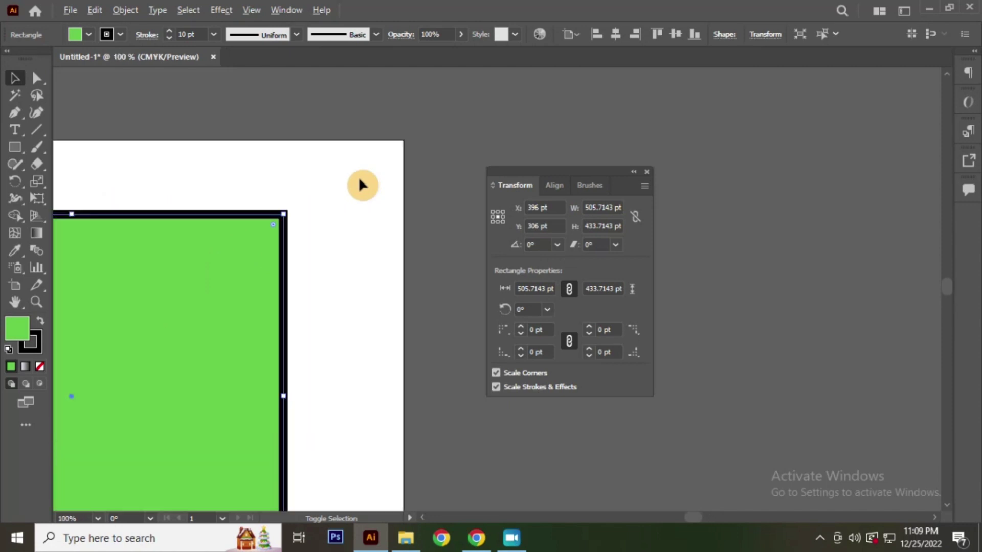
Turn off Scale Strokes & Effects, shrink the rectangle to about 47 × 41 pt, then undo
{"action": "left_click", "coordinate": [496, 387]}
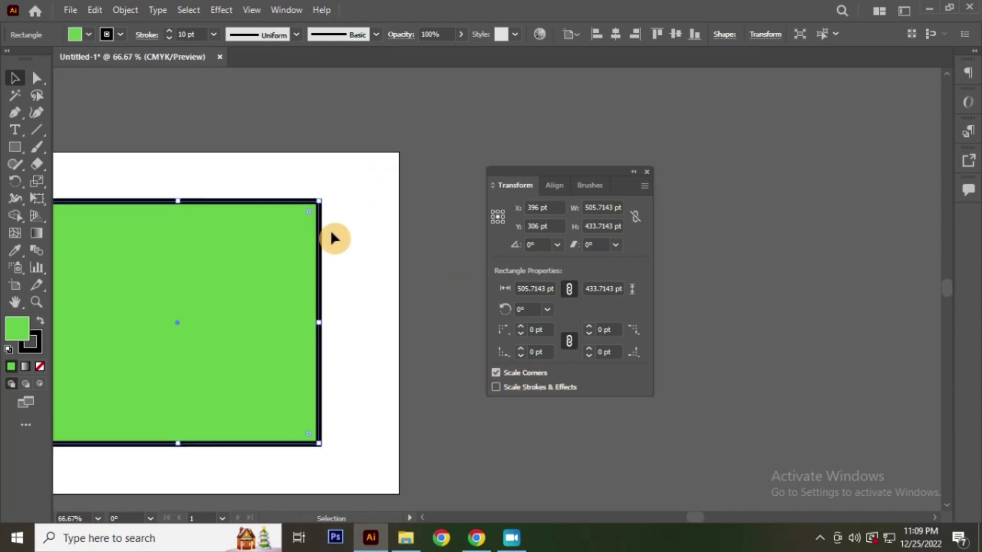
{"action": "left_click_drag", "start_coordinate": [314, 201], "coordinate": [257, 271]}
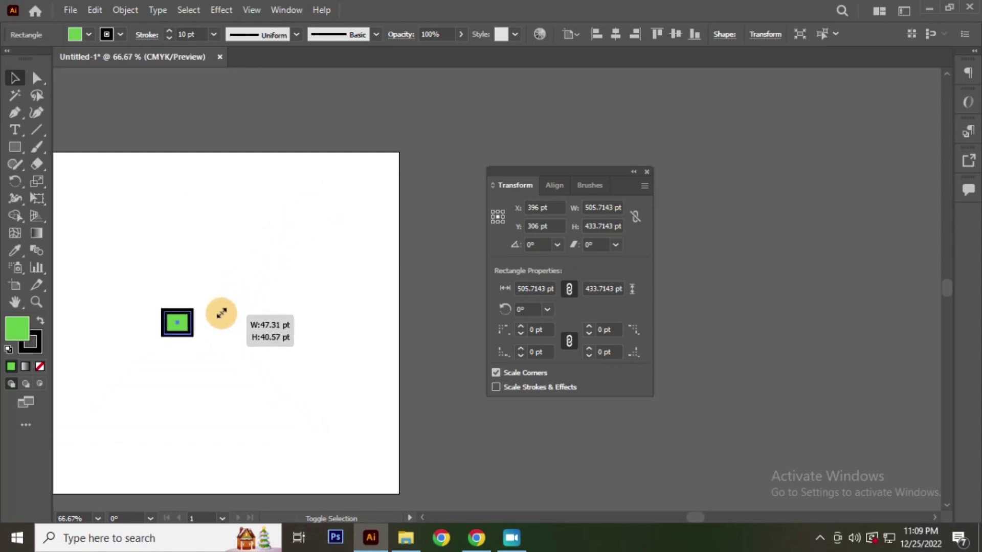
{"action": "left_click_drag", "start_coordinate": [257, 271], "coordinate": [222, 302]}
{"action": "scroll", "coordinate": [173, 338], "scroll_direction": "up", "scroll_amount": 4}
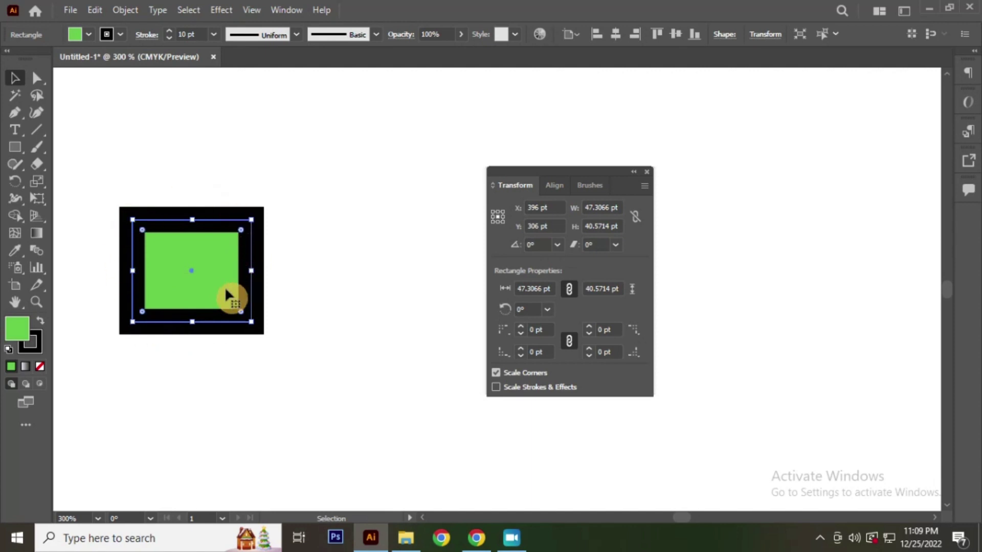
{"action": "scroll", "coordinate": [207, 253], "scroll_direction": "down", "scroll_amount": 2}
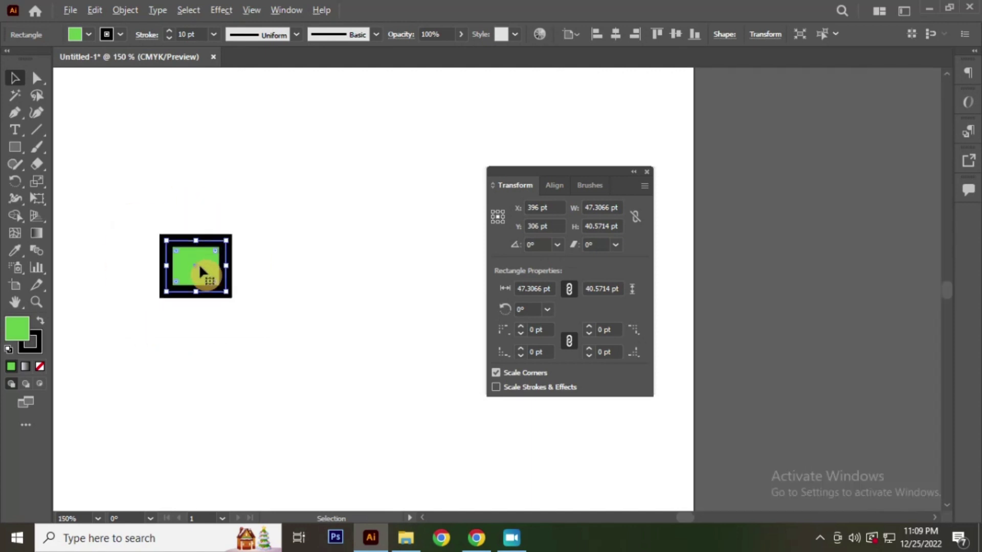
{"action": "scroll", "coordinate": [199, 263], "scroll_direction": "down", "scroll_amount": 3}
{"action": "key", "text": "ctrl+z"}
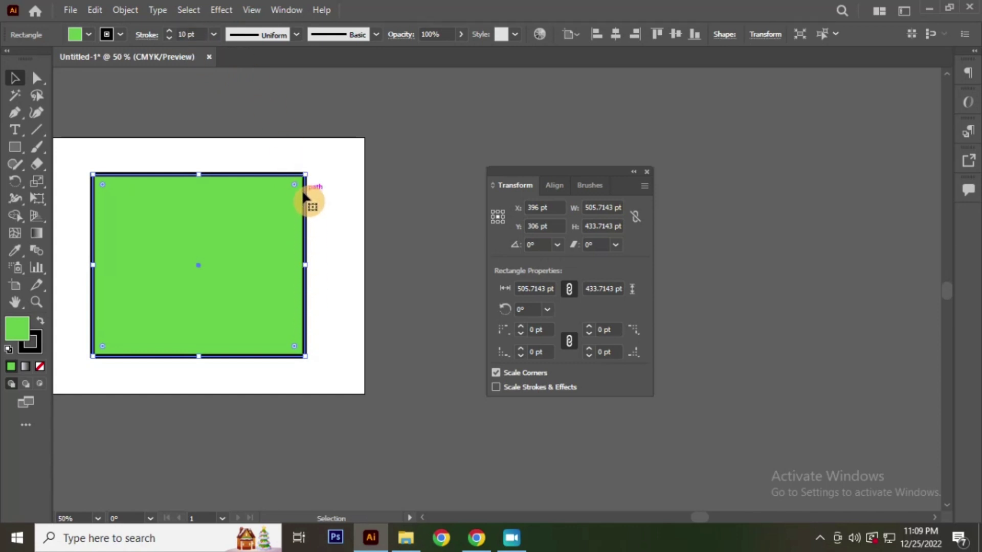
Shrink the rectangle to about 80 × 69 pt and then tiny, undoing each time
{"action": "left_click_drag", "start_coordinate": [305, 175], "coordinate": [253, 224]}
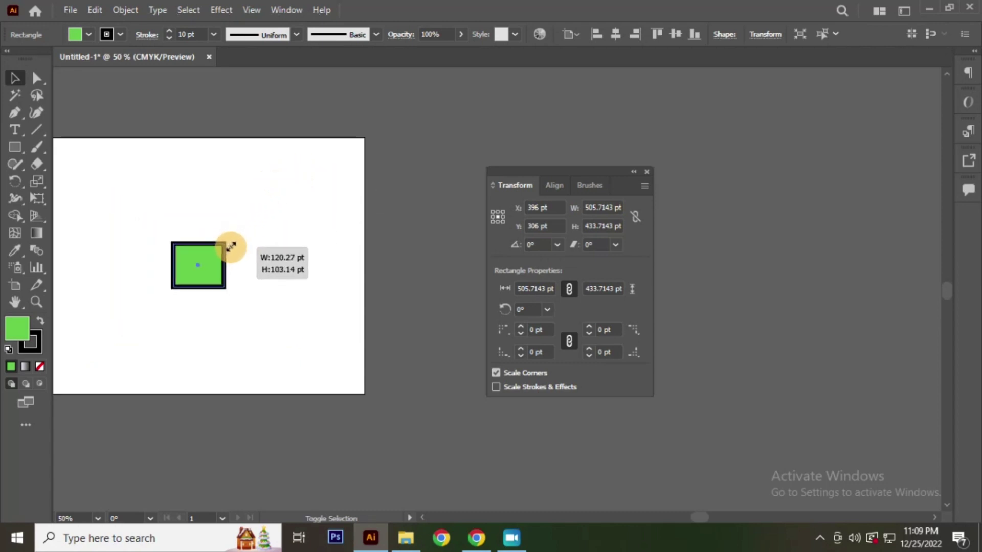
{"action": "left_click_drag", "start_coordinate": [252, 224], "coordinate": [221, 250]}
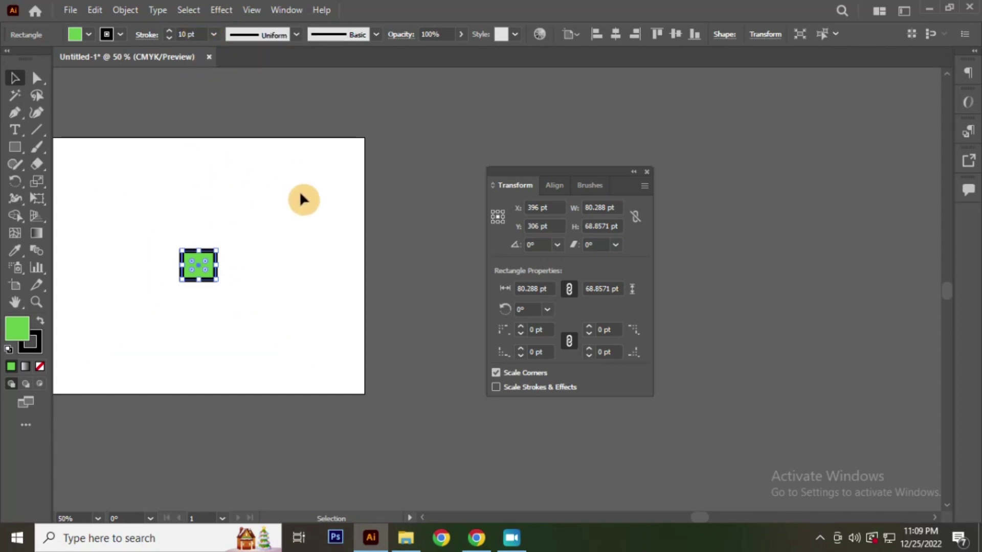
{"action": "key", "text": "ctrl+z"}
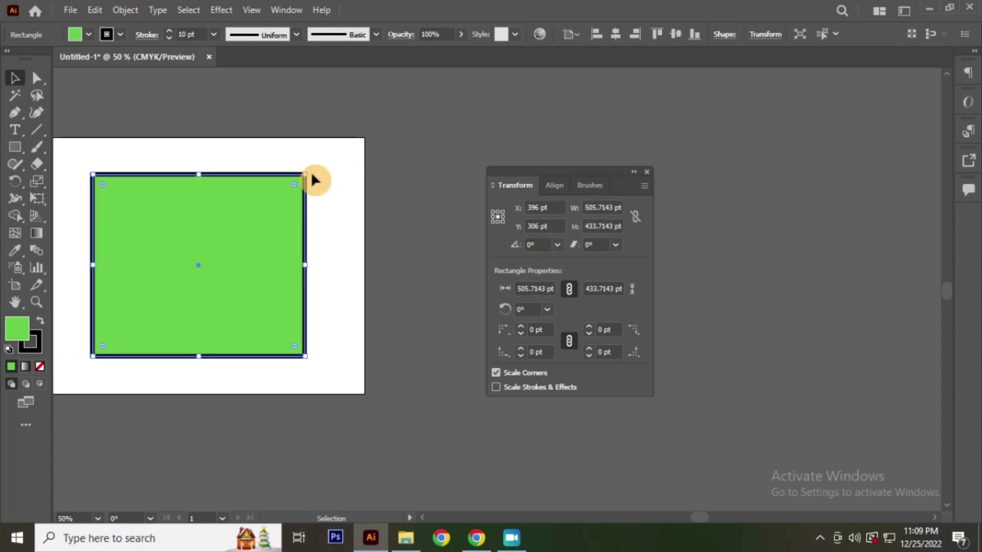
{"action": "left_click_drag", "start_coordinate": [303, 179], "coordinate": [212, 260]}
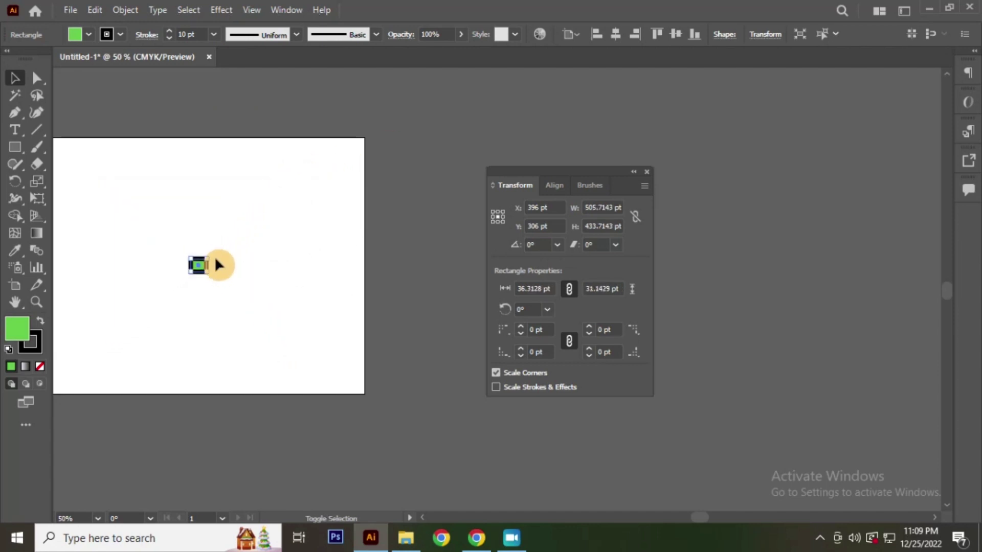
{"action": "key", "text": "ctrl+z"}
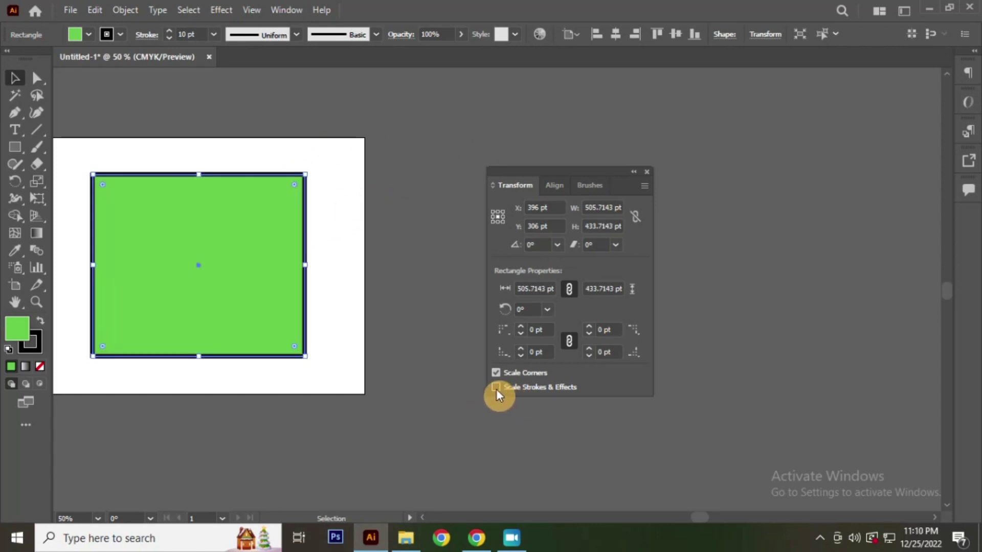
Re-enable Scale Strokes & Effects, shrink the rectangle so its stroke thins, then undo
{"action": "left_click", "coordinate": [496, 387]}
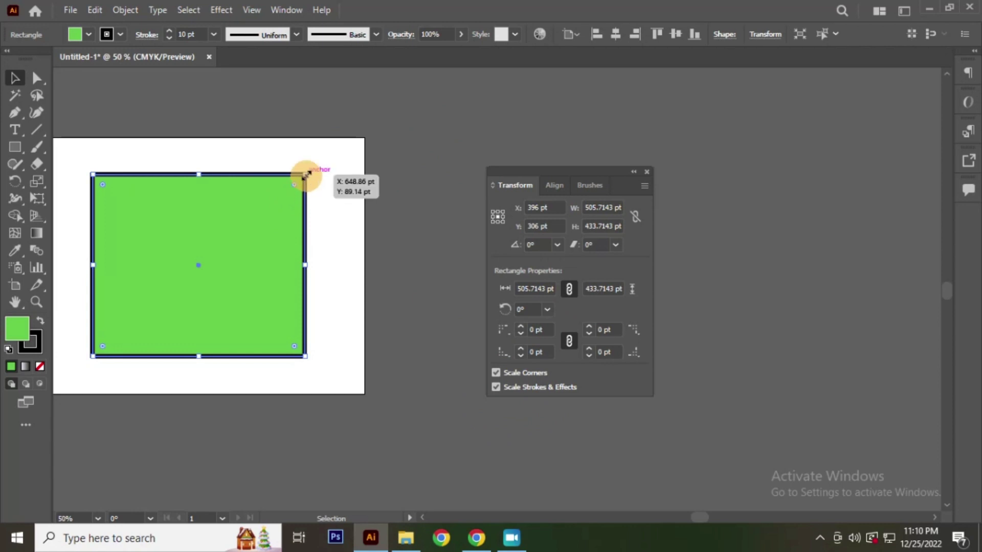
{"action": "left_click_drag", "start_coordinate": [306, 175], "coordinate": [214, 251]}
{"action": "scroll", "coordinate": [213, 261], "scroll_direction": "up", "scroll_amount": 5}
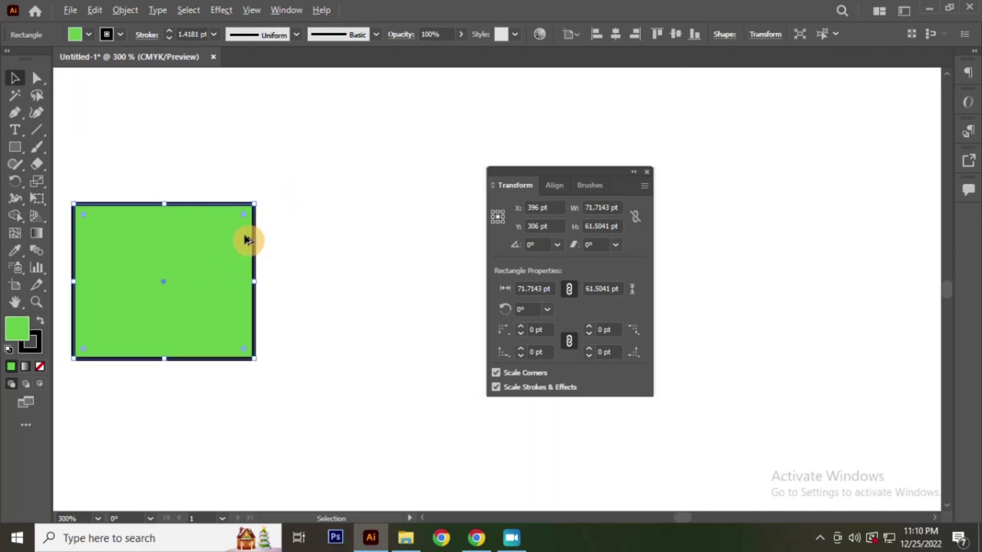
{"action": "scroll", "coordinate": [245, 241], "scroll_direction": "down", "scroll_amount": 4}
{"action": "scroll", "coordinate": [248, 238], "scroll_direction": "up", "scroll_amount": 1}
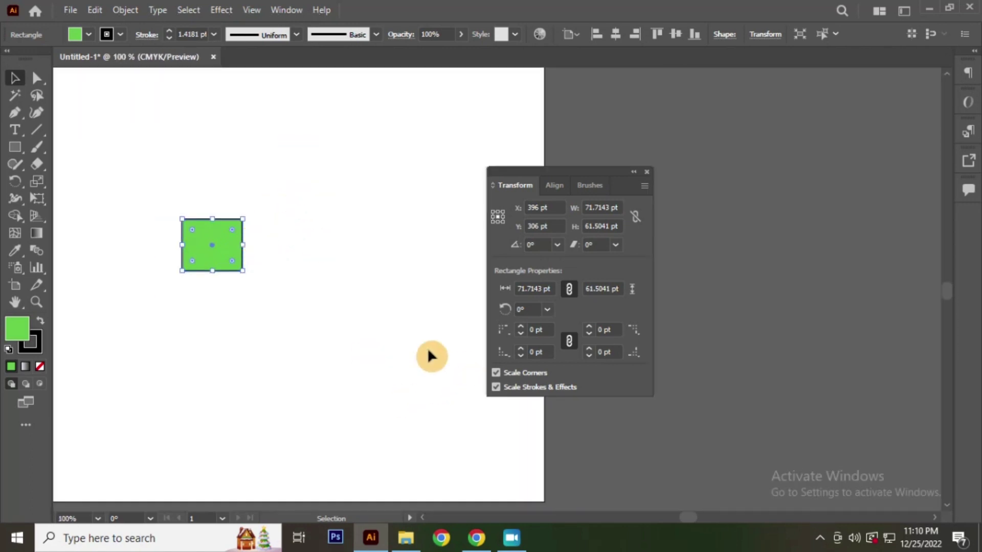
{"action": "key", "text": "ctrl+z"}
Reselect the green rectangle and shrink it to about 92 × 79 pt
{"action": "scroll", "coordinate": [296, 373], "scroll_direction": "down", "scroll_amount": 1}
{"action": "scroll", "coordinate": [298, 374], "scroll_direction": "down", "scroll_amount": 1}
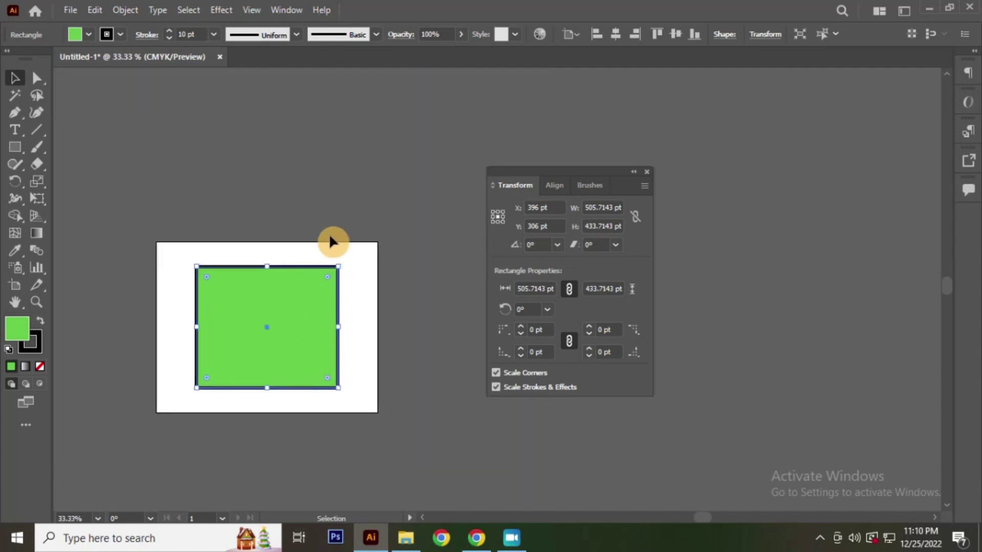
{"action": "left_click", "coordinate": [332, 256]}
{"action": "left_click", "coordinate": [319, 288]}
{"action": "scroll", "coordinate": [319, 288], "scroll_direction": "up", "scroll_amount": 2}
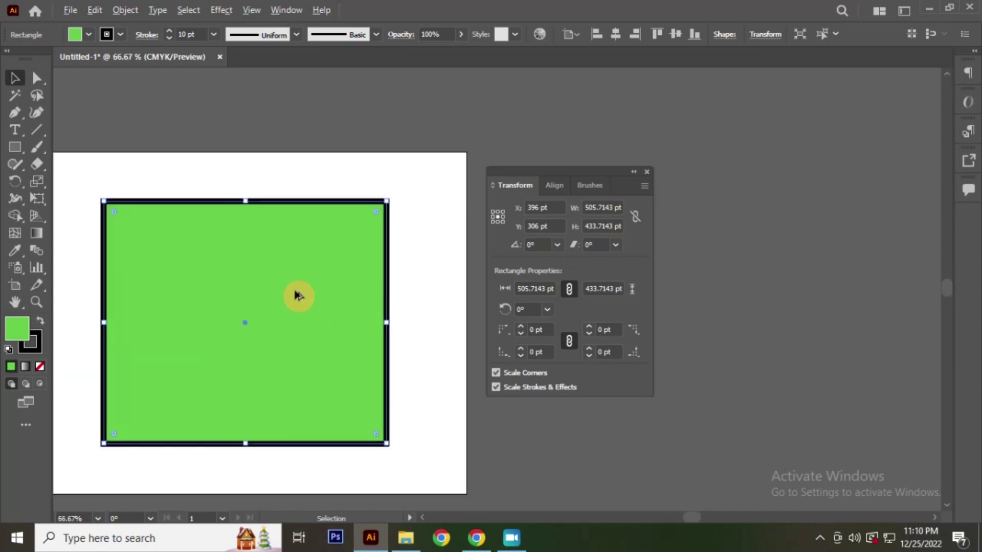
{"action": "scroll", "coordinate": [296, 294], "scroll_direction": "down", "scroll_amount": 1}
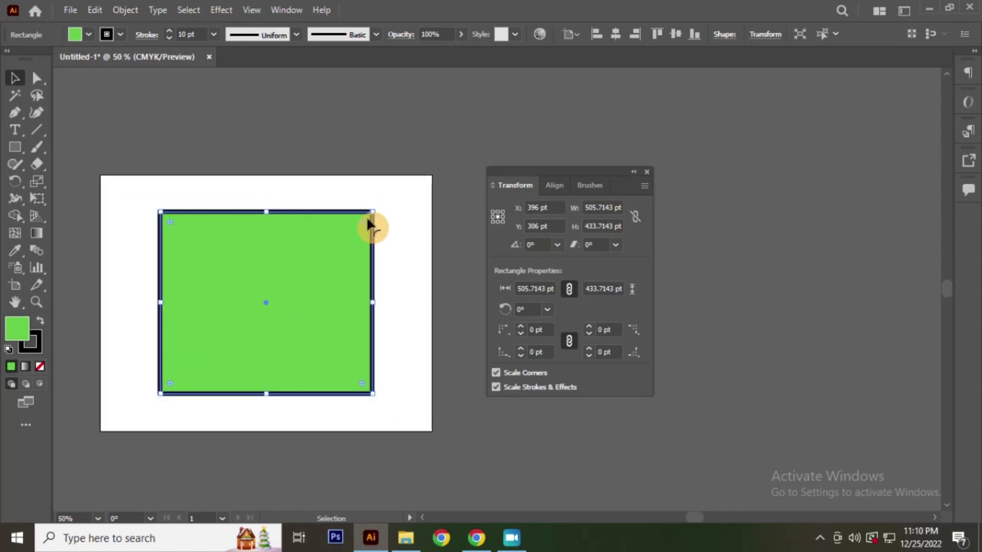
{"action": "left_click_drag", "start_coordinate": [371, 212], "coordinate": [297, 285]}
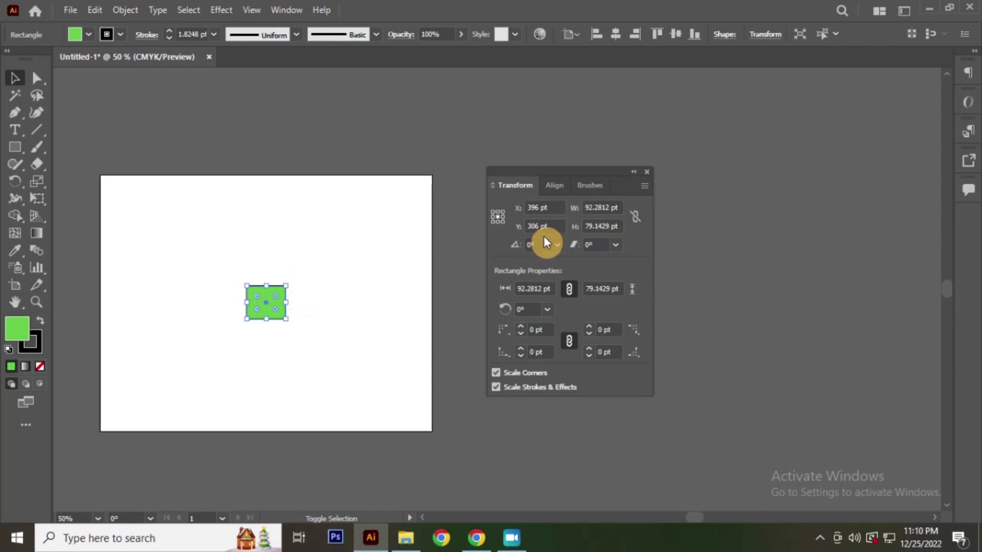
With Scale Strokes & Effects off, enlarge the small rectangle twice, undoing each time; stroke stays 1.82 pt
{"action": "left_click", "coordinate": [495, 387]}
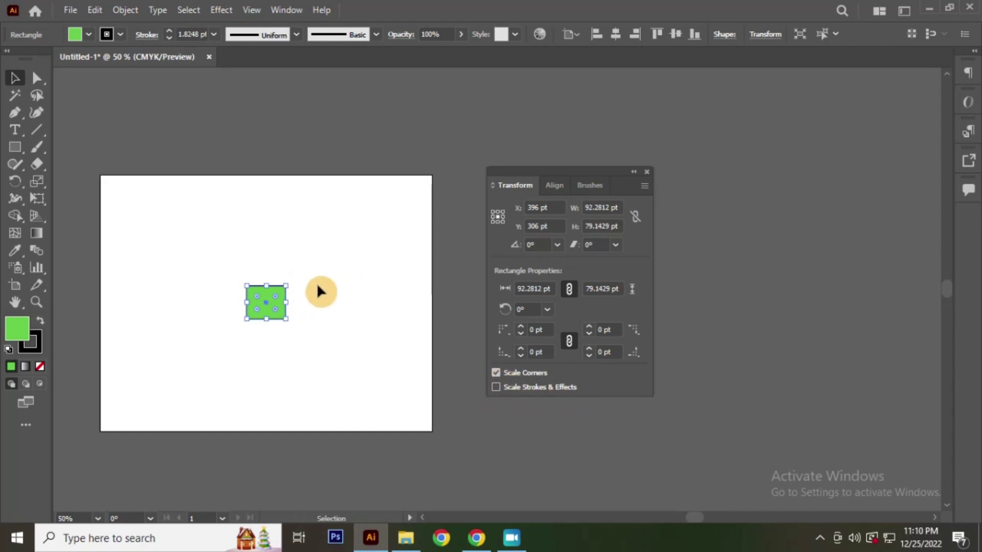
{"action": "left_click_drag", "start_coordinate": [284, 285], "coordinate": [400, 199]}
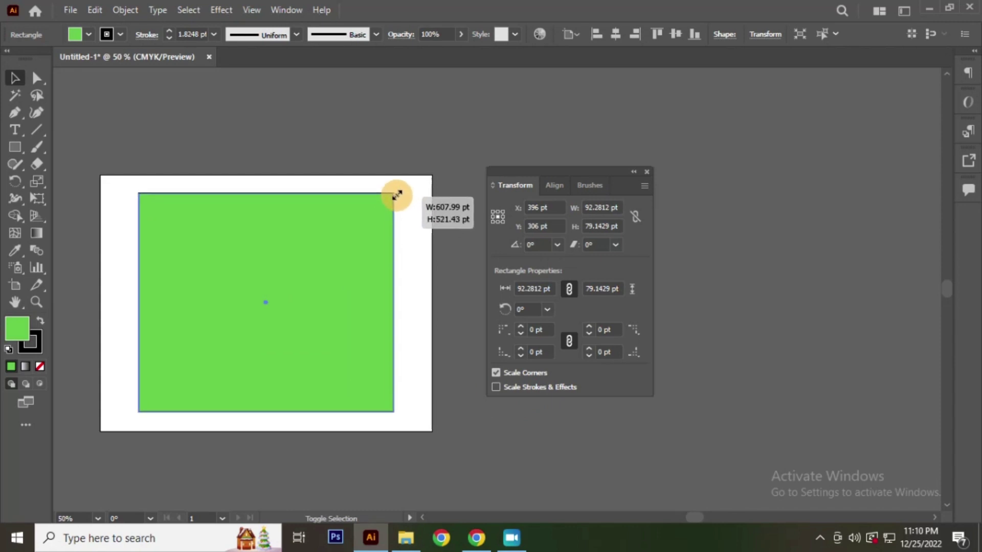
{"action": "key", "text": "ctrl+z"}
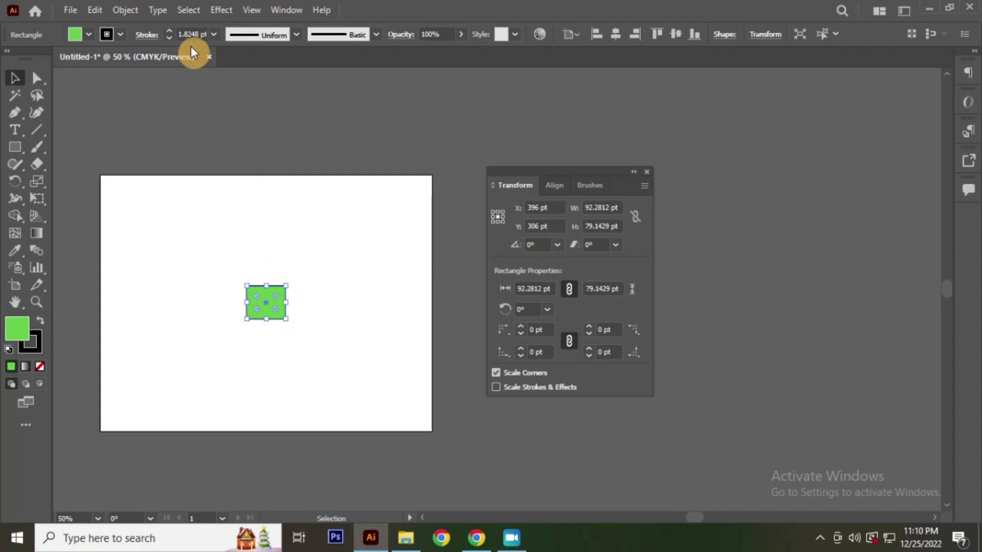
{"action": "left_click_drag", "start_coordinate": [286, 285], "coordinate": [389, 188]}
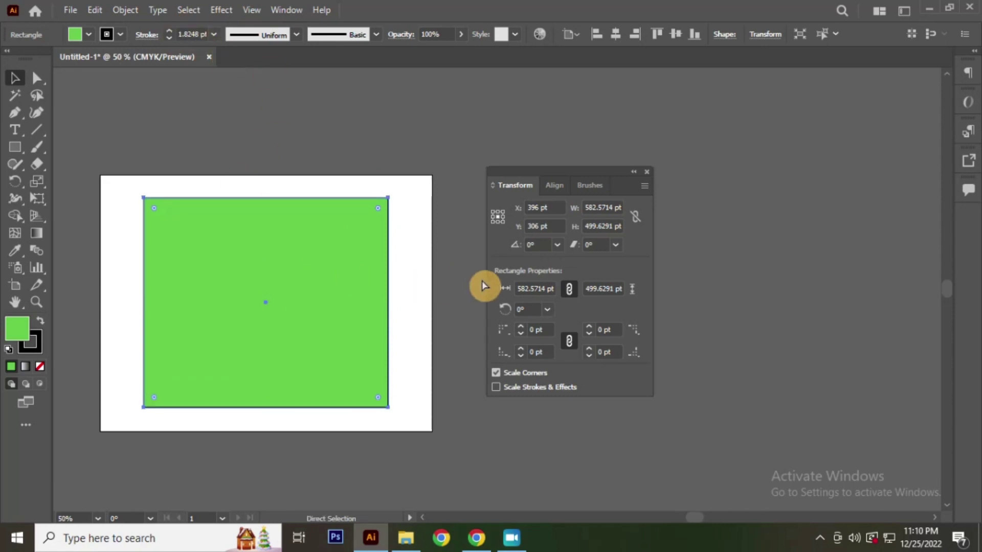
{"action": "key", "text": "ctrl+z"}
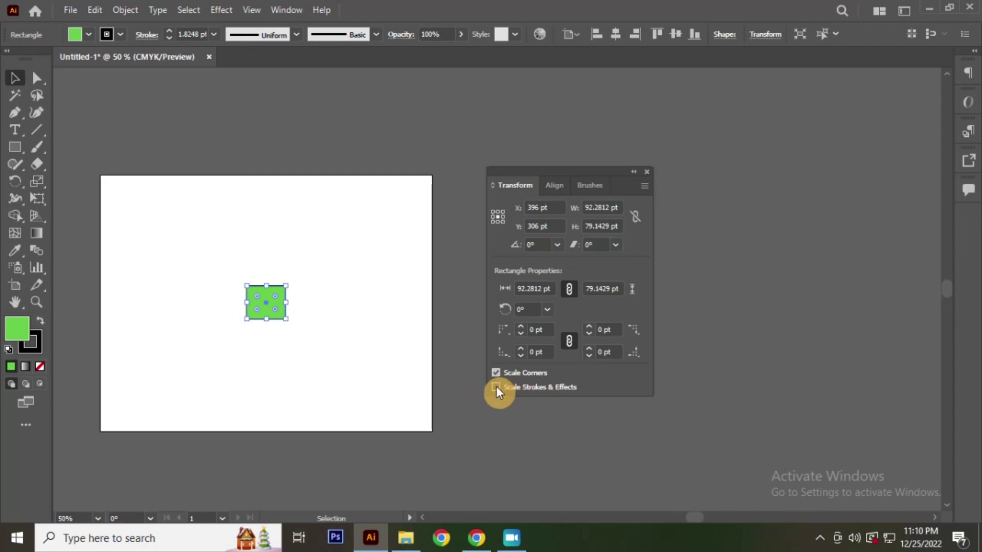
Re-enable Scale Strokes & Effects and enlarge the rectangle so its stroke thickens to about 12.26 pt
{"action": "left_click", "coordinate": [496, 387]}
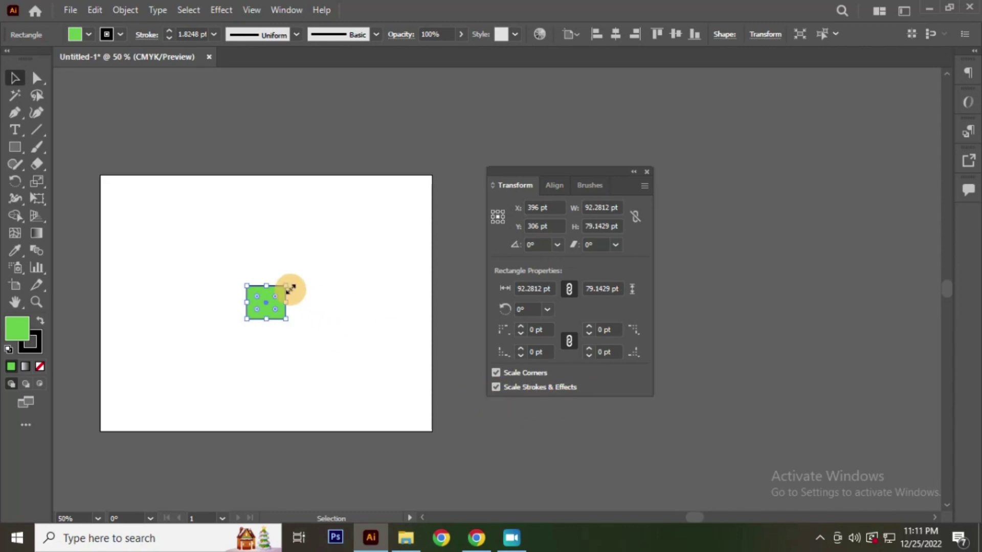
{"action": "left_click_drag", "start_coordinate": [288, 285], "coordinate": [400, 192]}
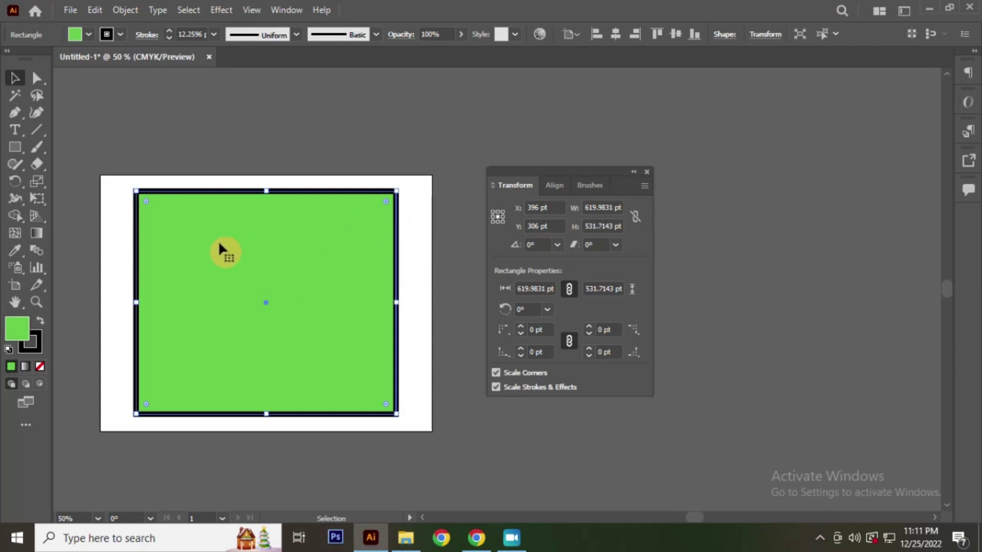
Hide the Transform panel's stroke and corner scaling options, then show them again
{"action": "left_click", "coordinate": [287, 128]}
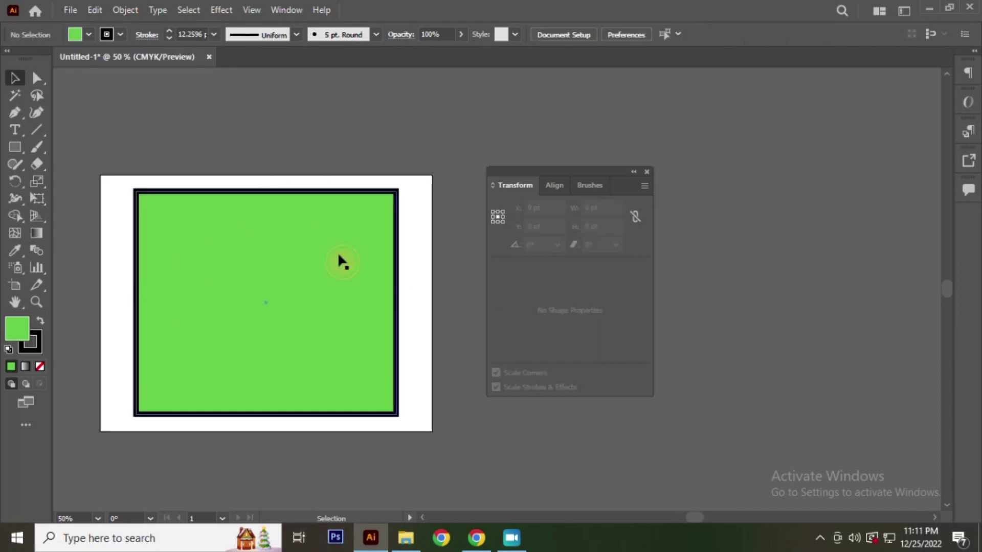
{"action": "left_click", "coordinate": [342, 262]}
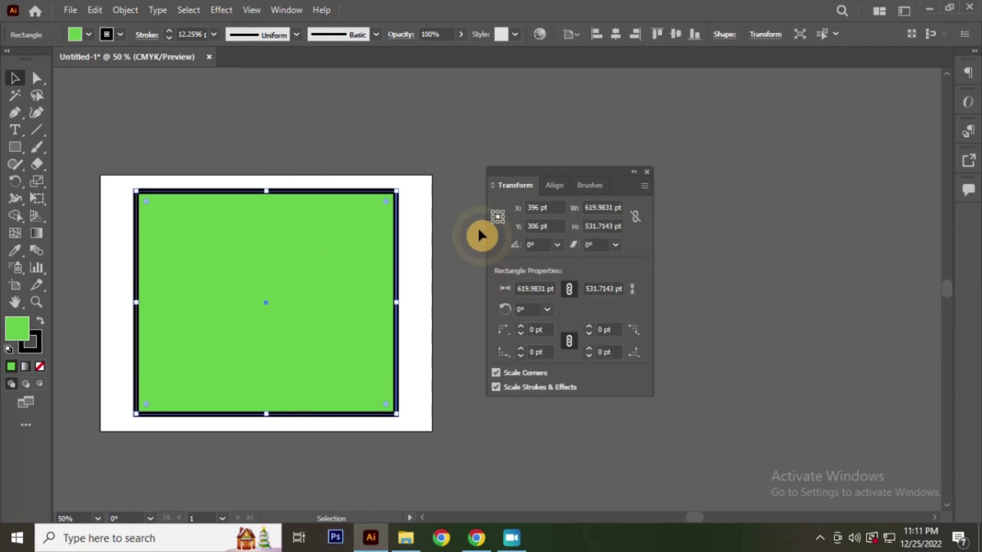
{"action": "left_click", "coordinate": [645, 186]}
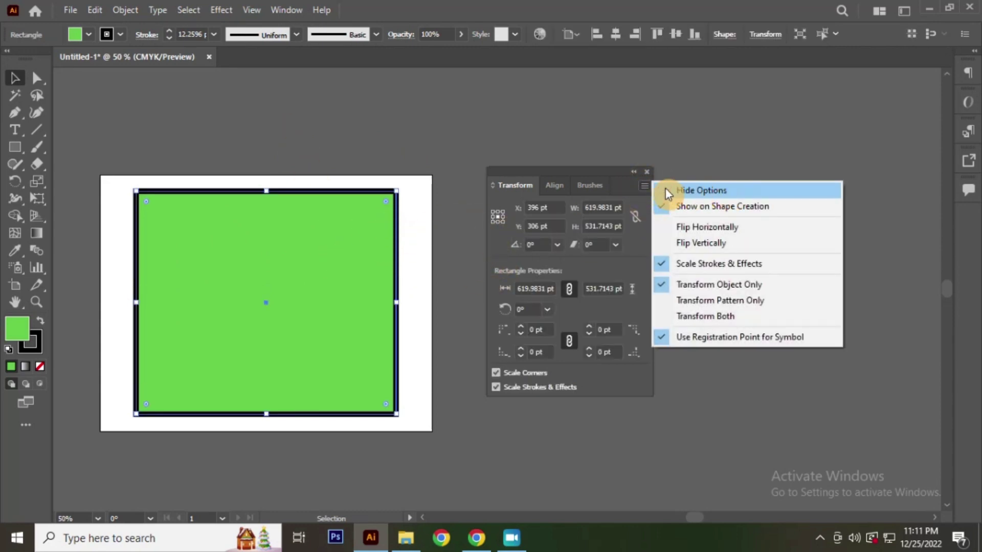
{"action": "left_click", "coordinate": [708, 189]}
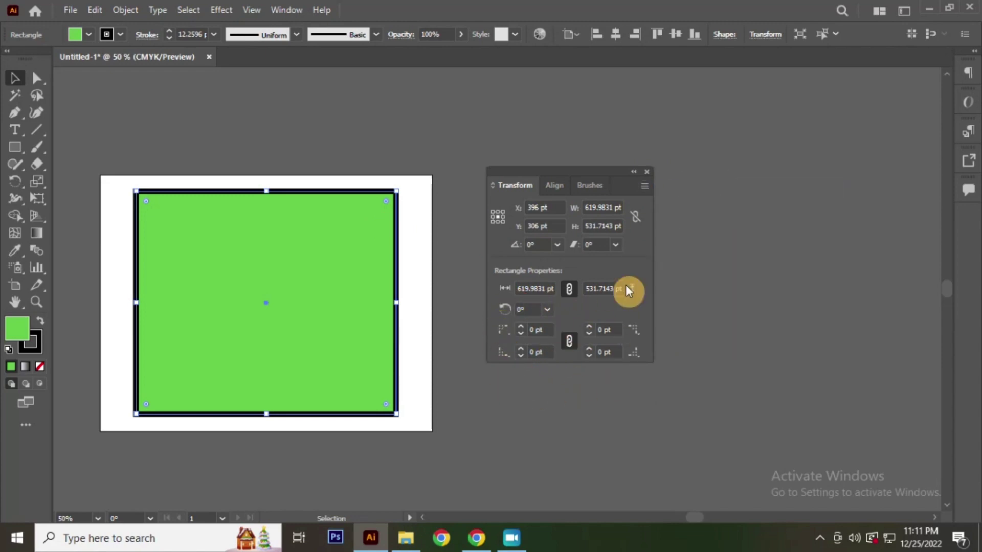
{"action": "left_click", "coordinate": [644, 187]}
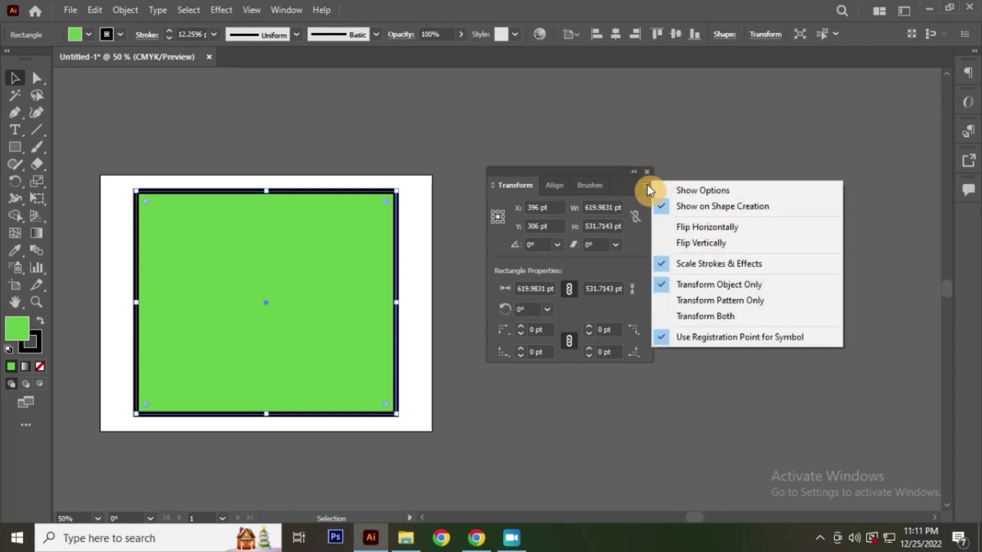
{"action": "left_click", "coordinate": [692, 191]}
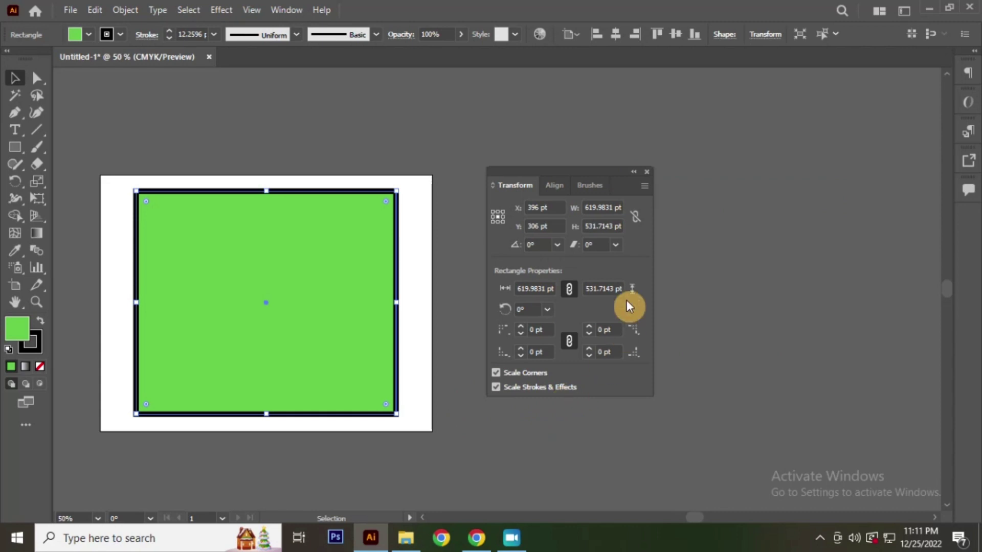
Turn off Show on Shape Creation in the Transform panel menu
{"action": "left_click", "coordinate": [646, 186]}
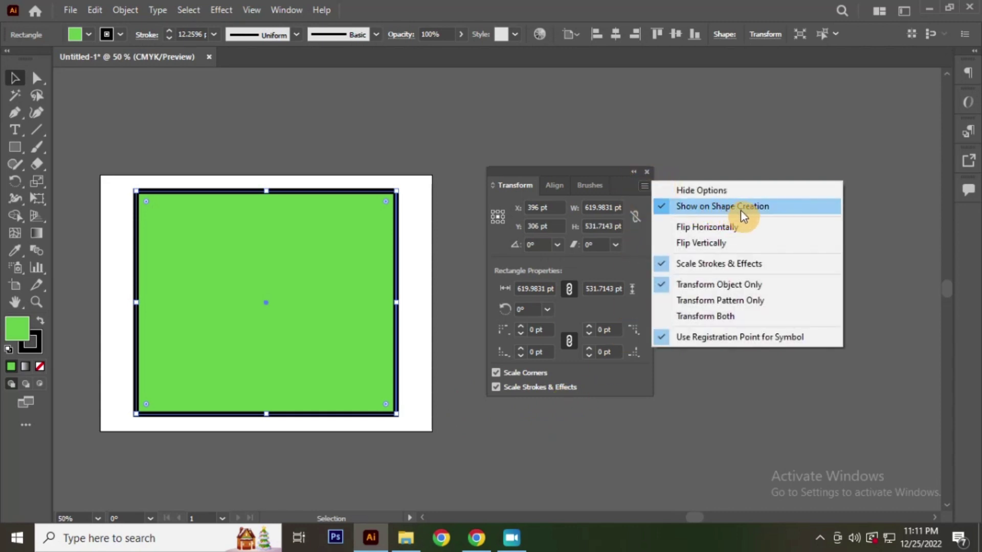
{"action": "left_click", "coordinate": [277, 136]}
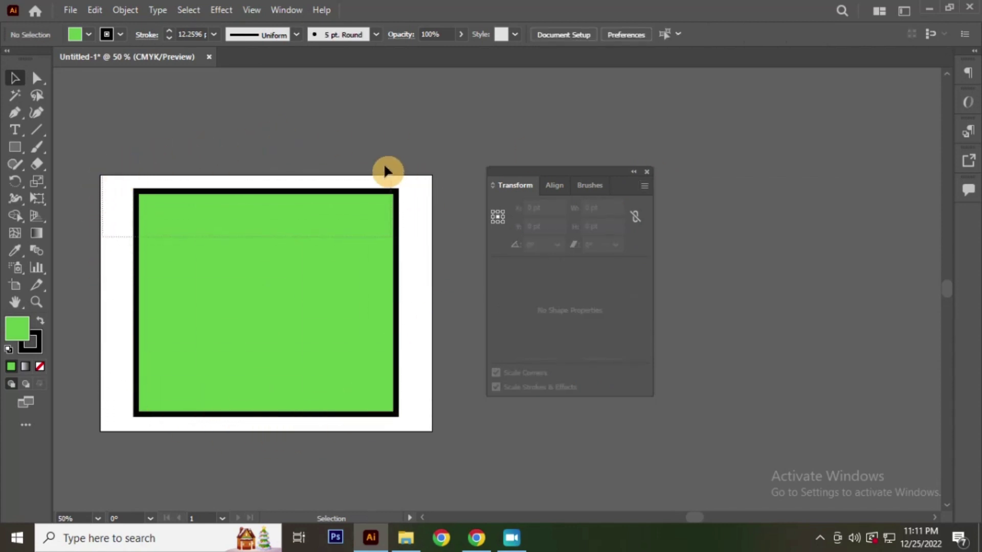
{"action": "left_click_drag", "start_coordinate": [107, 391], "coordinate": [271, 408]}
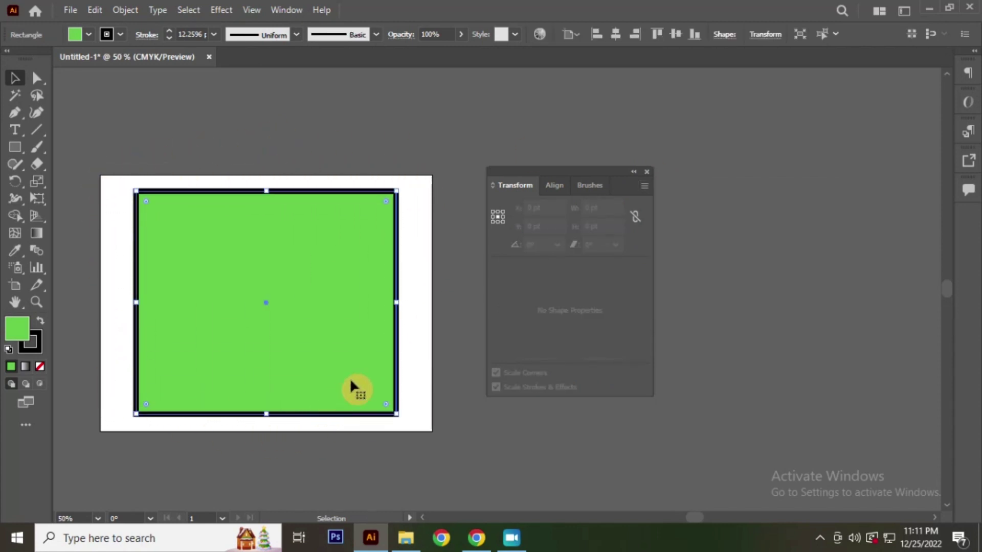
{"action": "left_click", "coordinate": [642, 187]}
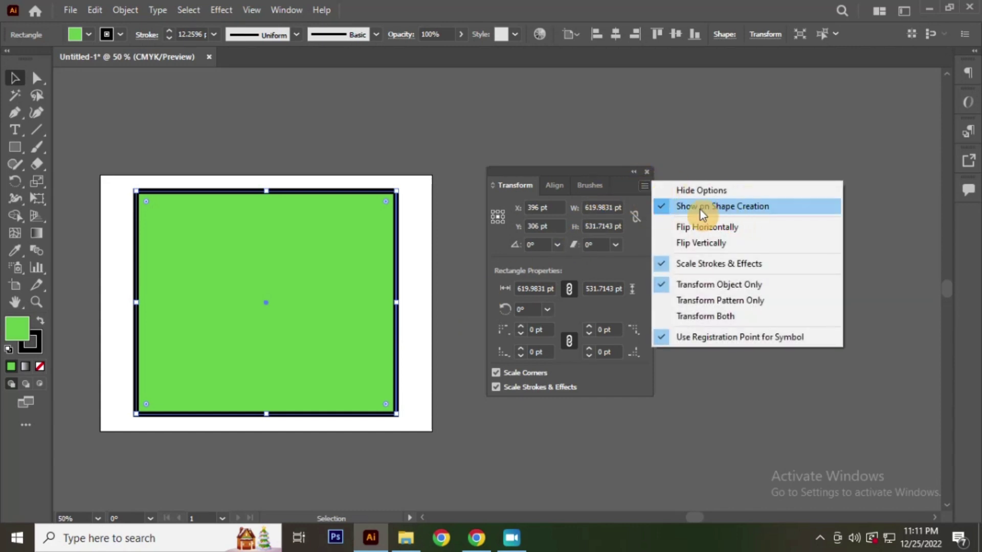
{"action": "left_click", "coordinate": [662, 205]}
Re-enable Show on Shape Creation in the Transform panel menu
{"action": "left_click", "coordinate": [272, 142]}
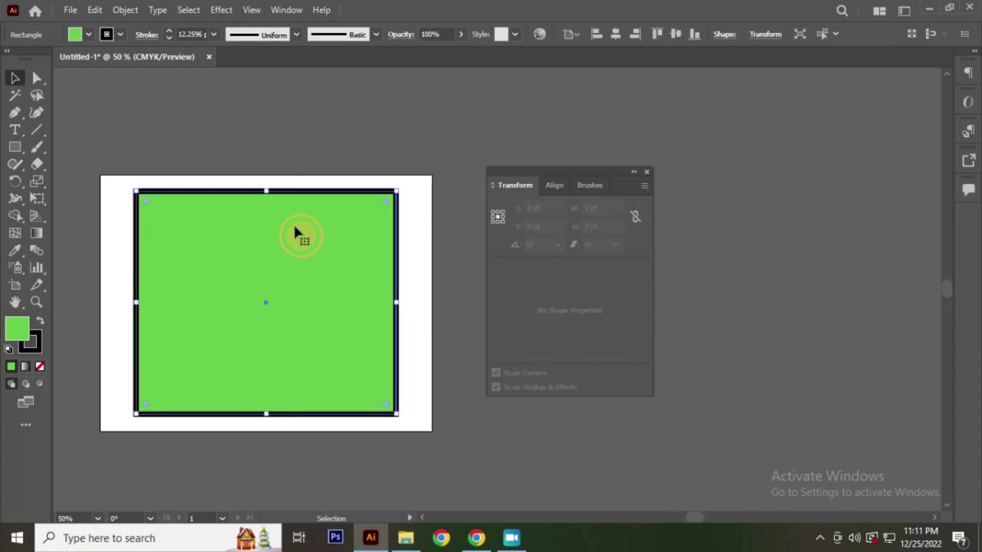
{"action": "left_click", "coordinate": [293, 224]}
{"action": "left_click", "coordinate": [645, 190]}
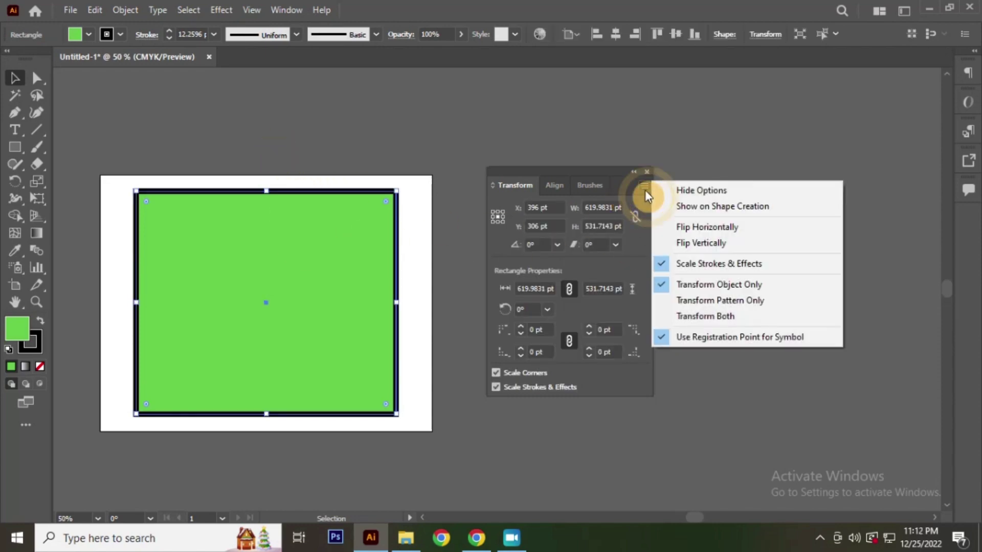
{"action": "left_click", "coordinate": [685, 215]}
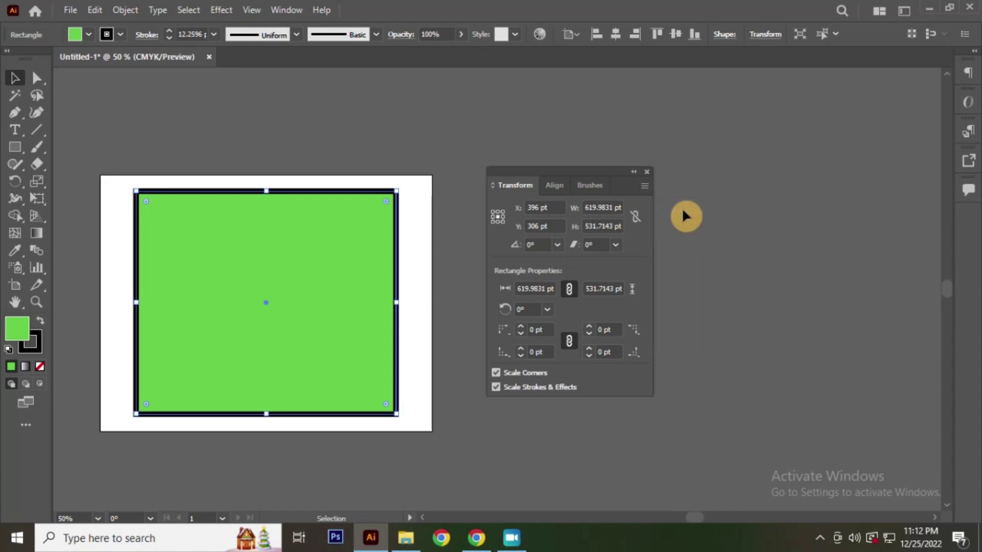
{"action": "left_click", "coordinate": [331, 148]}
{"action": "left_click", "coordinate": [381, 200]}
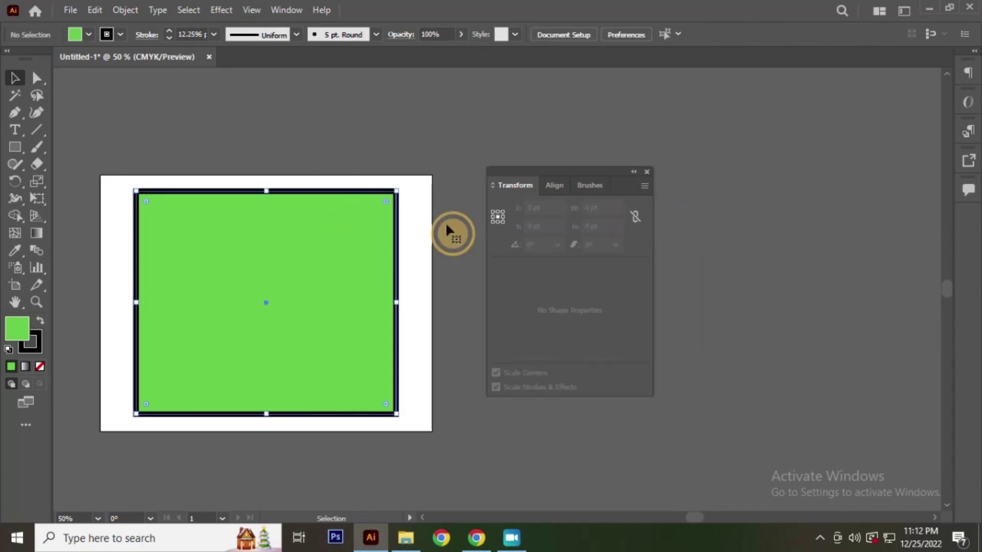
Review the Transform Object Only, Pattern Only and Both menu choices without changing them
{"action": "left_click", "coordinate": [646, 186]}
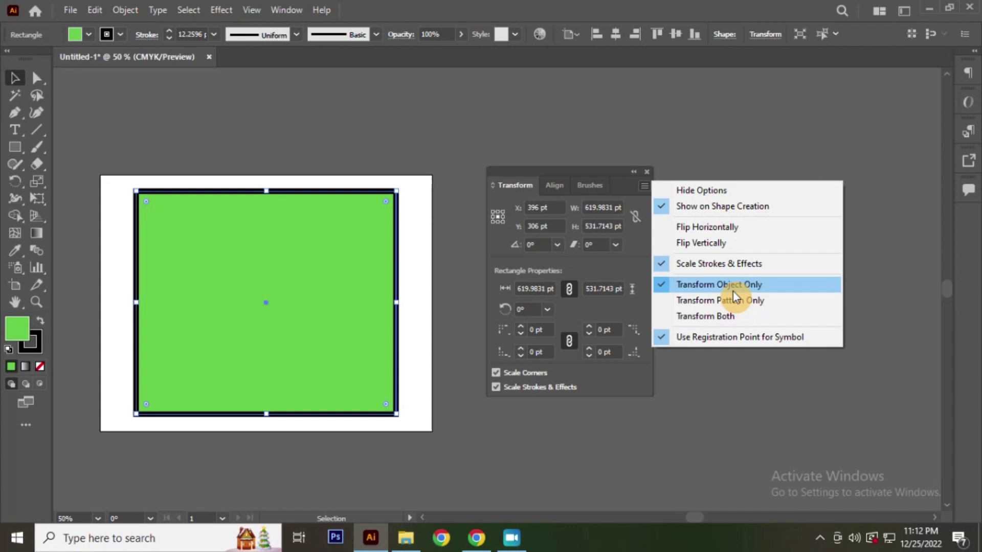
{"action": "left_click", "coordinate": [307, 211]}
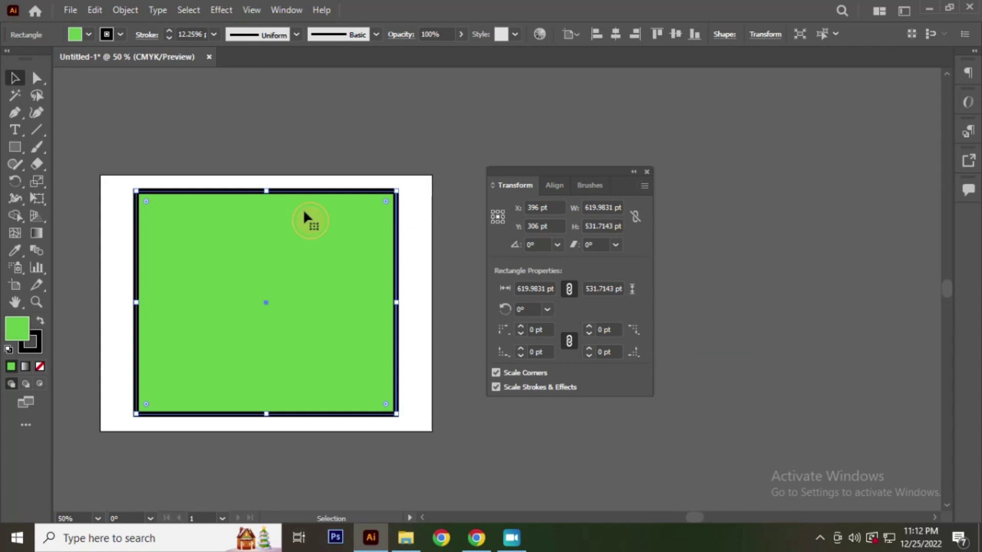
{"action": "left_click", "coordinate": [644, 185]}
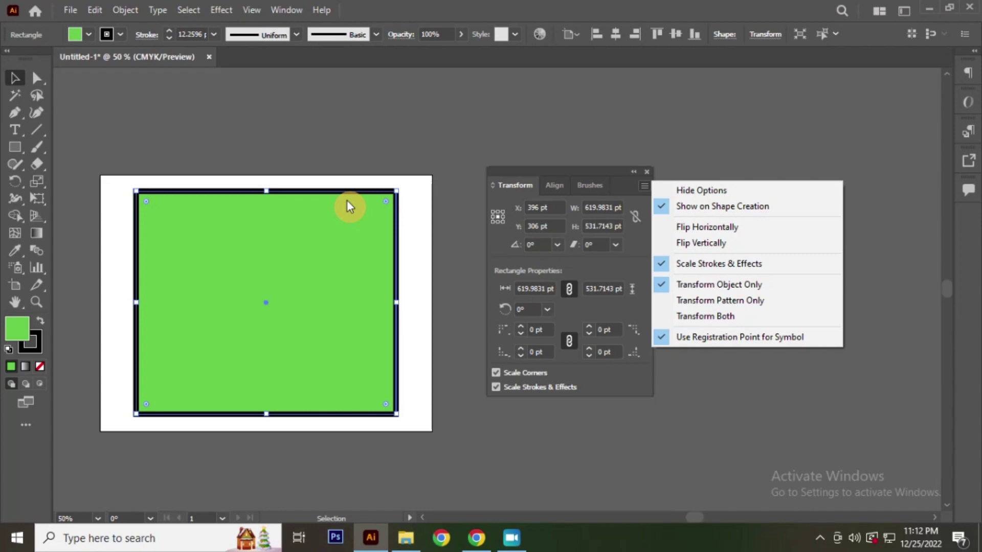
{"action": "left_click", "coordinate": [381, 154]}
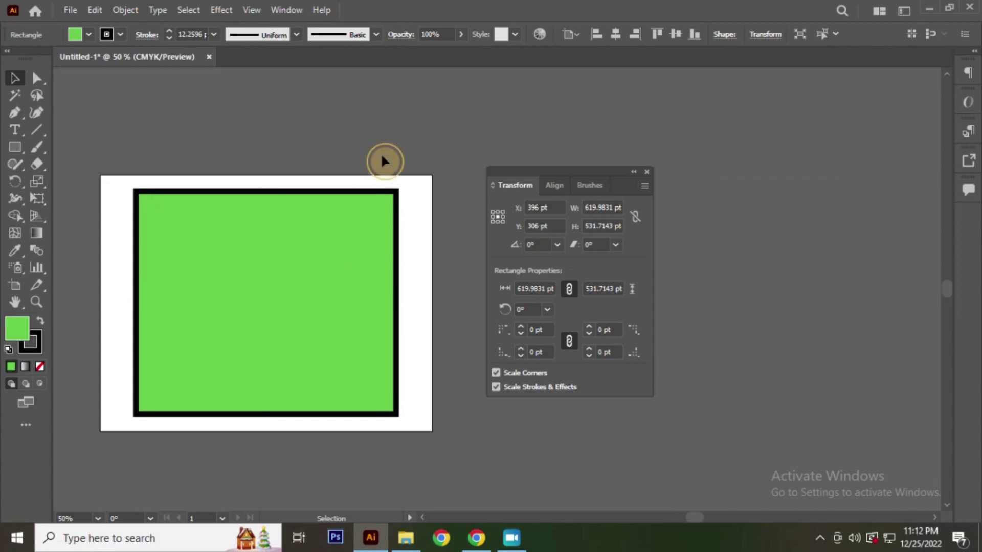
{"action": "left_click", "coordinate": [357, 236]}
{"action": "left_click", "coordinate": [645, 187]}
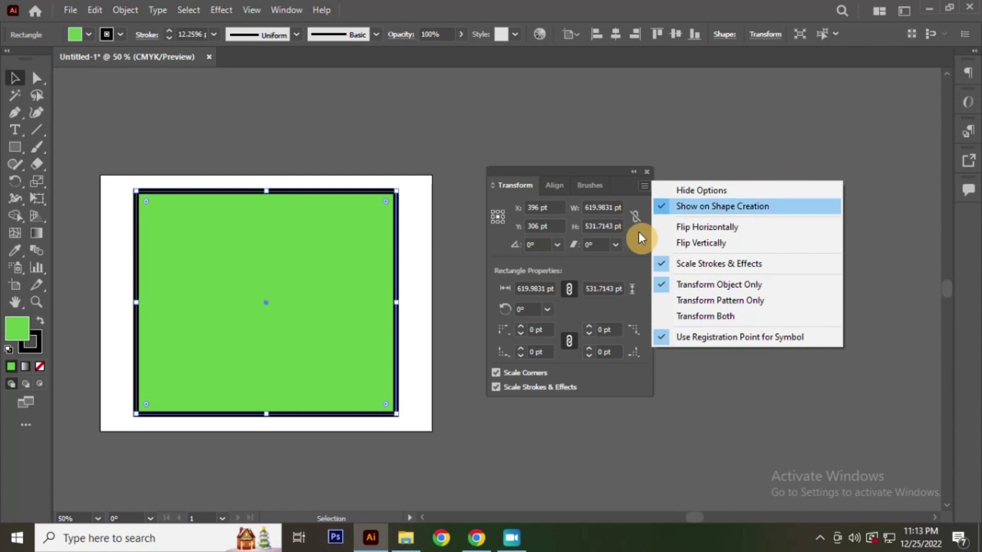
{"action": "left_click", "coordinate": [621, 267]}
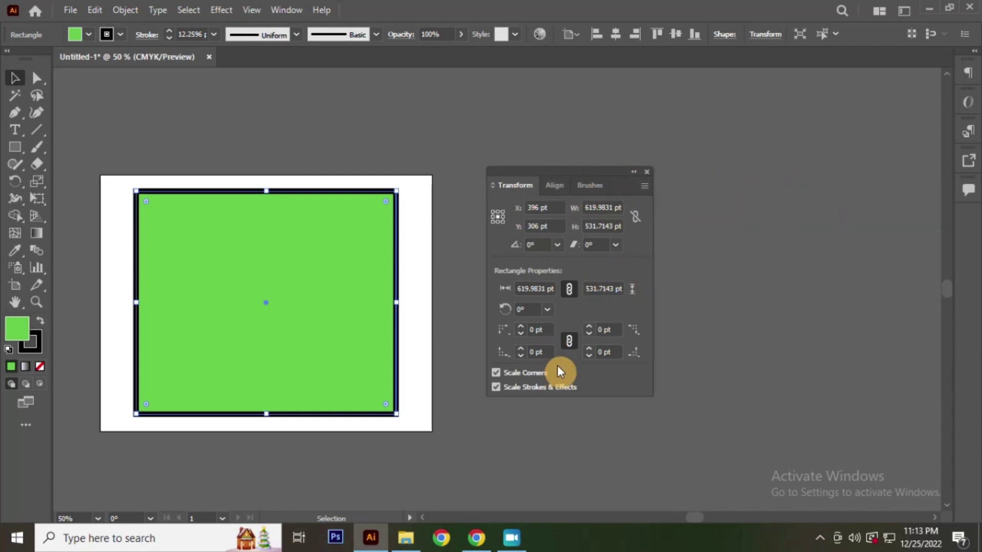
Set the reference point to bottom-left and scale from the top-right corner, undoing each resize
{"action": "left_click", "coordinate": [491, 223]}
{"action": "left_click", "coordinate": [492, 222]}
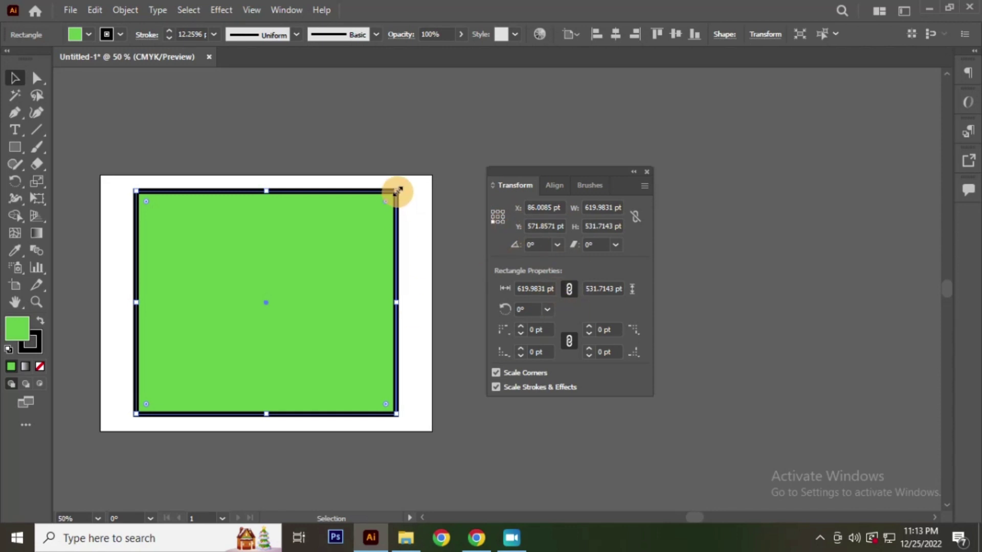
{"action": "left_click_drag", "start_coordinate": [397, 191], "coordinate": [371, 240]}
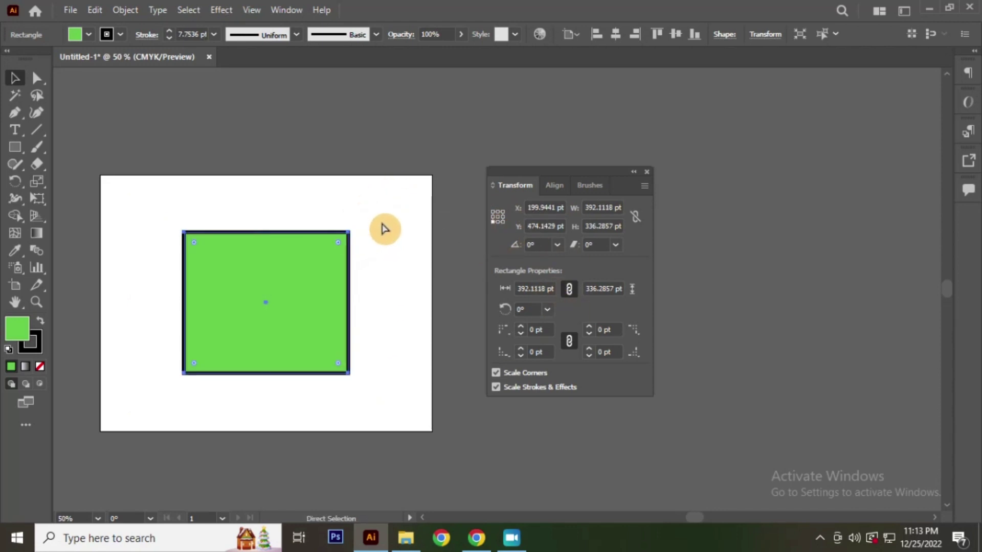
{"action": "key", "text": "ctrl+z"}
{"action": "mouse_move", "coordinate": [394, 191]}
{"action": "left_mouse_down"}
{"action": "mouse_move", "coordinate": [246, 303]}
{"action": "mouse_move", "coordinate": [318, 288]}
{"action": "mouse_move", "coordinate": [408, 197]}
{"action": "mouse_move", "coordinate": [221, 288]}
{"action": "mouse_move", "coordinate": [355, 263]}
{"action": "mouse_move", "coordinate": [297, 316]}
{"action": "mouse_move", "coordinate": [427, 213]}
{"action": "mouse_move", "coordinate": [344, 228]}
{"action": "mouse_move", "coordinate": [397, 190]}
{"action": "left_mouse_up"}
{"action": "left_click", "coordinate": [497, 221]}
{"action": "key", "text": "ctrl+z"}
Deselect the green rectangle to show its stroke and switch to the Direct Selection tool (A)
{"action": "left_click", "coordinate": [307, 235]}
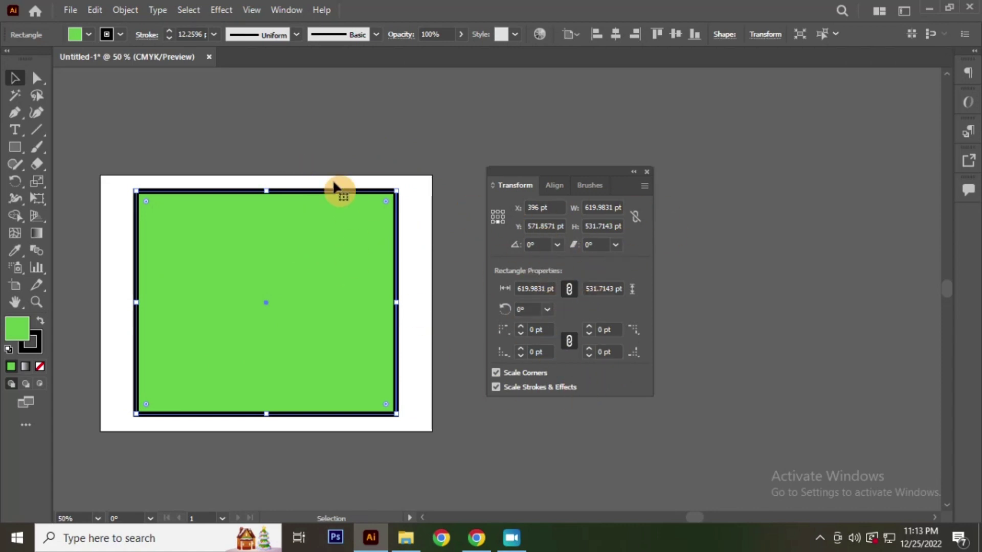
{"action": "left_click", "coordinate": [283, 131]}
{"action": "left_click", "coordinate": [264, 244]}
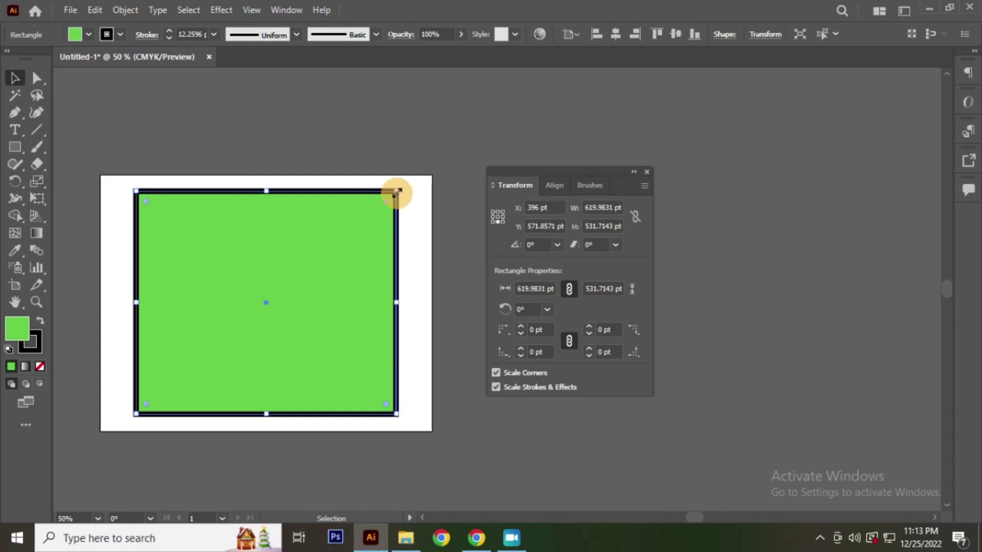
{"action": "left_click", "coordinate": [332, 148]}
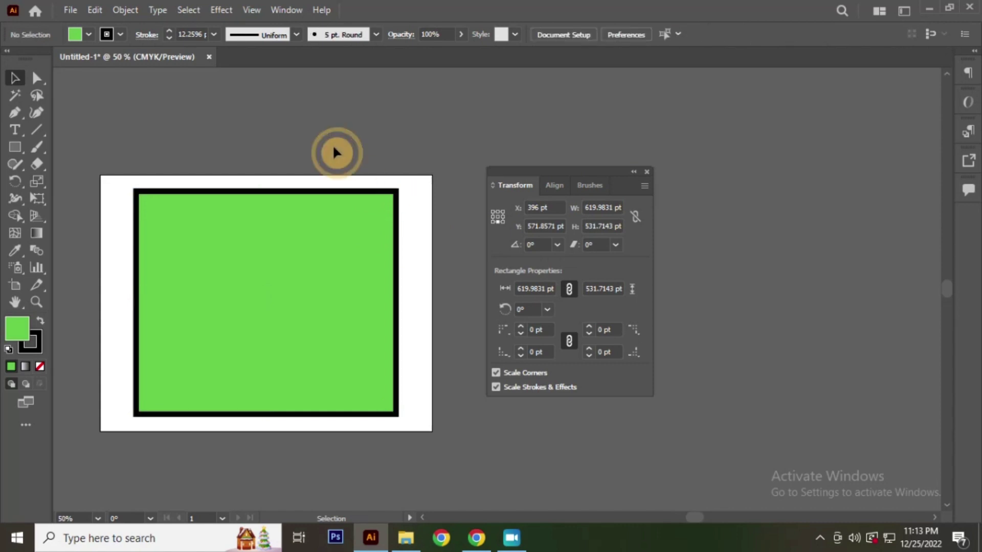
{"action": "key", "text": "a"}
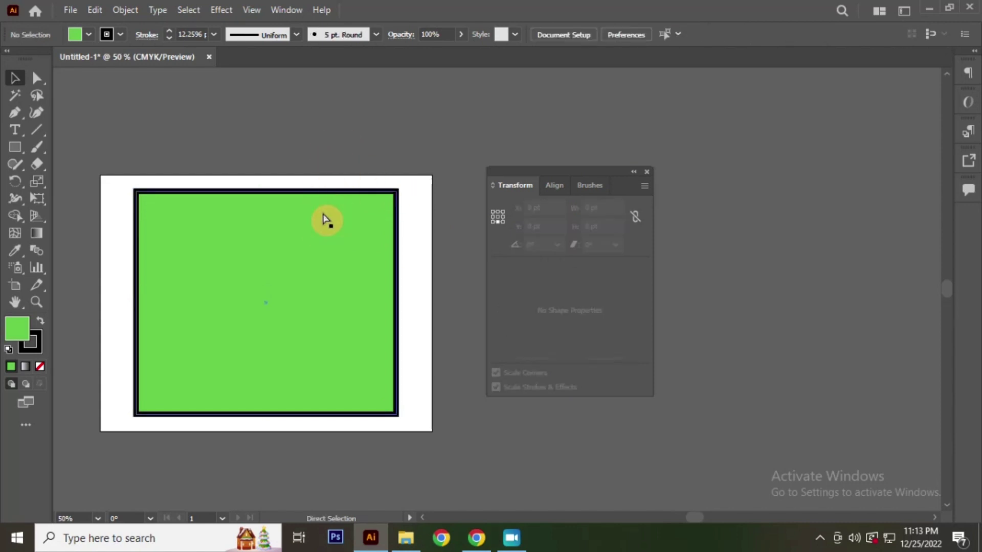